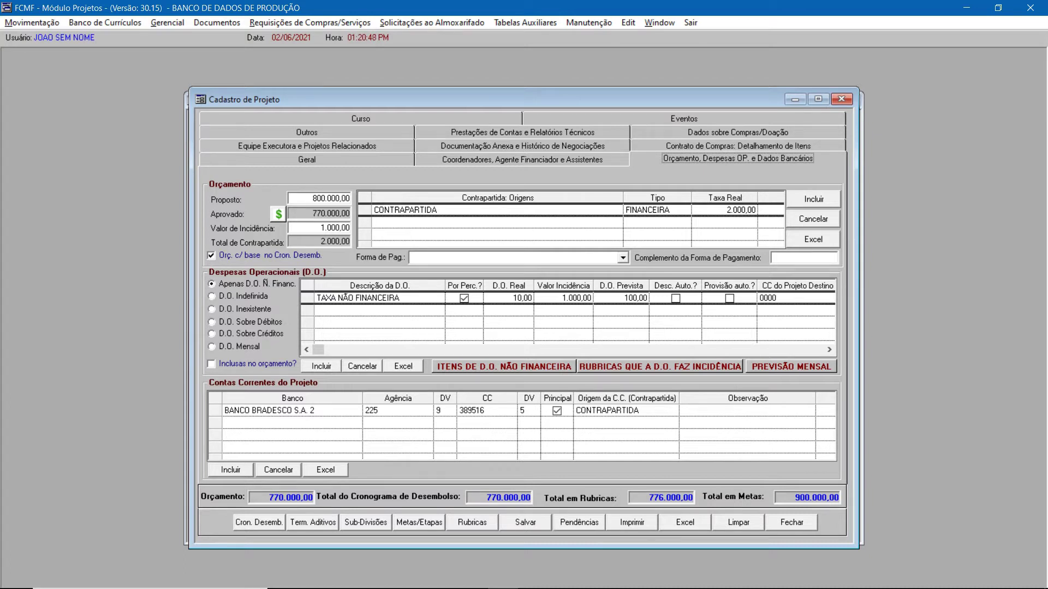
Step: Review the project's disbursement schedule behind the approved budget value, and close it
key("Tab")
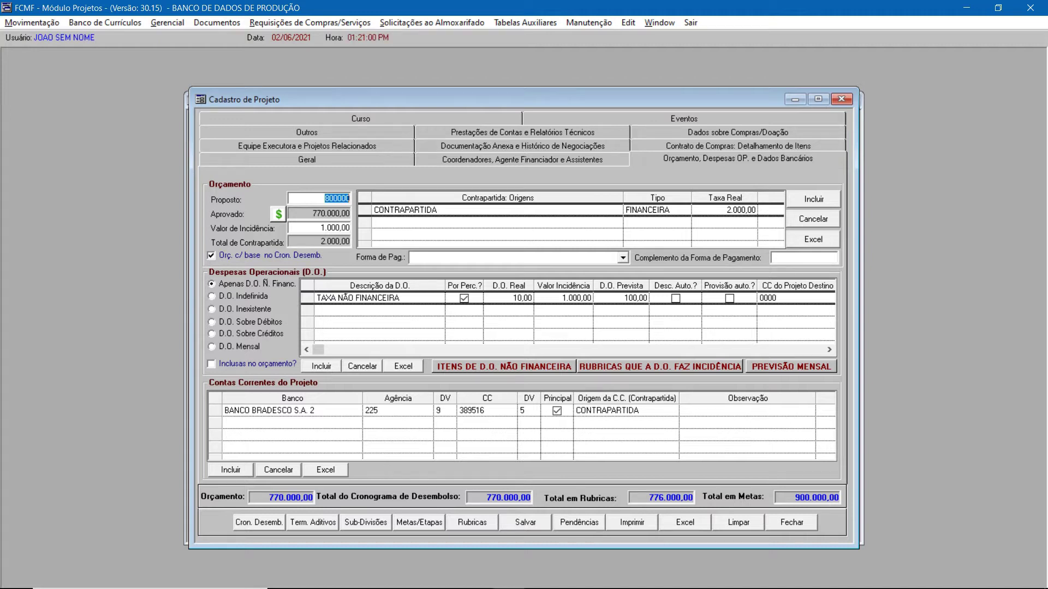
left_click(331, 228)
left_click(279, 214)
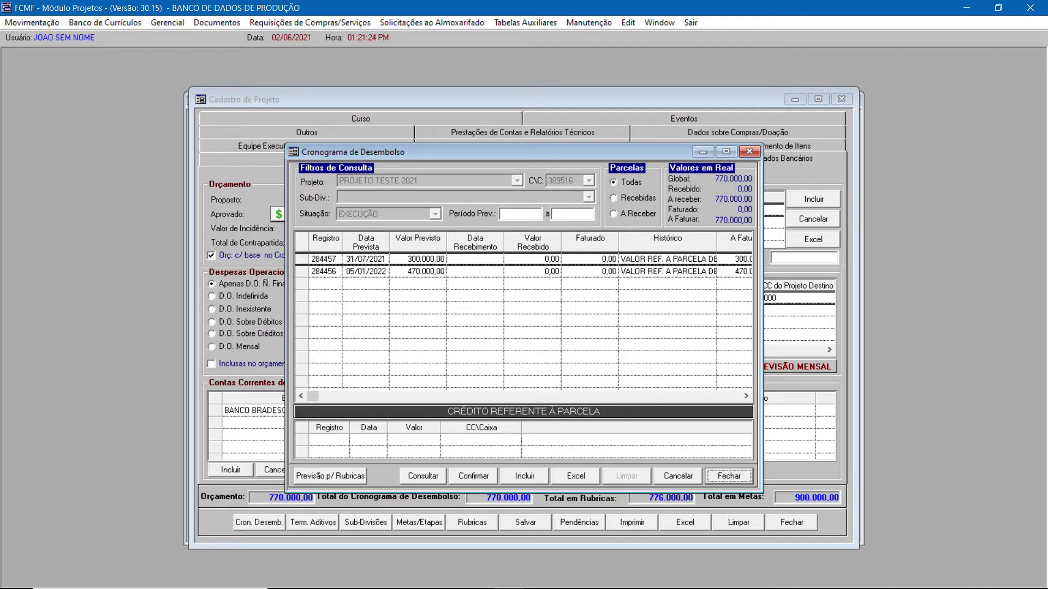
left_click(729, 476)
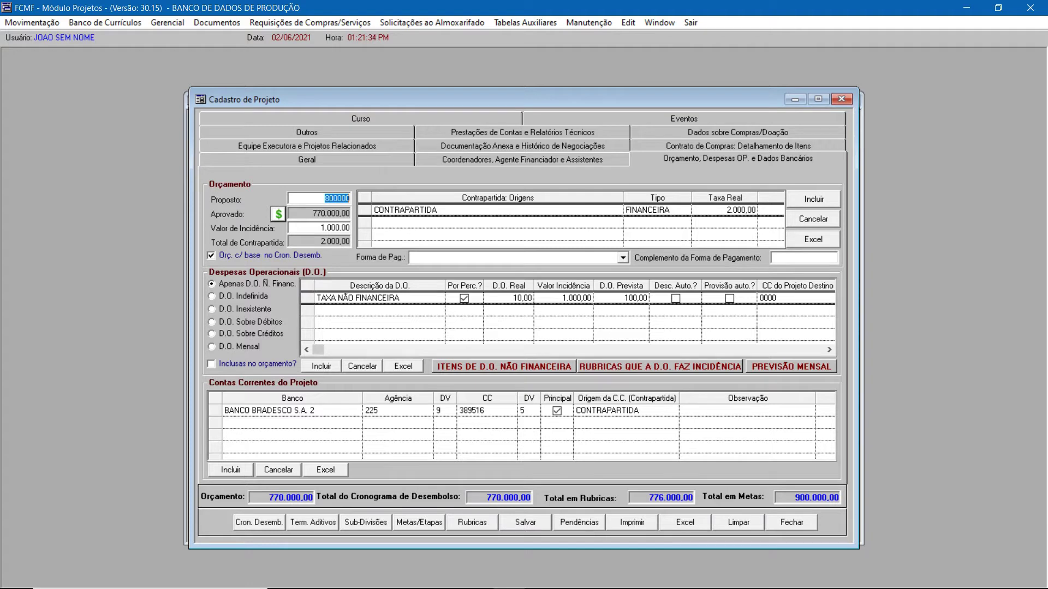
Step: Disable the option basing the budget on the disbursement schedule, select the approved value, and re-enable the option
left_click(212, 256)
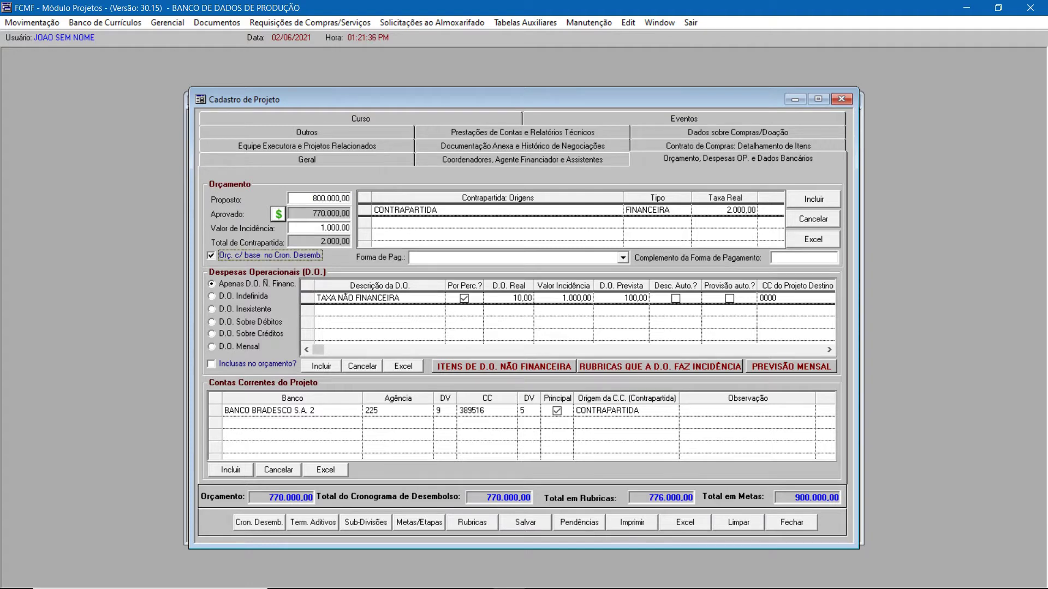
left_click_drag(323, 213, 349, 213)
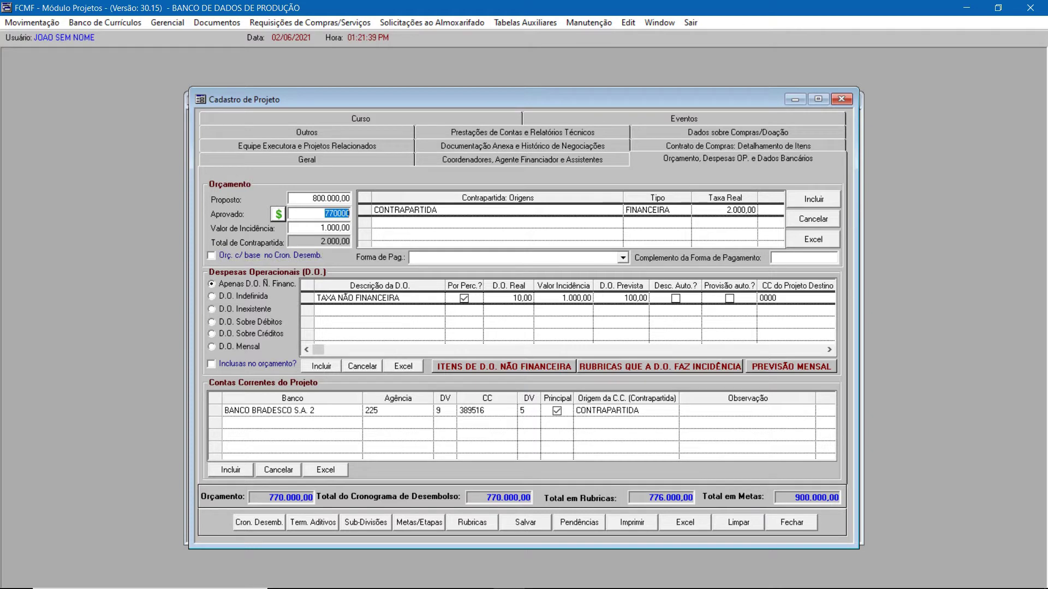
left_click(212, 255)
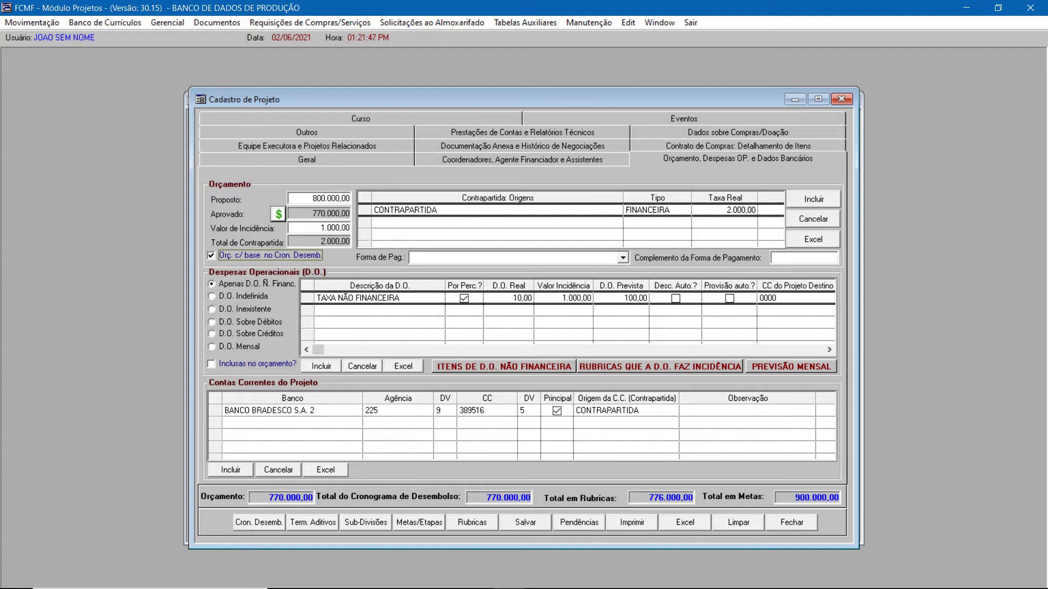
Step: Set the budget's Valor de Incidência to 770.000
left_click(331, 228)
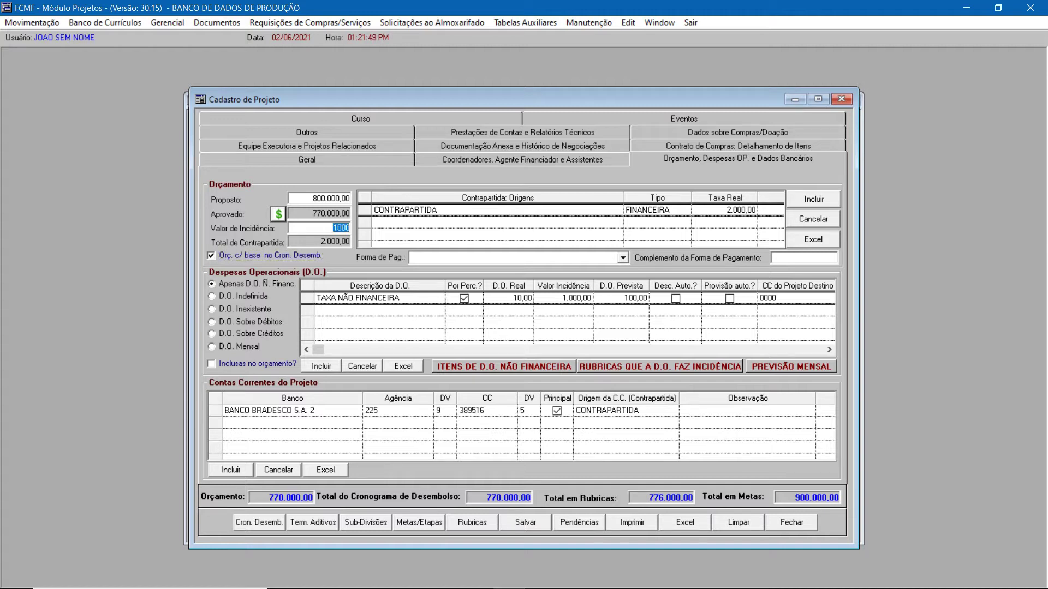
type("770.000")
key("Tab")
Step: Go through the existing counterpart entry's fields, add a blank counterpart row, and cancel it
left_click(438, 210)
left_click(659, 210)
left_click(737, 210)
left_click(813, 200)
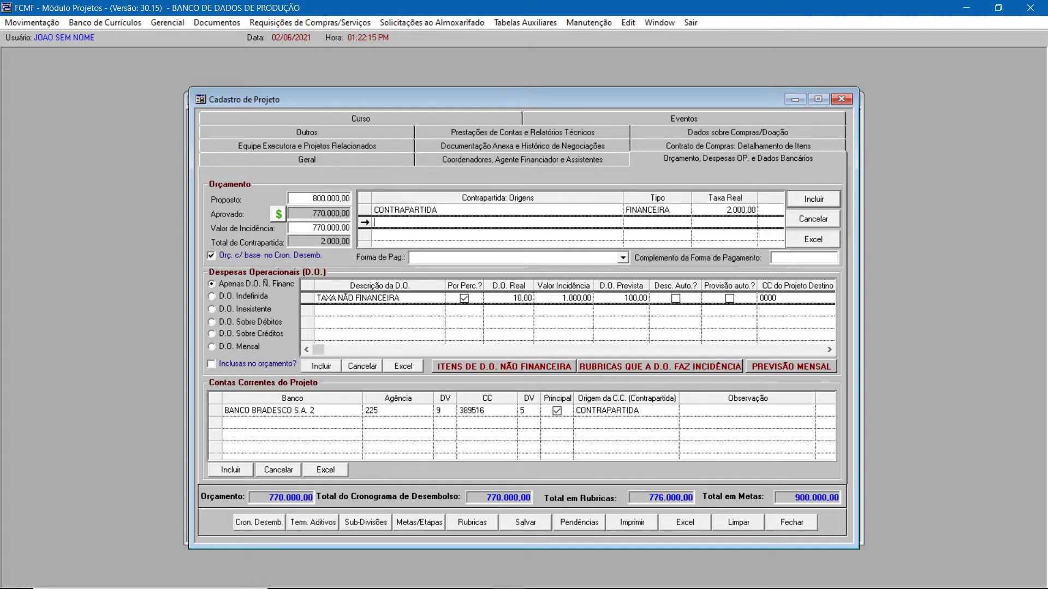
left_click(365, 223)
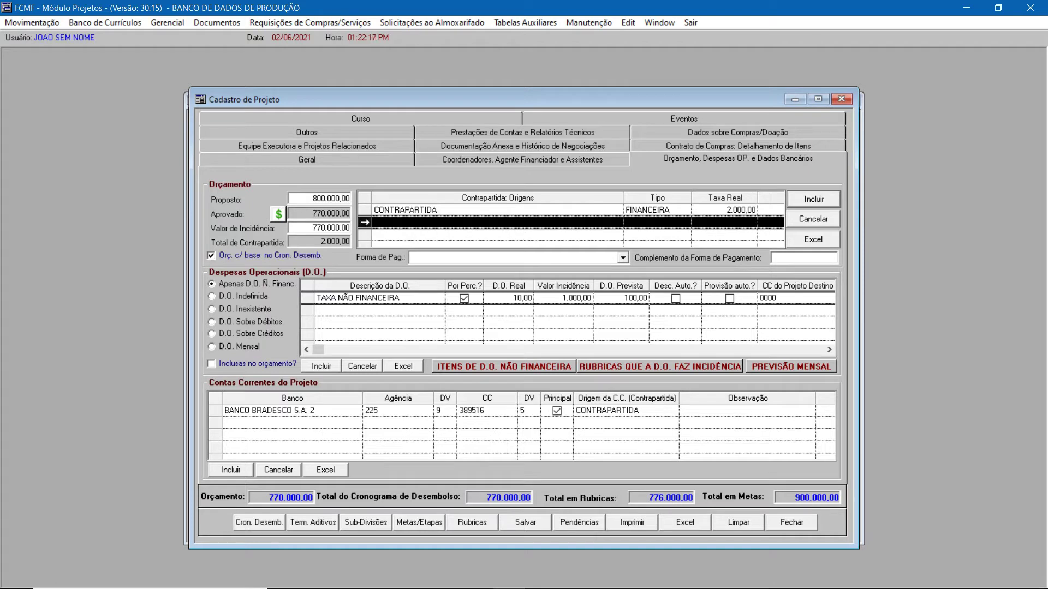
left_click(813, 218)
Step: Try adding a counterpart origin named DFGDFG with type FINANCEIRA, and cancel the new row
left_click(658, 211)
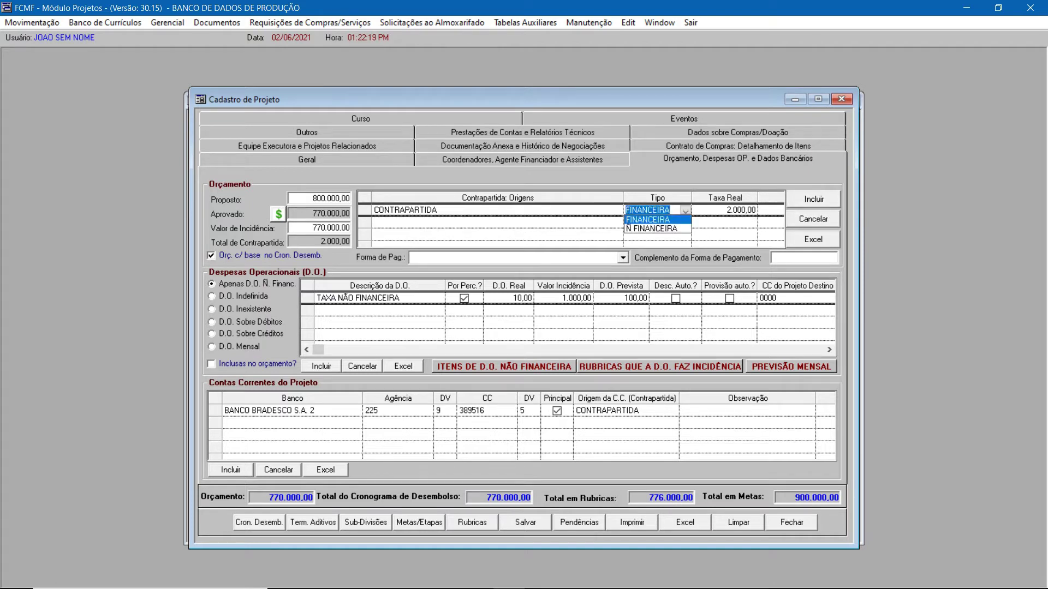
left_click(438, 211)
left_click(813, 199)
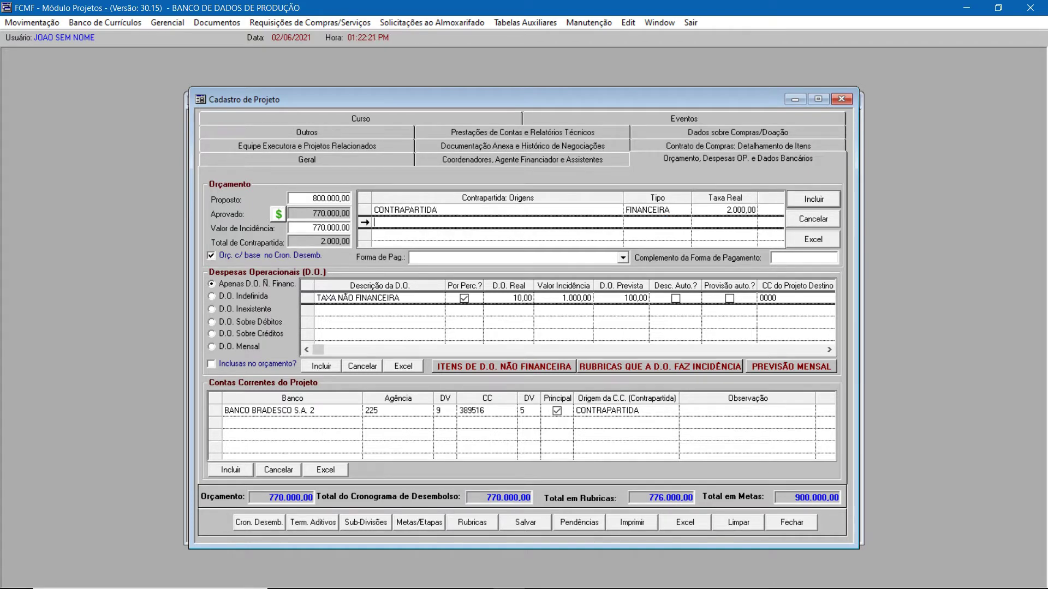
type("DFGDFG")
key("Tab")
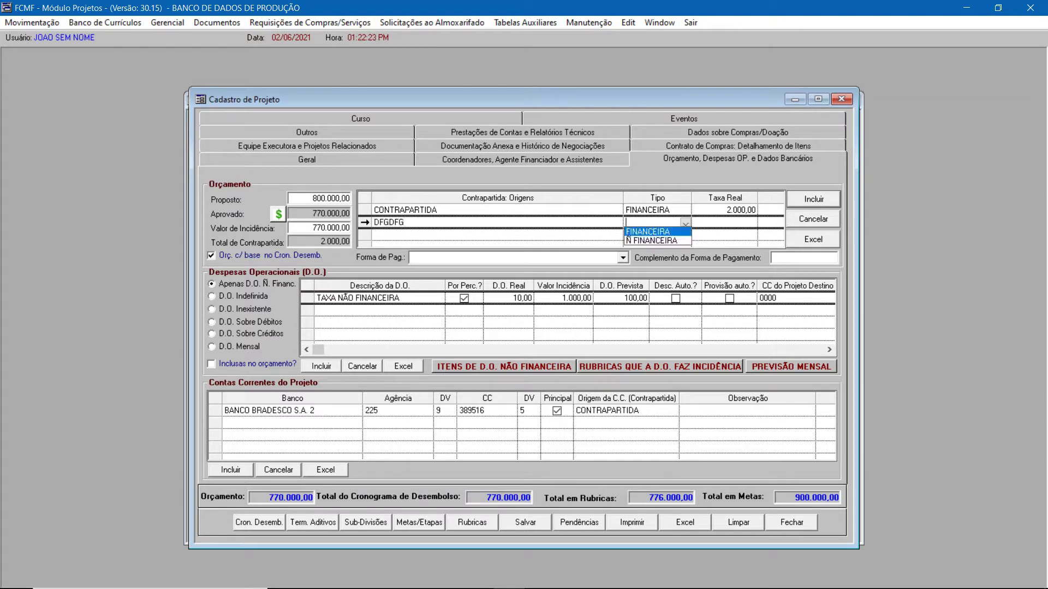
key("Return")
key("Tab")
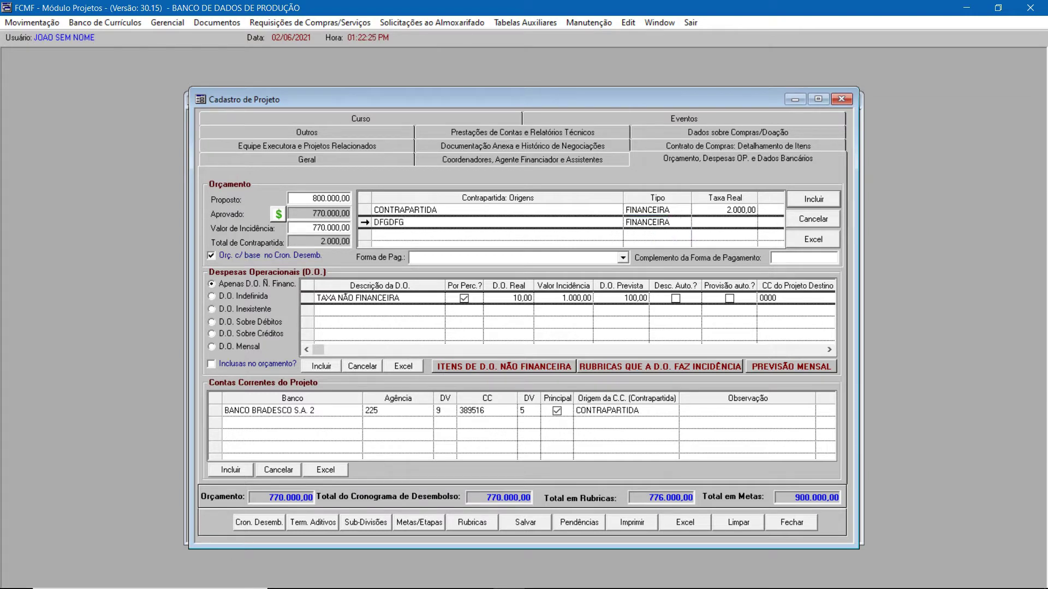
left_click(813, 219)
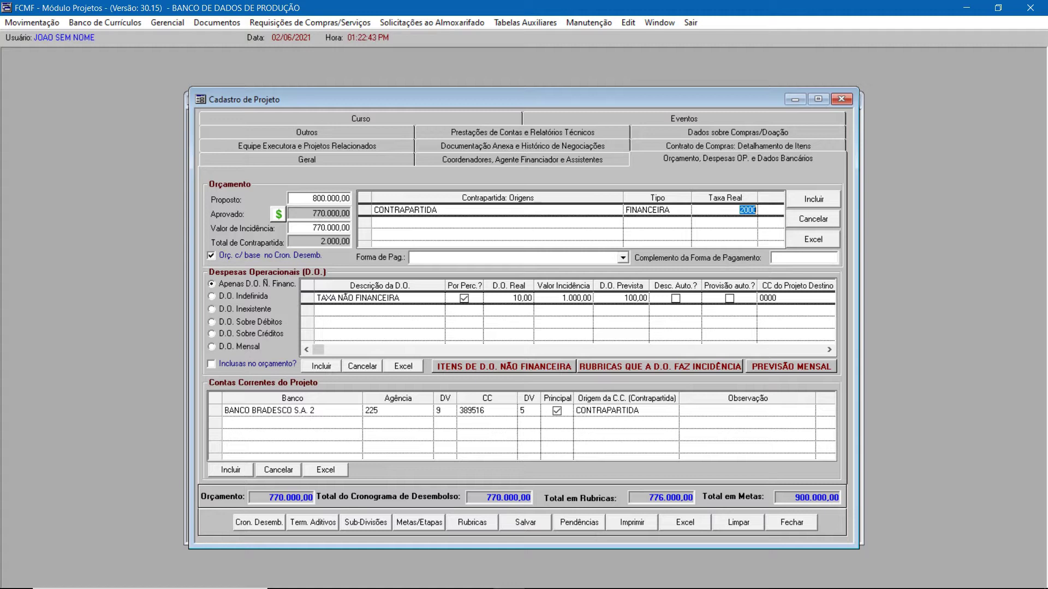
Step: Look through the payment methods available for the project, and dismiss the VPN notification
left_click(623, 257)
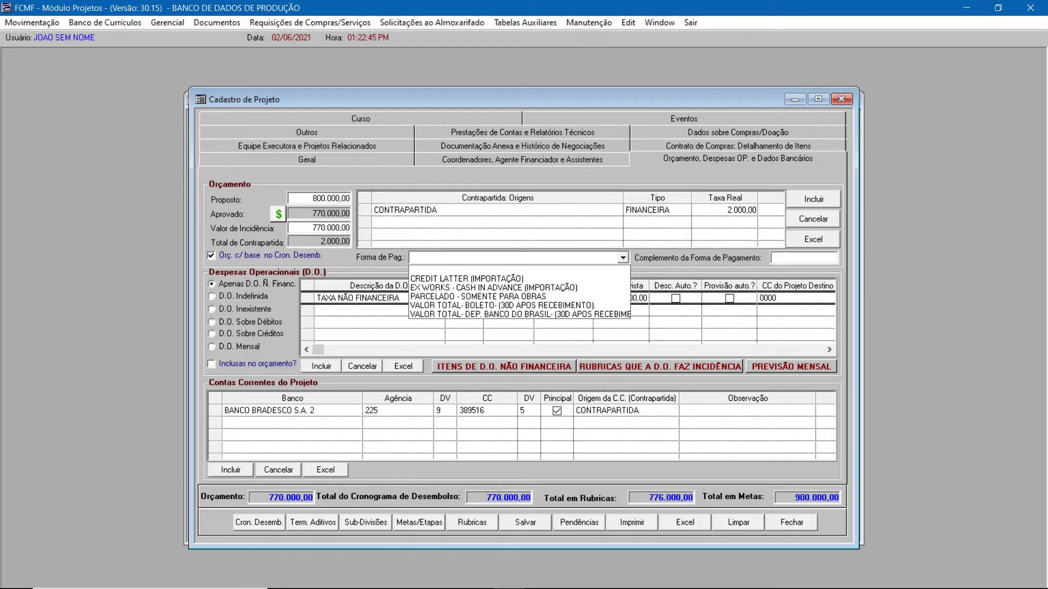
left_click(623, 257)
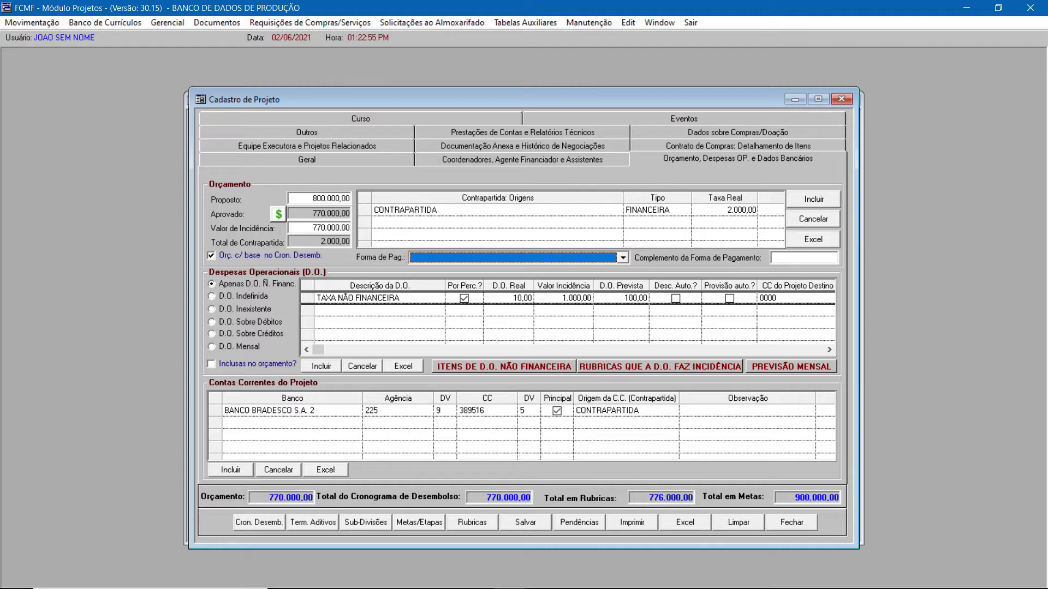
left_click(623, 257)
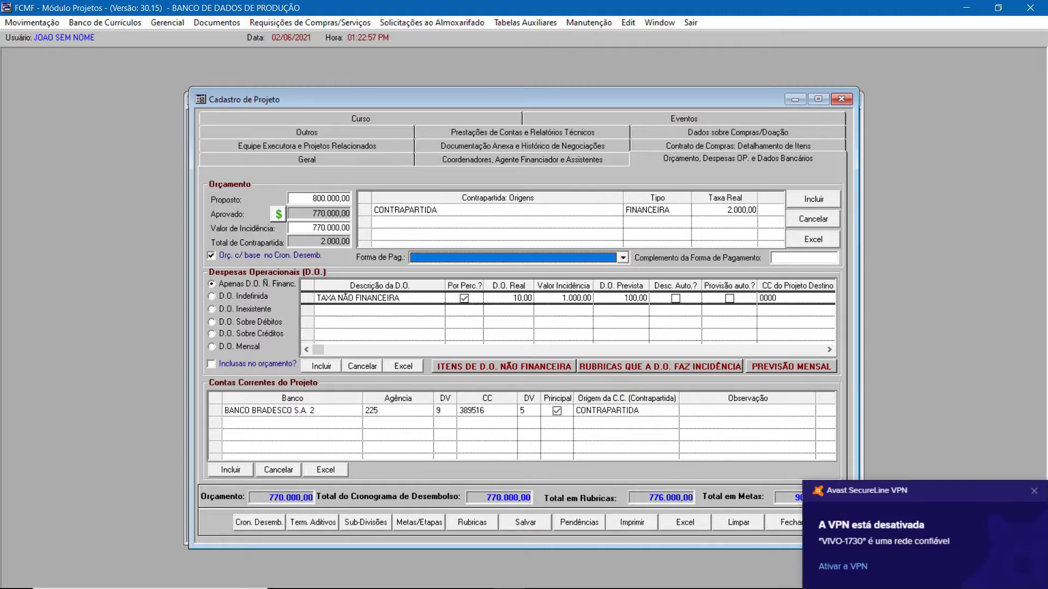
left_click(1034, 492)
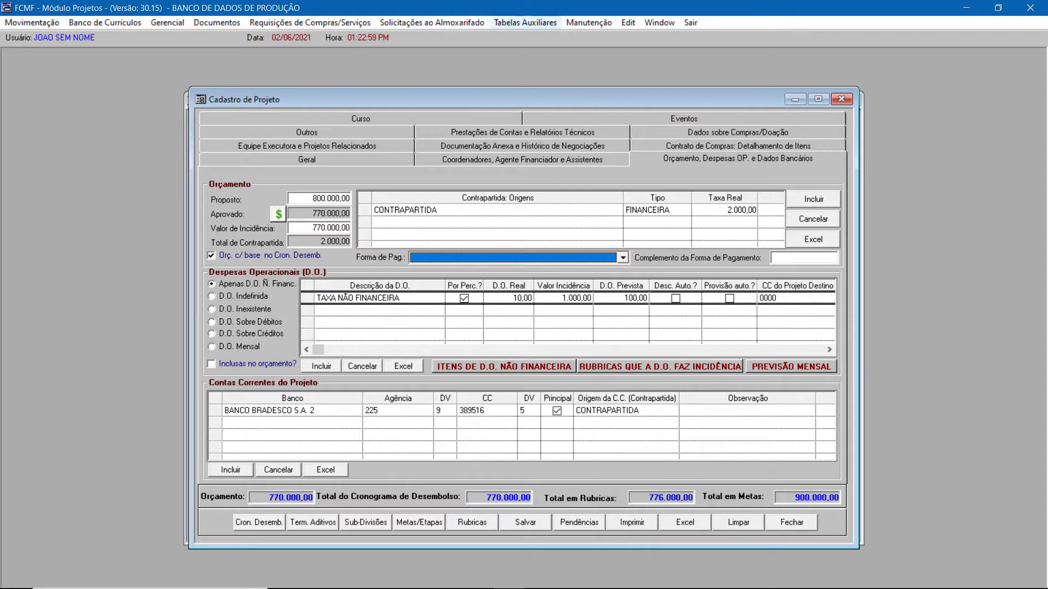
Step: Review the registered payment methods in the Formas de Pagamento auxiliary table, and close it
left_click(526, 22)
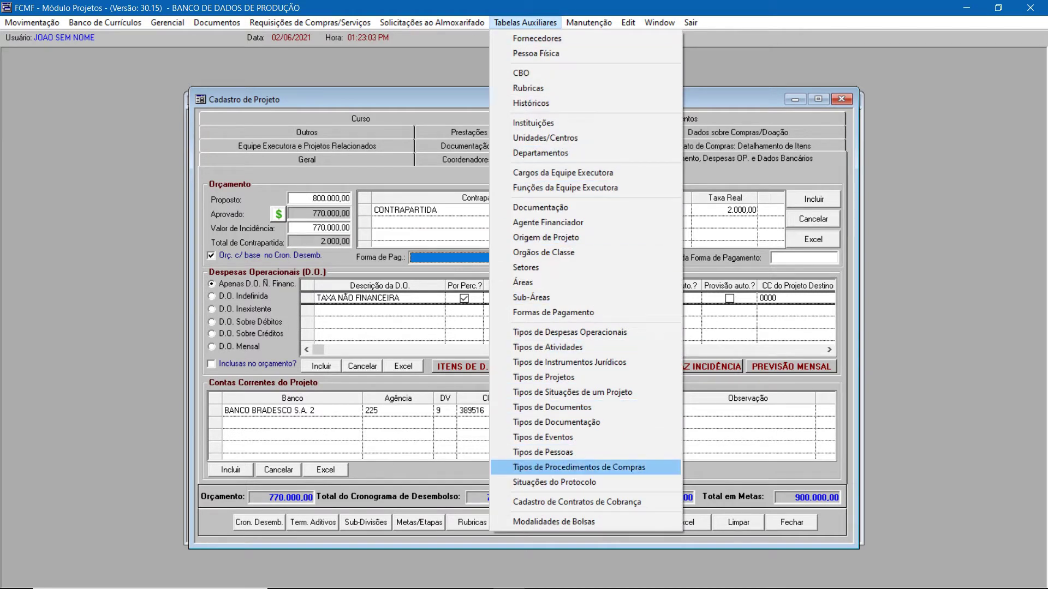
key("Up")
key("Up")
key("Up")
key("Up")
key("Up")
key("Up")
key("Up")
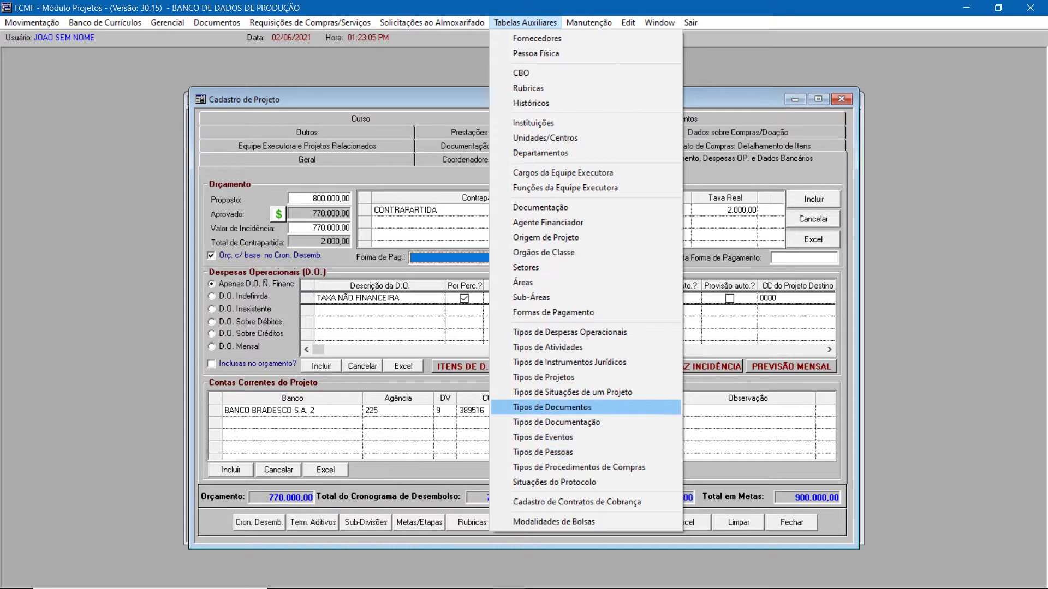
key("Return")
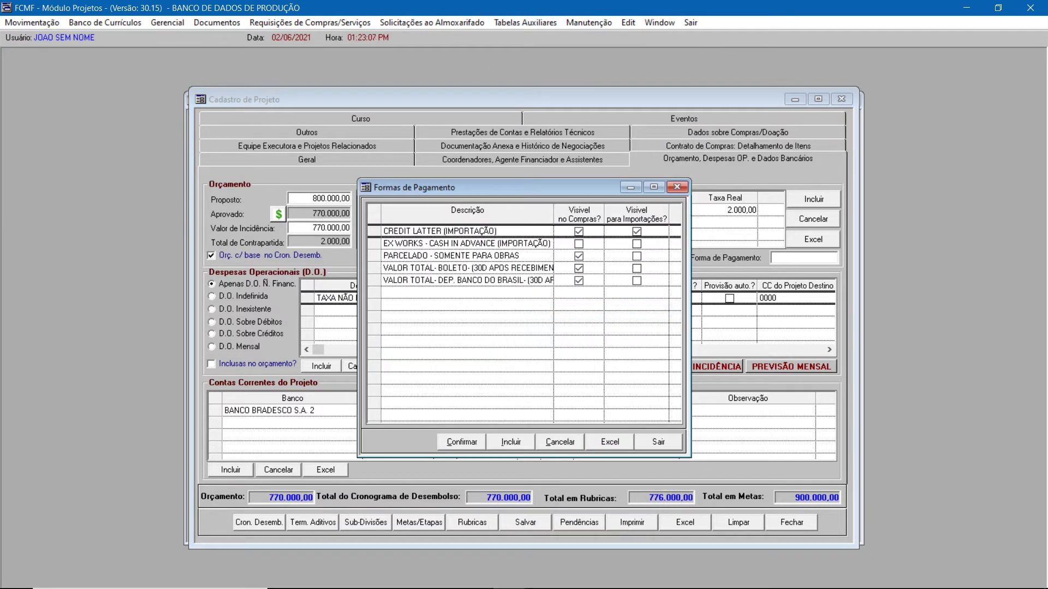
left_click(658, 442)
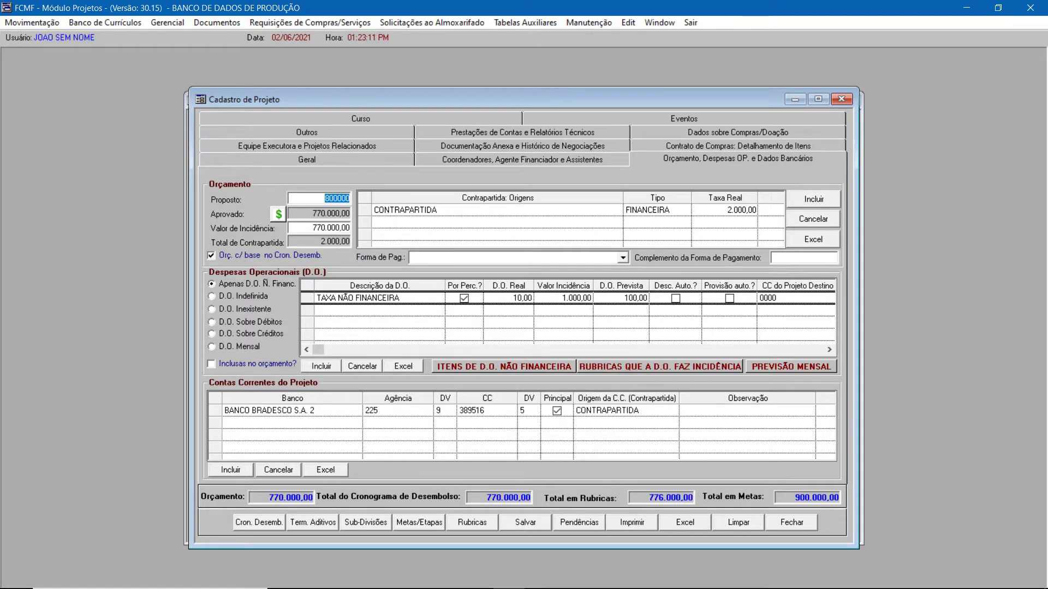
Step: Revisit the project's payment method field and go to its complement field
left_click(623, 257)
left_click(622, 257)
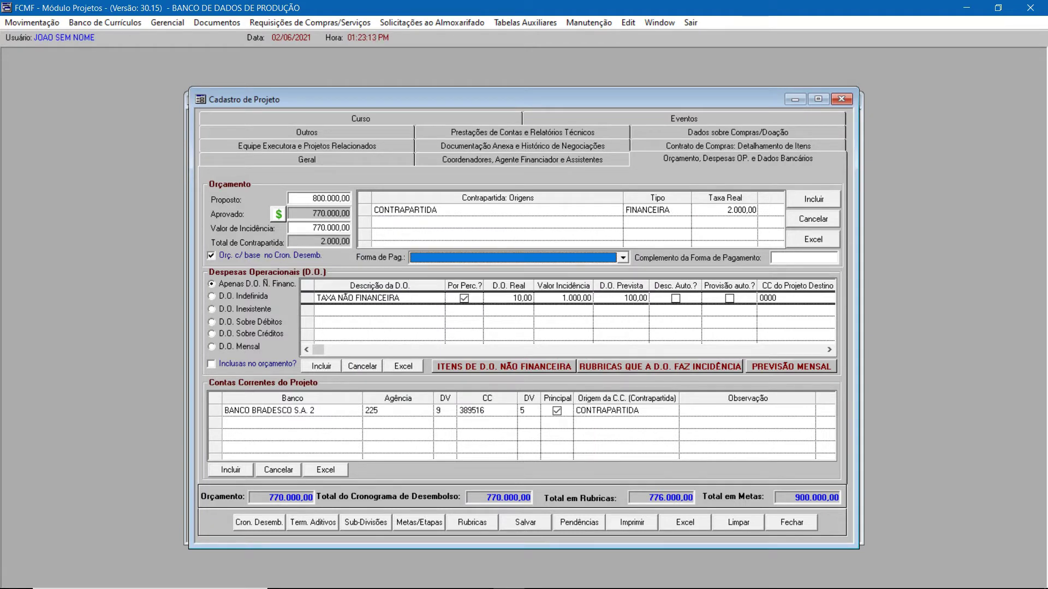
left_click(801, 258)
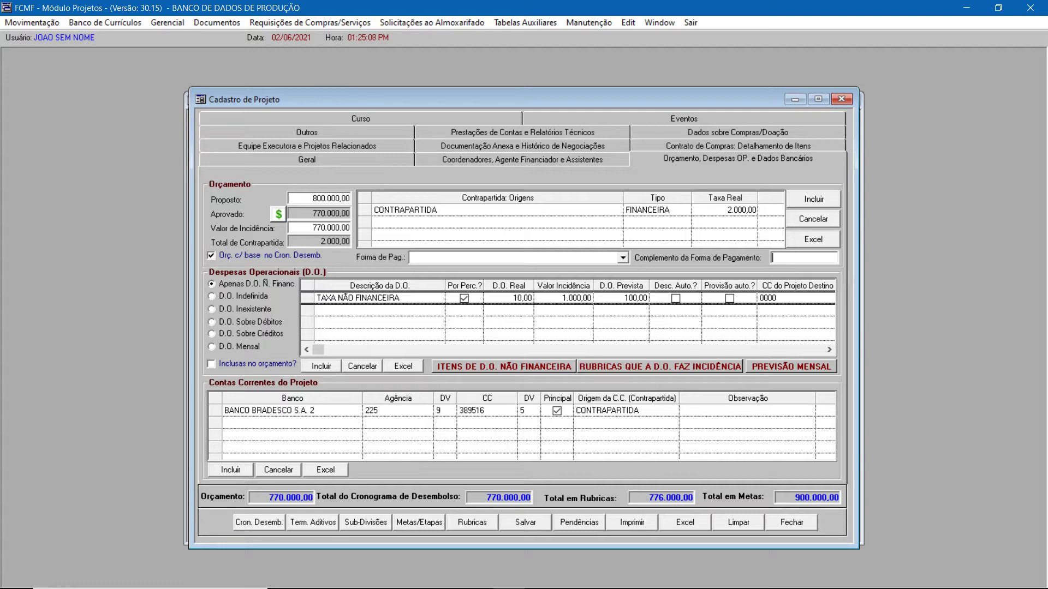
Step: Try adding a second TAXA NÃO FINANCEIRA row to the operational expenses, and cancel it
left_click(358, 298)
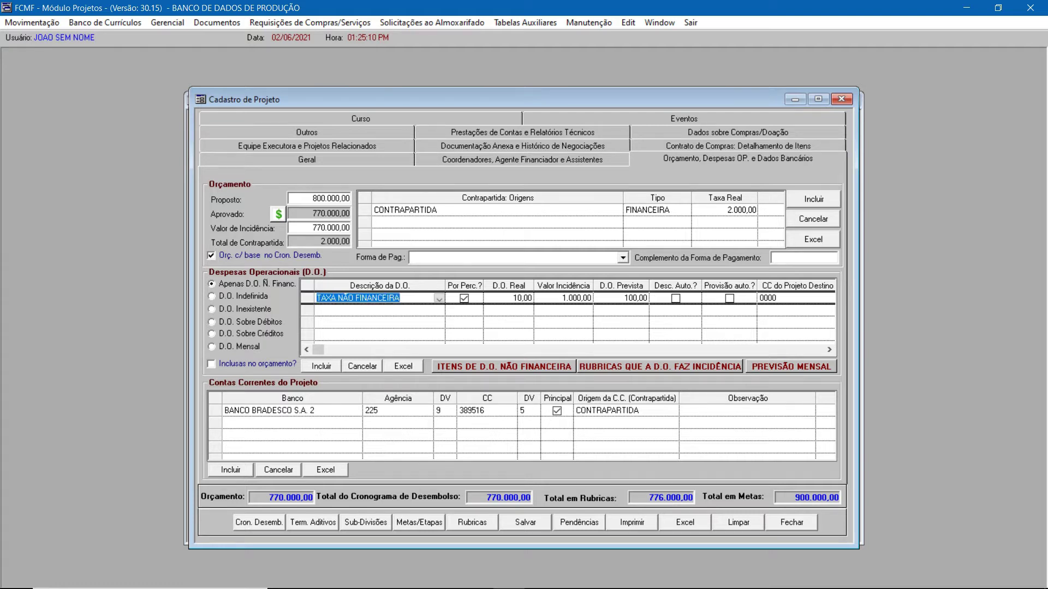
key("Down")
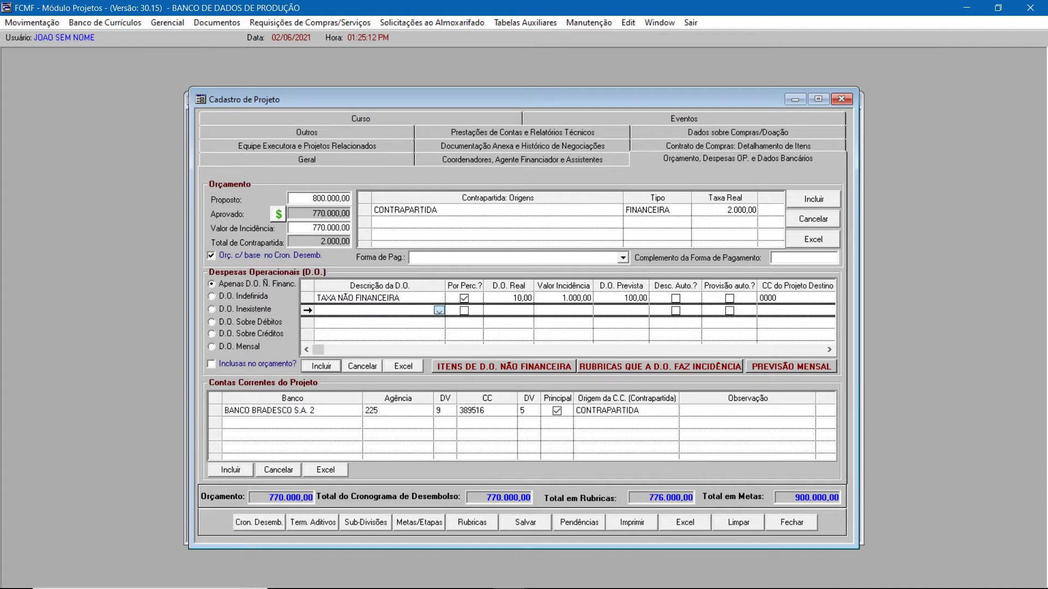
left_click(438, 311)
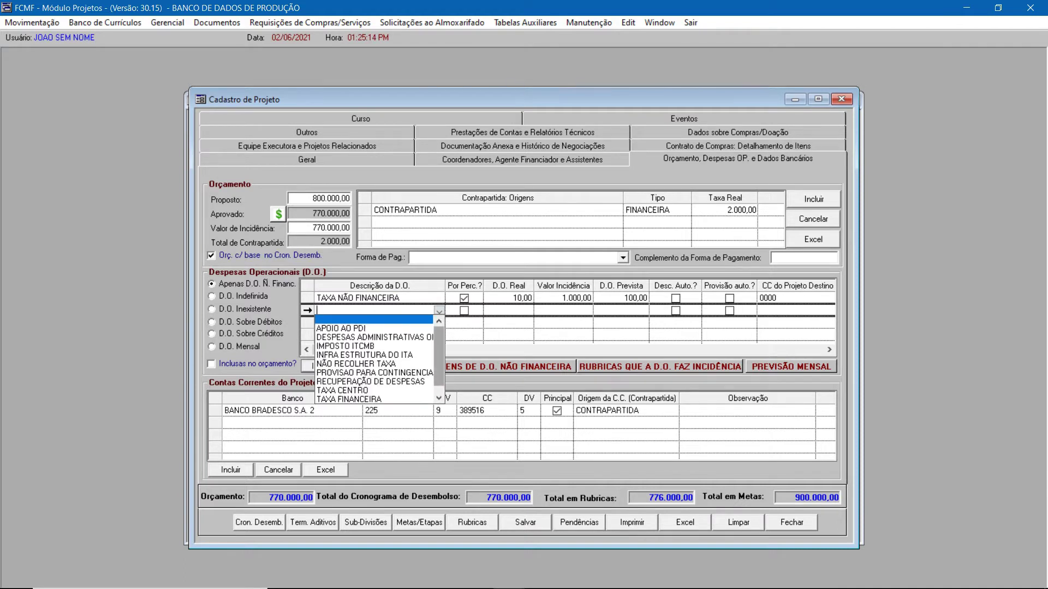
left_click_drag(439, 355, 439, 362)
left_click(382, 399)
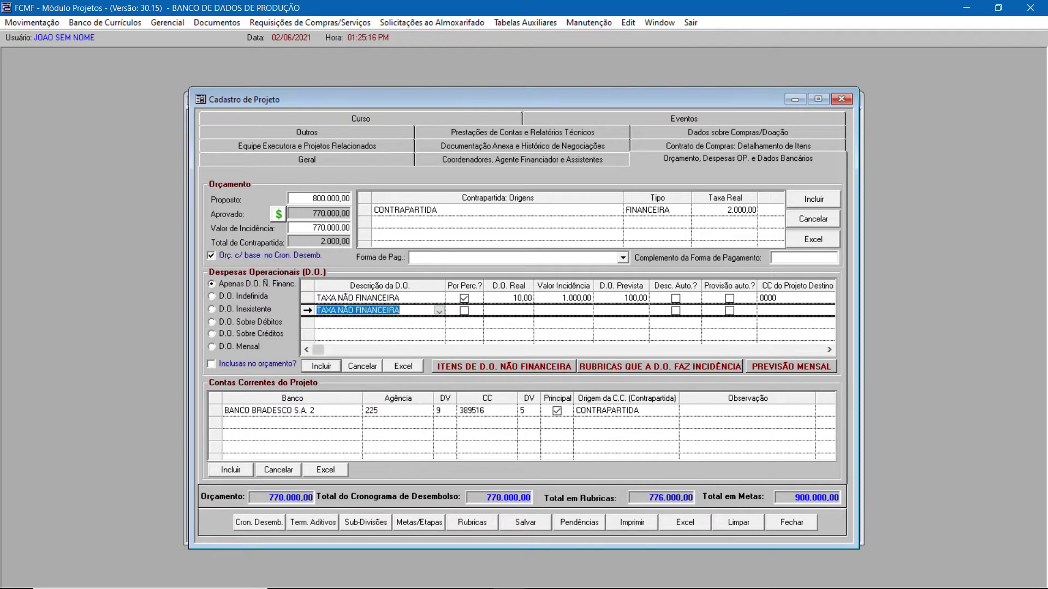
left_click(362, 366)
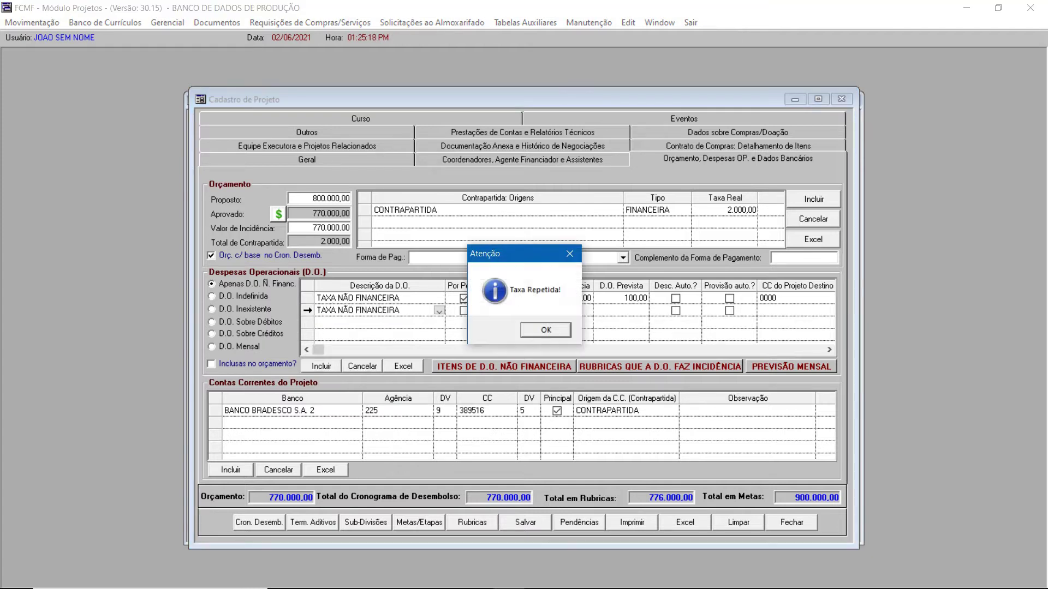
key("Return")
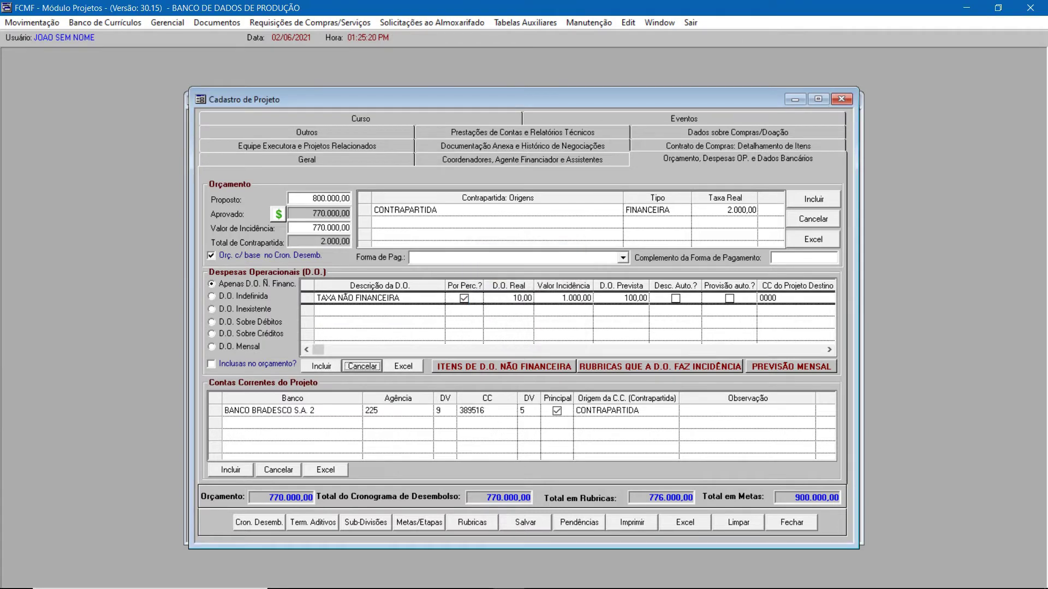
Step: Re-enter 10 as the D.O. Real percentage of the TAXA NÃO FINANCEIRA expense to recalculate the row
left_click(358, 299)
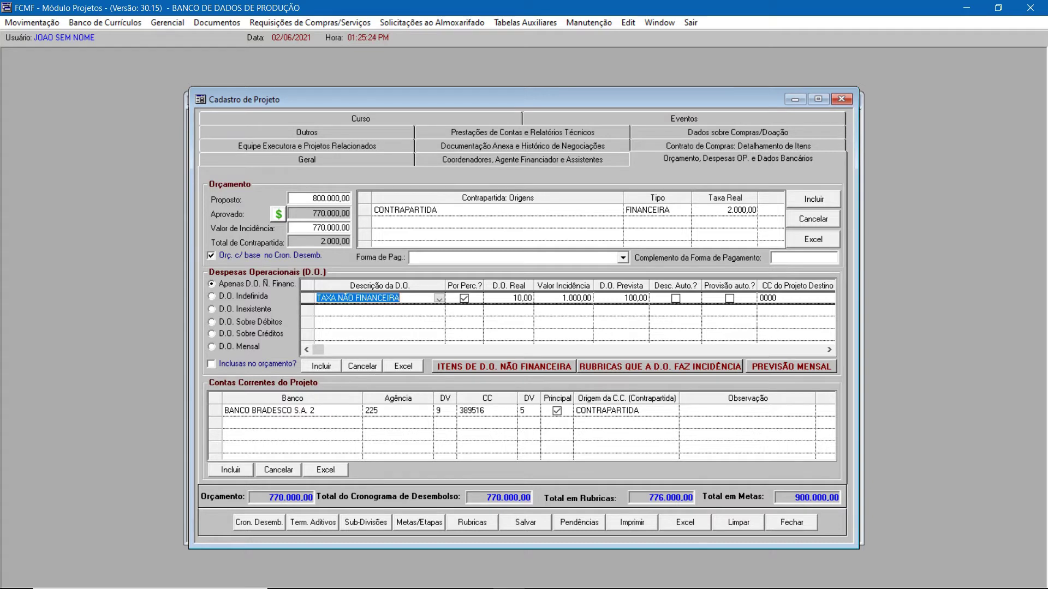
left_click(523, 299)
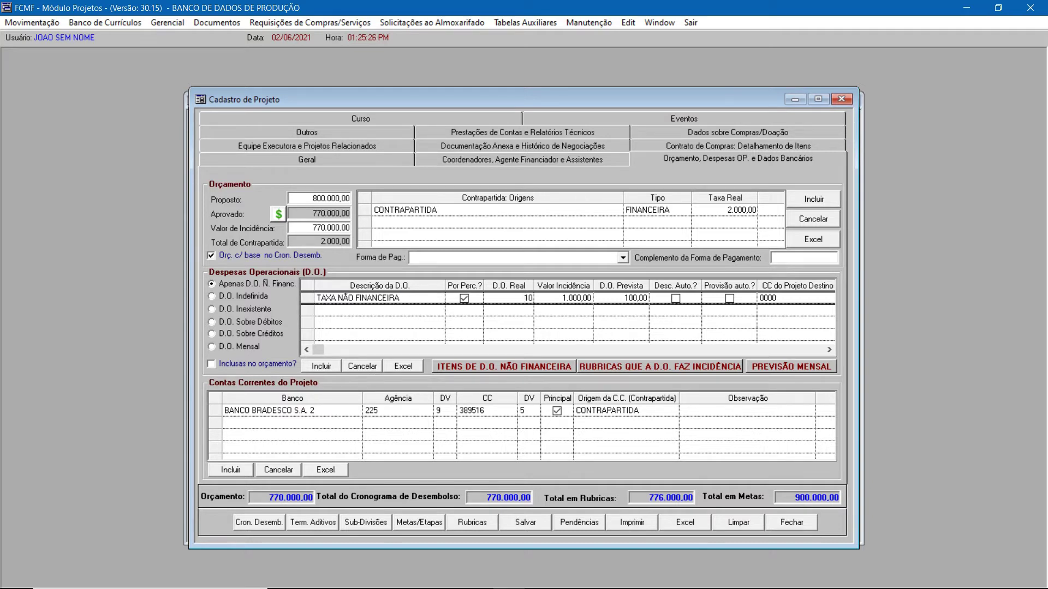
key("Tab")
key("shift+Tab")
key("Tab")
key("Return")
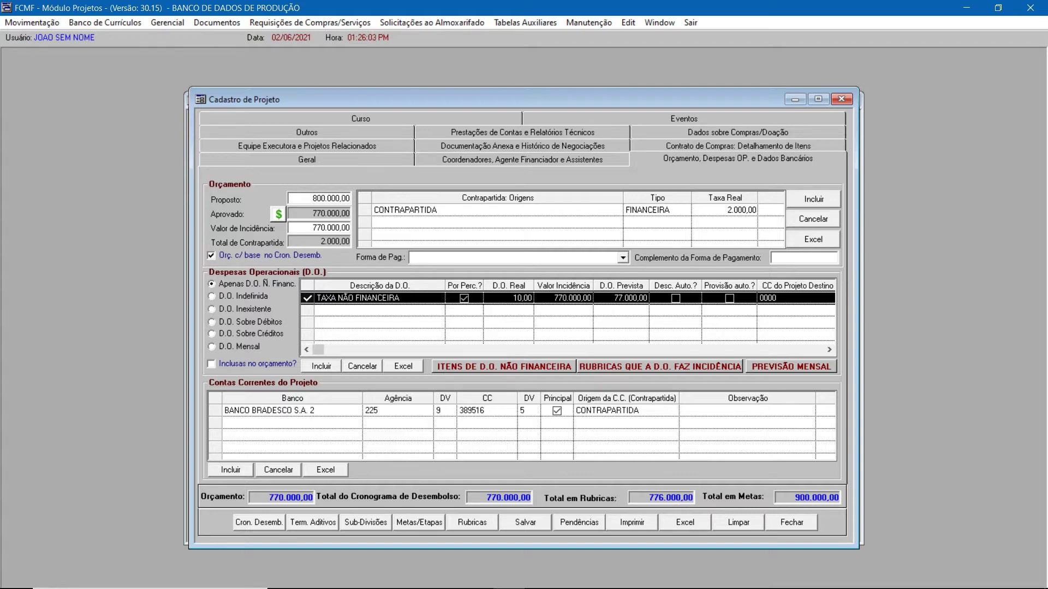
Step: Review which project items are marked as D.O. Não Financeira in the item detail list, and close it
left_click(504, 366)
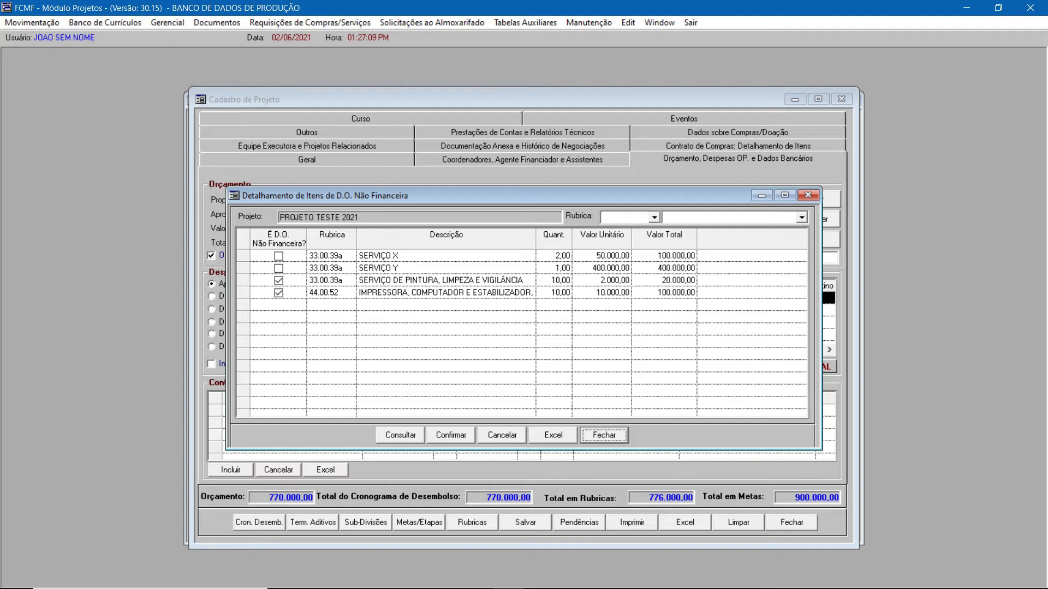
left_click(446, 293)
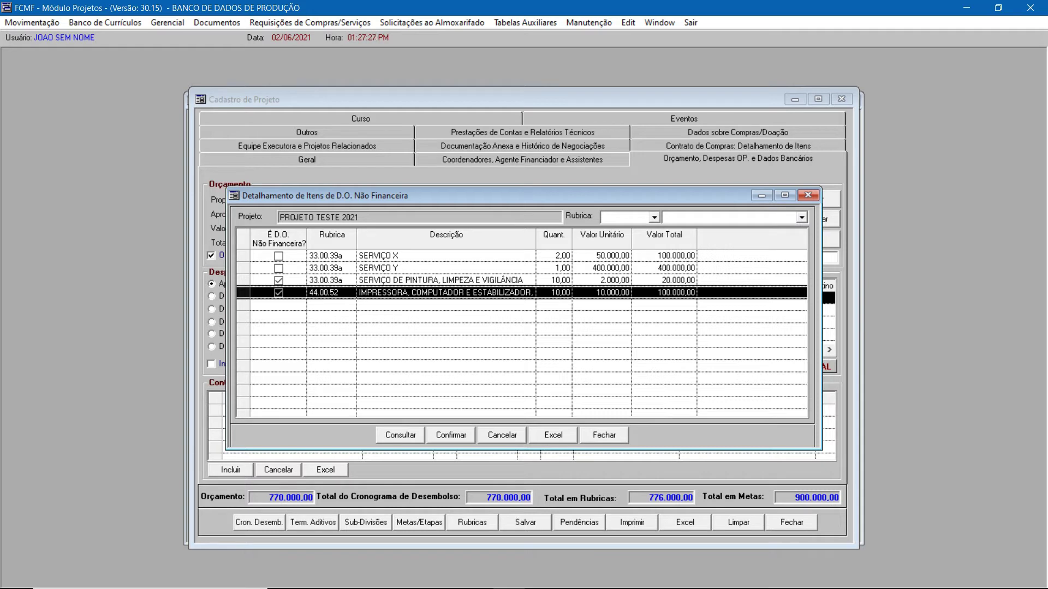
left_click(278, 281)
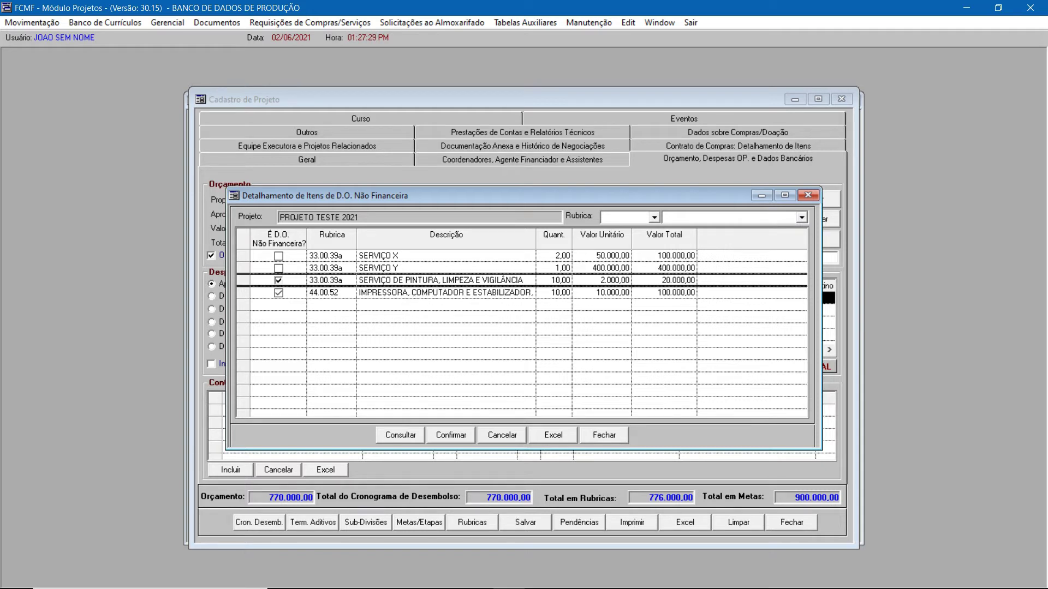
left_click_drag(243, 256, 243, 268)
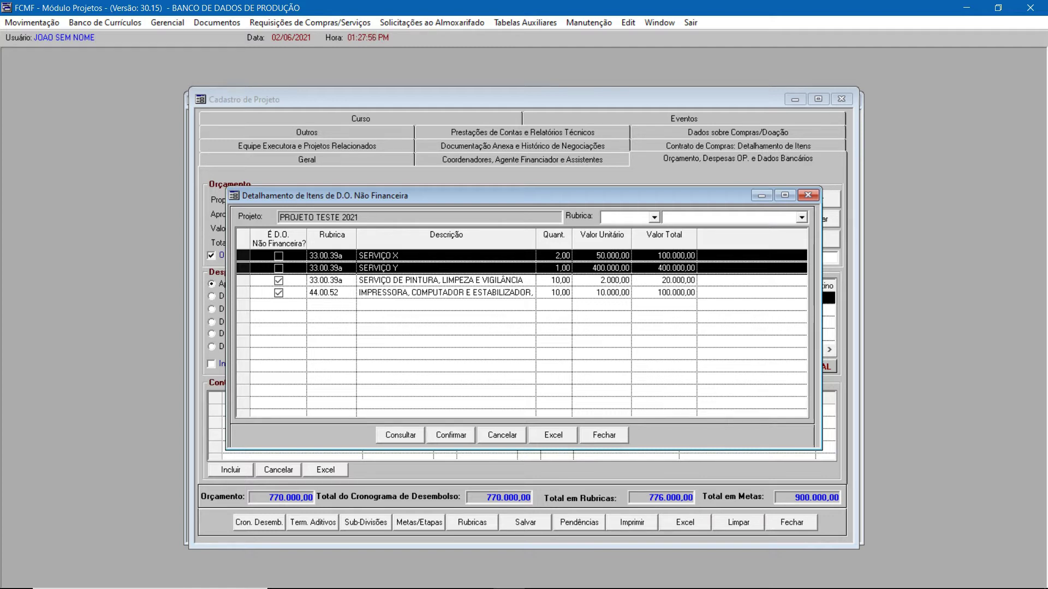
left_click(604, 436)
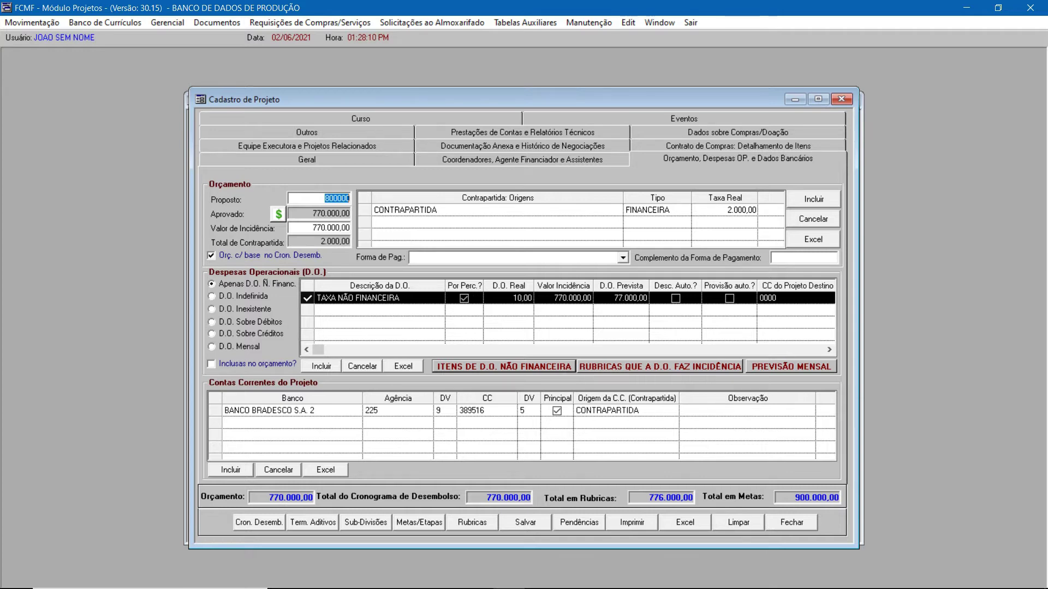
Step: Look over the Gerenciamento de Despesas Operacionais options, including the items associated with non-financial operational expenses
left_click(33, 22)
mouse_move(99, 78)
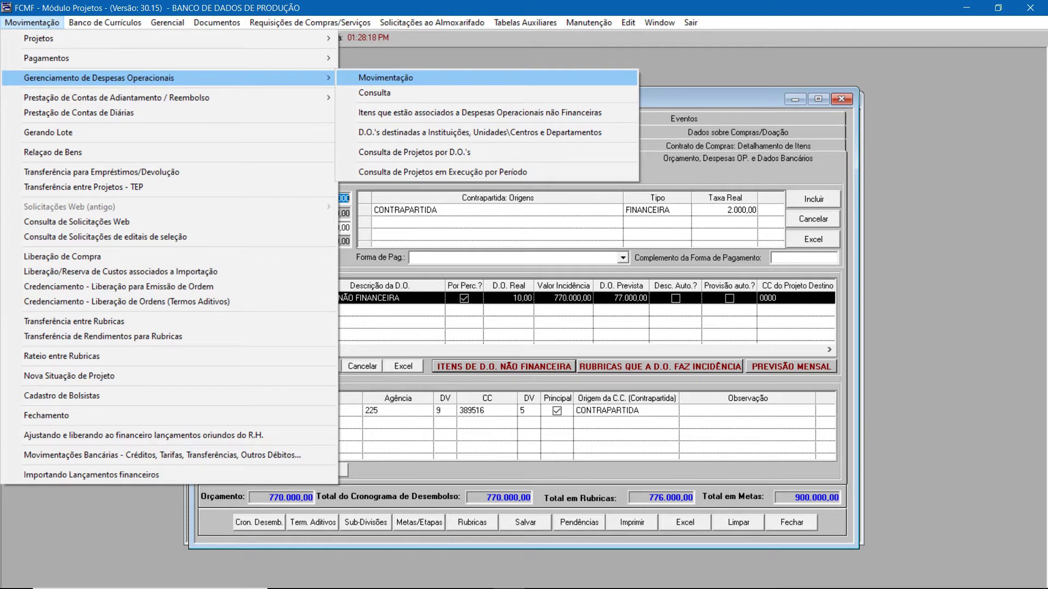
left_click(688, 98)
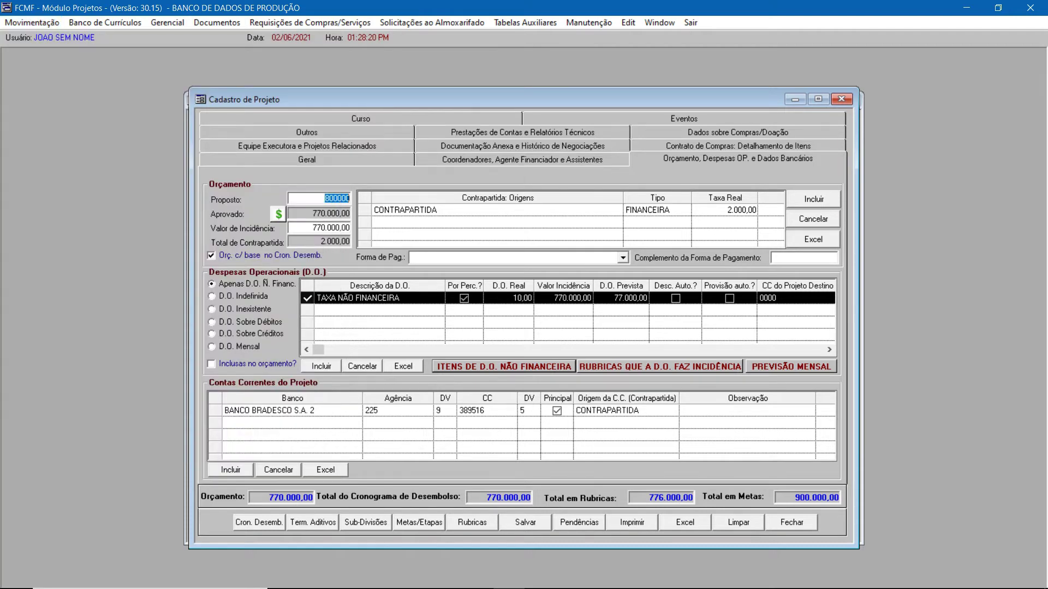
left_click(32, 23)
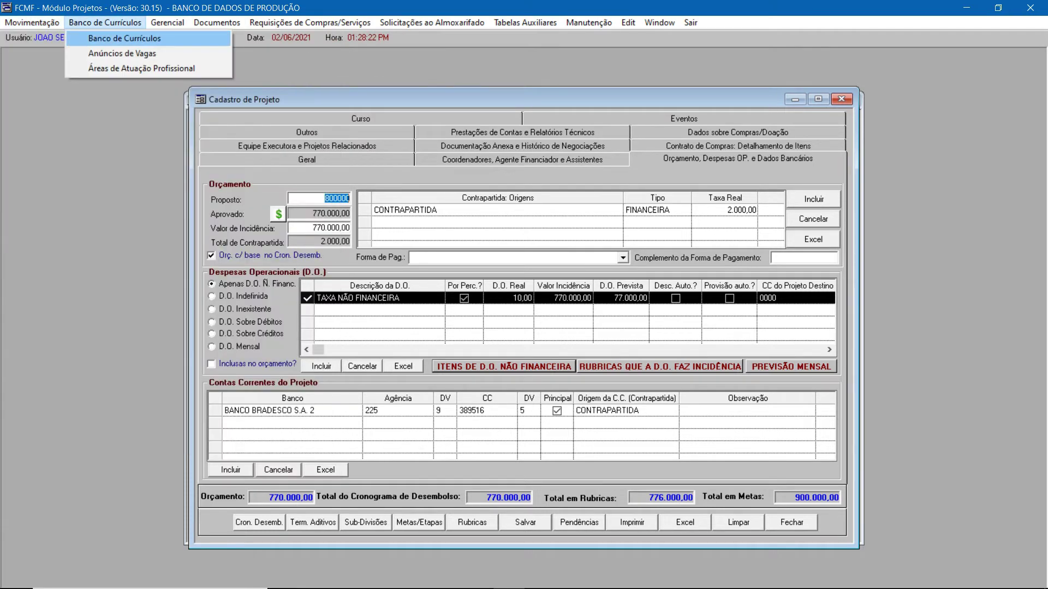
mouse_move(169, 78)
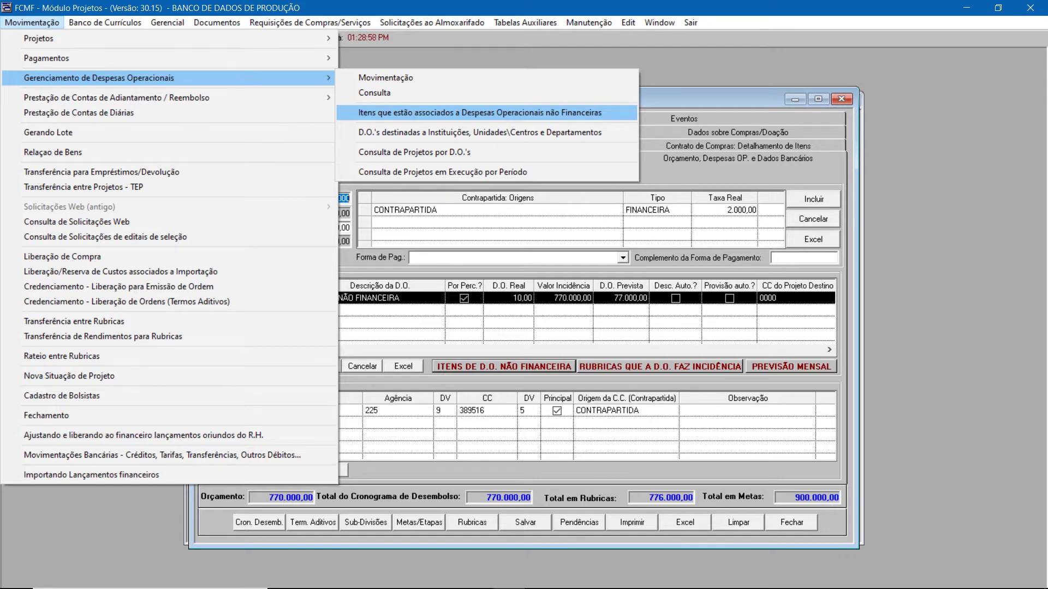
left_click(492, 58)
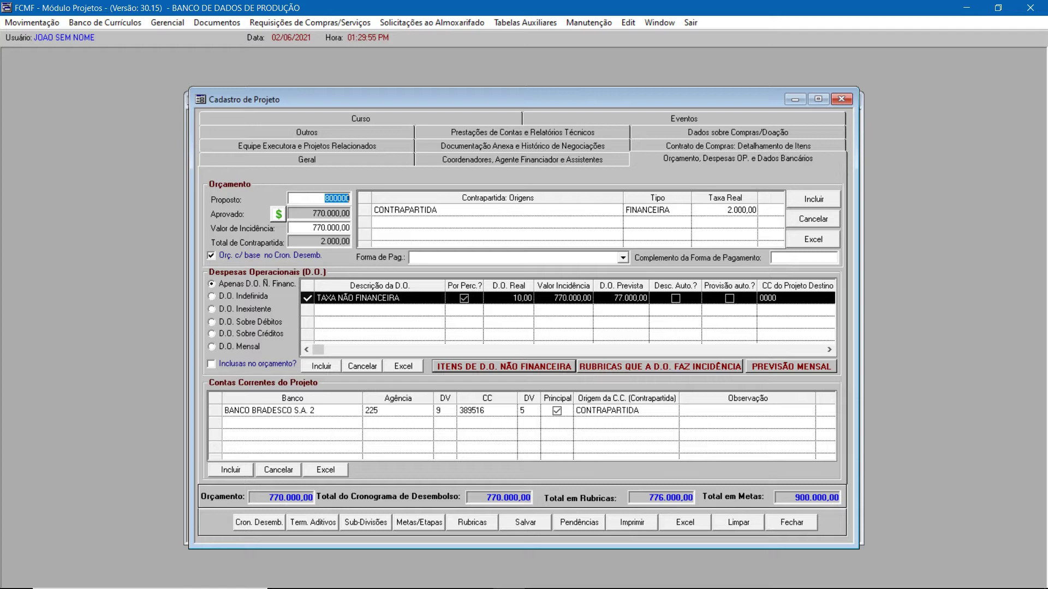
Step: Check the TAXA NÃO FINANCEIRA row's destination account and destination project, and compare them with the project's general data
left_click(682, 350)
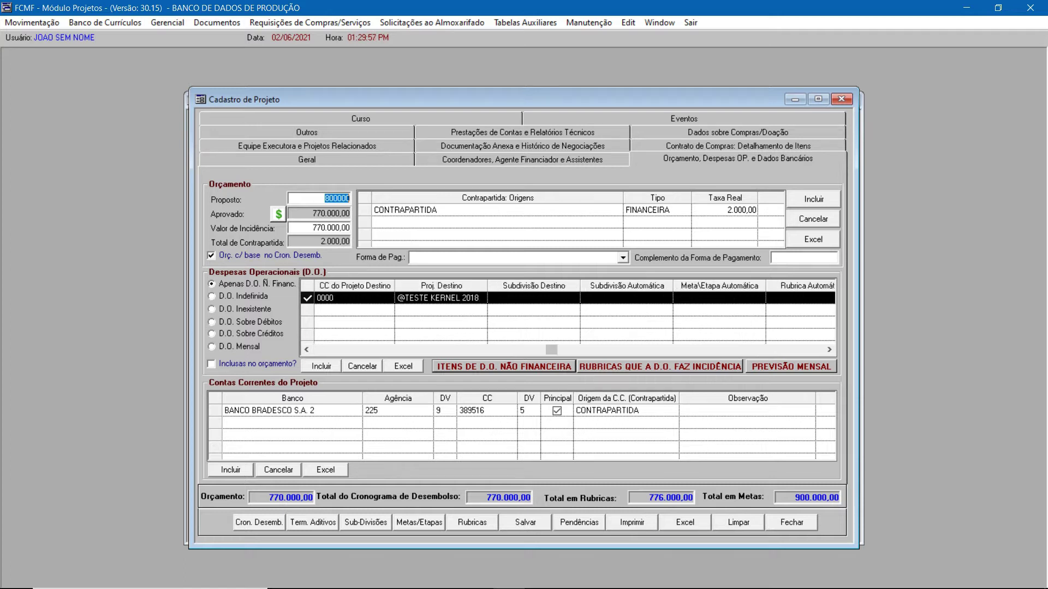
left_click(354, 299)
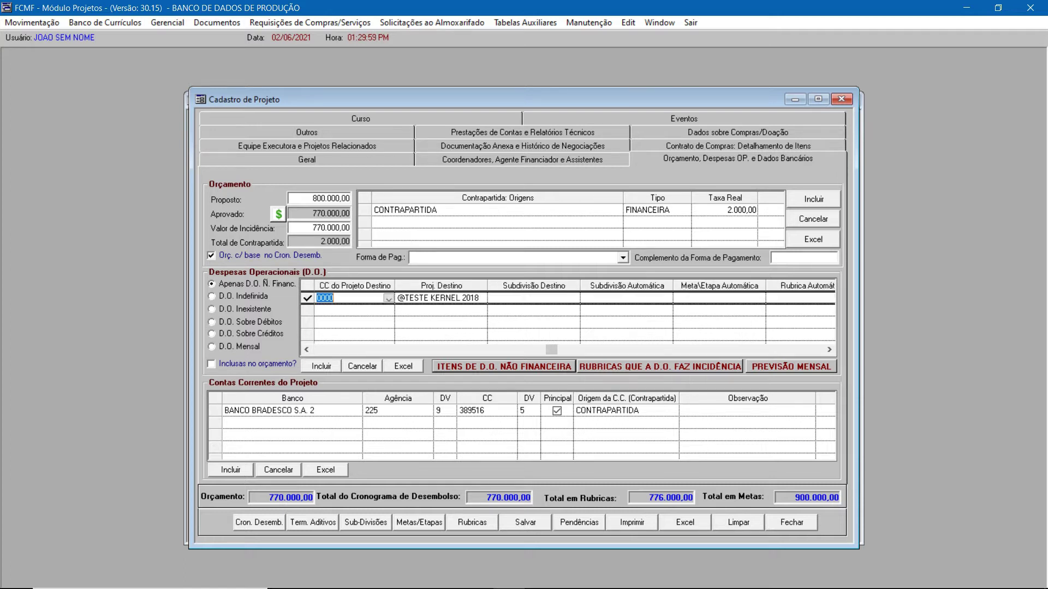
left_click(441, 298)
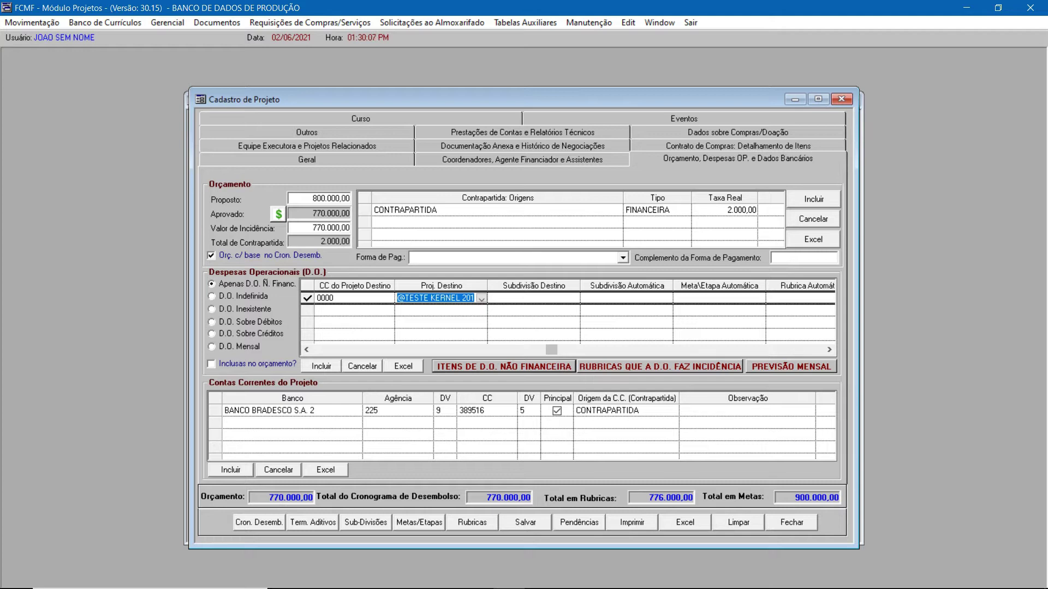
left_click(307, 160)
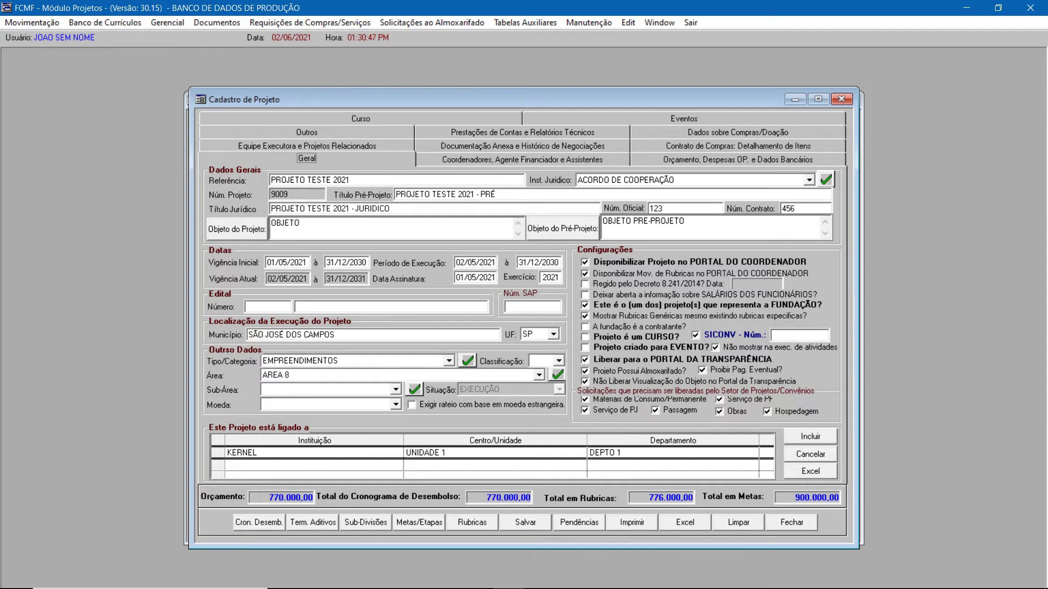
left_click(738, 160)
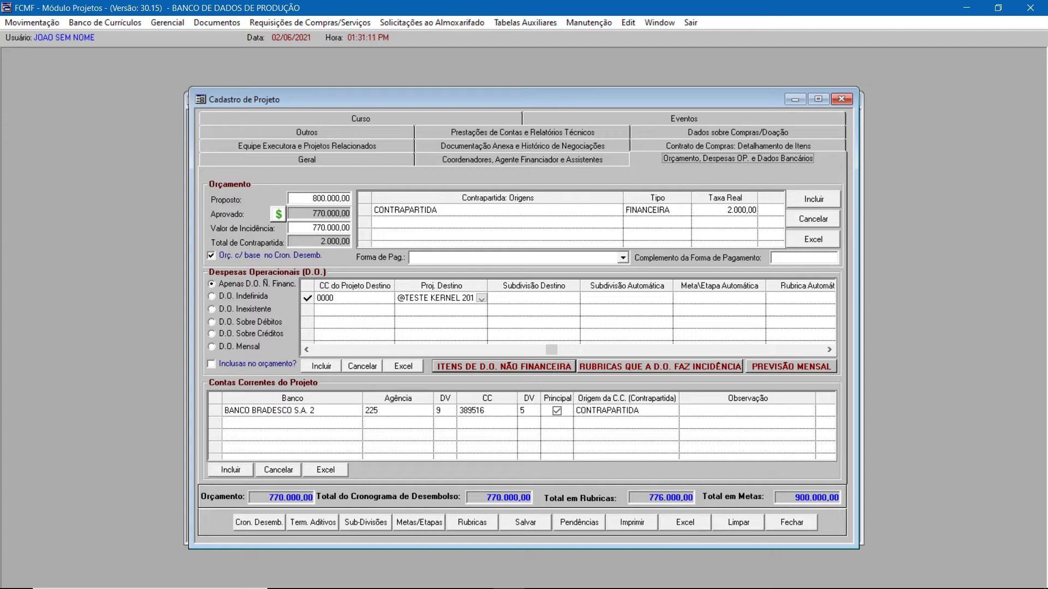
Step: Check the Subdivisão Destino choices available for the TAXA NÃO FINANCEIRA row, and return to the row's beginning
left_click(540, 299)
left_click(574, 299)
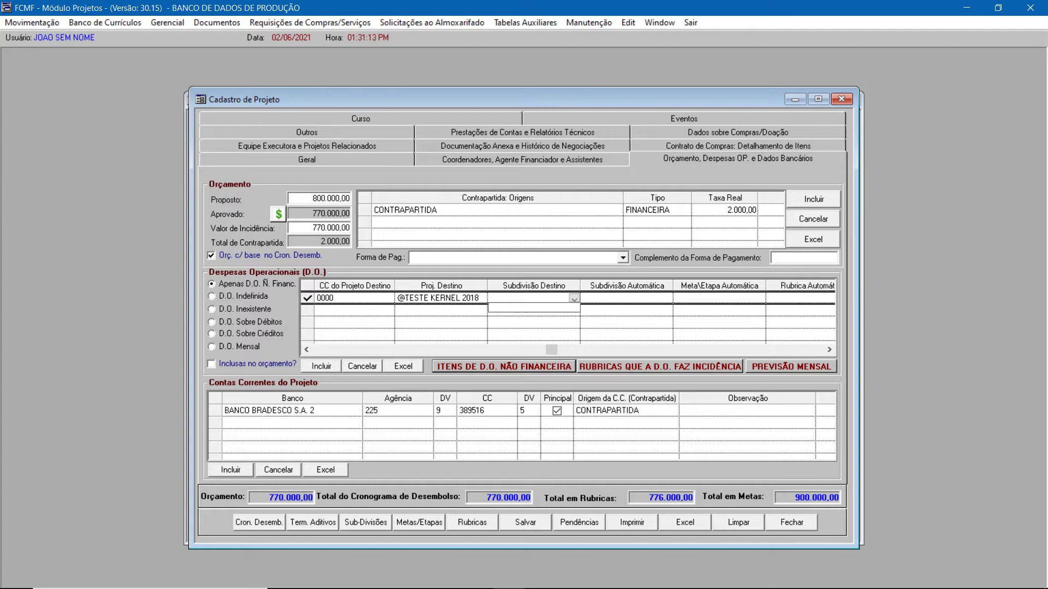
left_click(574, 299)
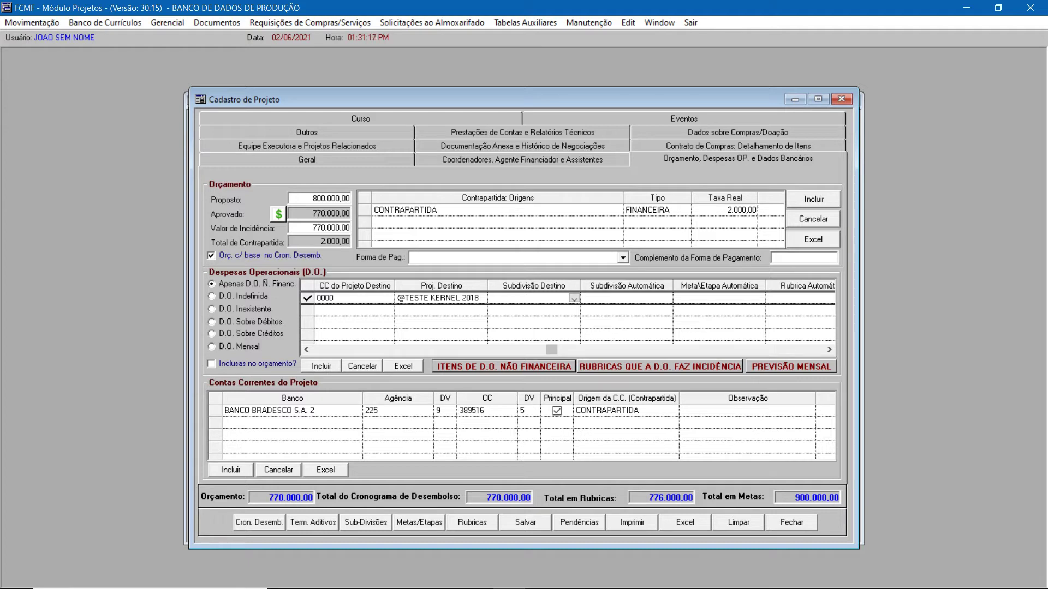
left_click(426, 350)
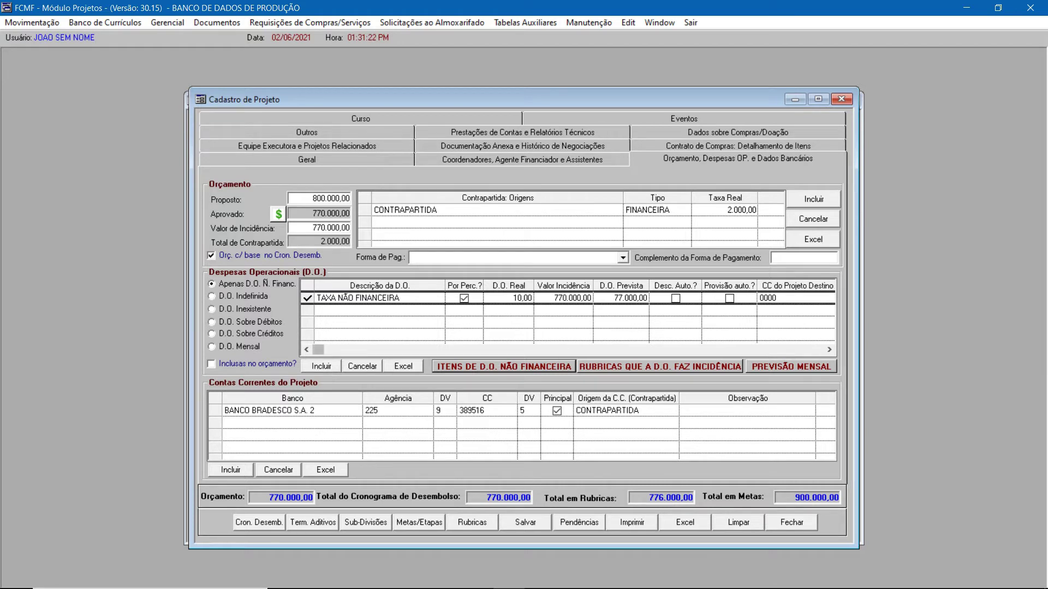
Step: Change the operational expense type to D.O. Indefinida, accept deleting the configured expenses, and go through the other types to D.O. Sobre Créditos
left_click(212, 296)
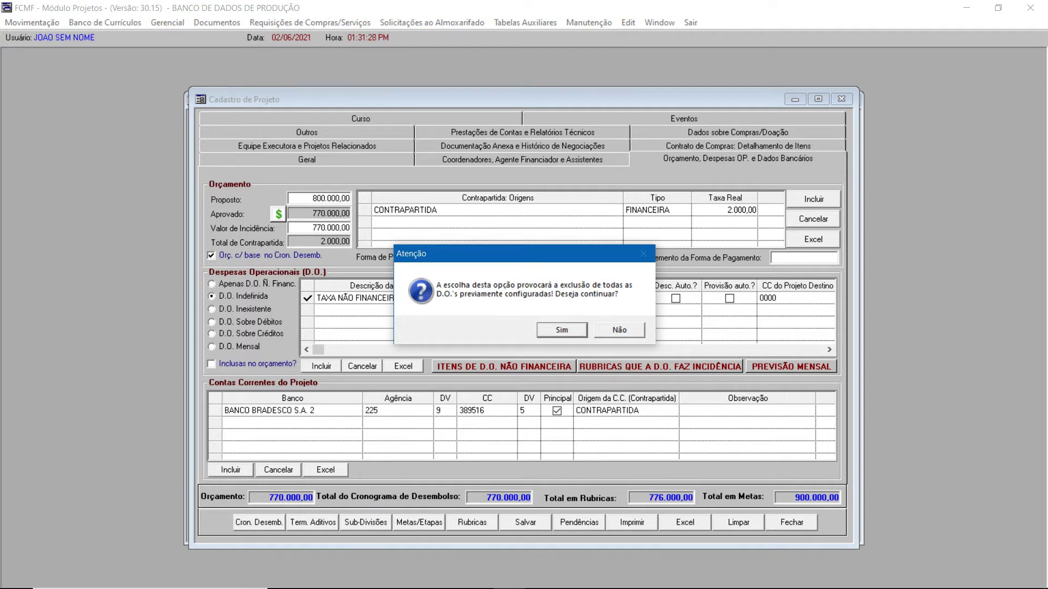
key("Return")
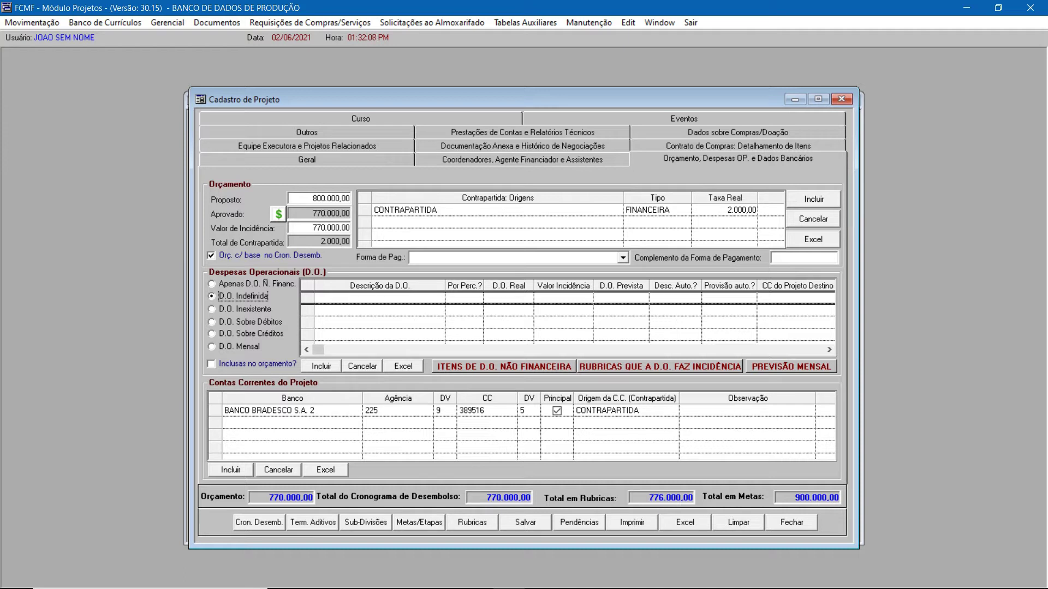
left_click(212, 309)
left_click(213, 322)
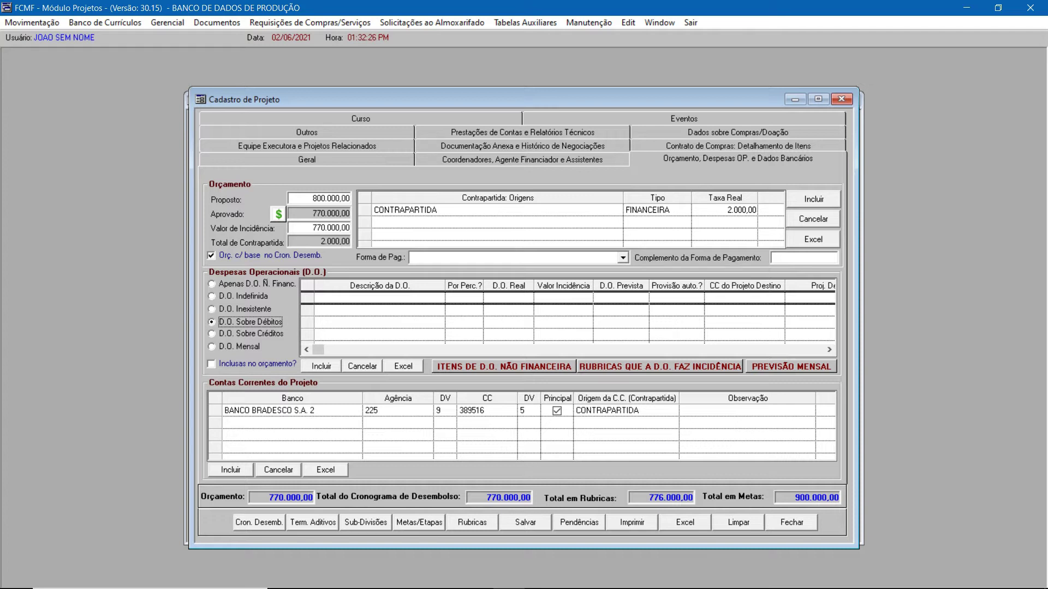
left_click(212, 334)
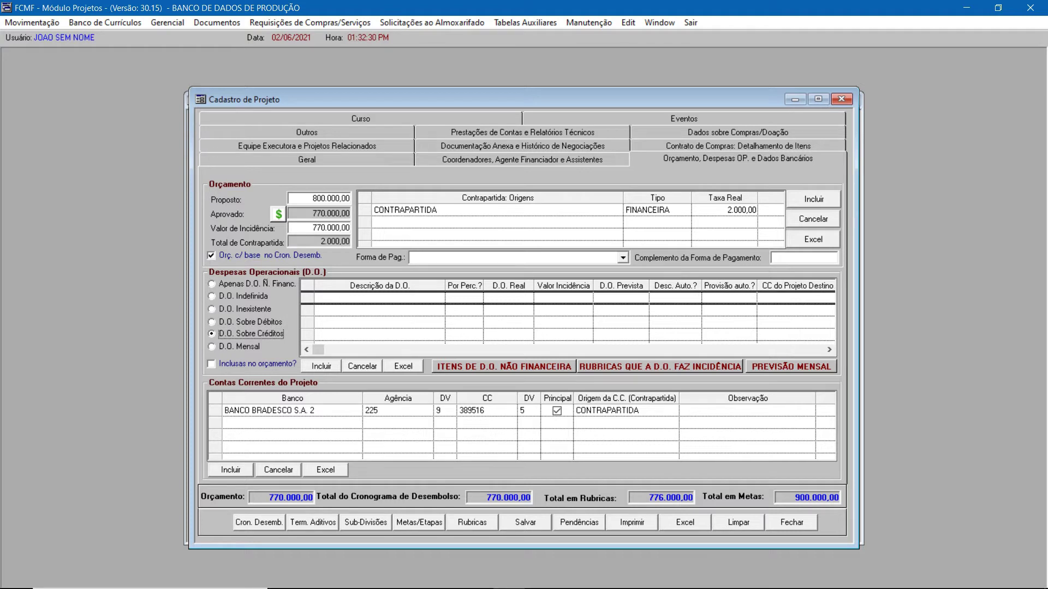
Step: Add a TAXA FINANCEIRA operational expense calculated by percentage, with a D.O. Real of 10
left_click(322, 366)
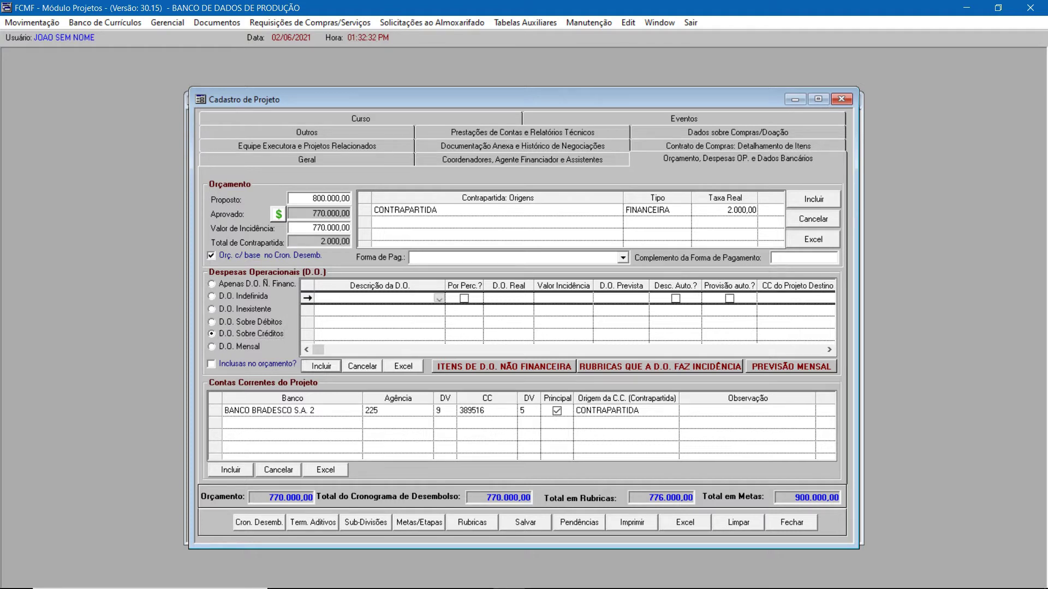
left_click(439, 299)
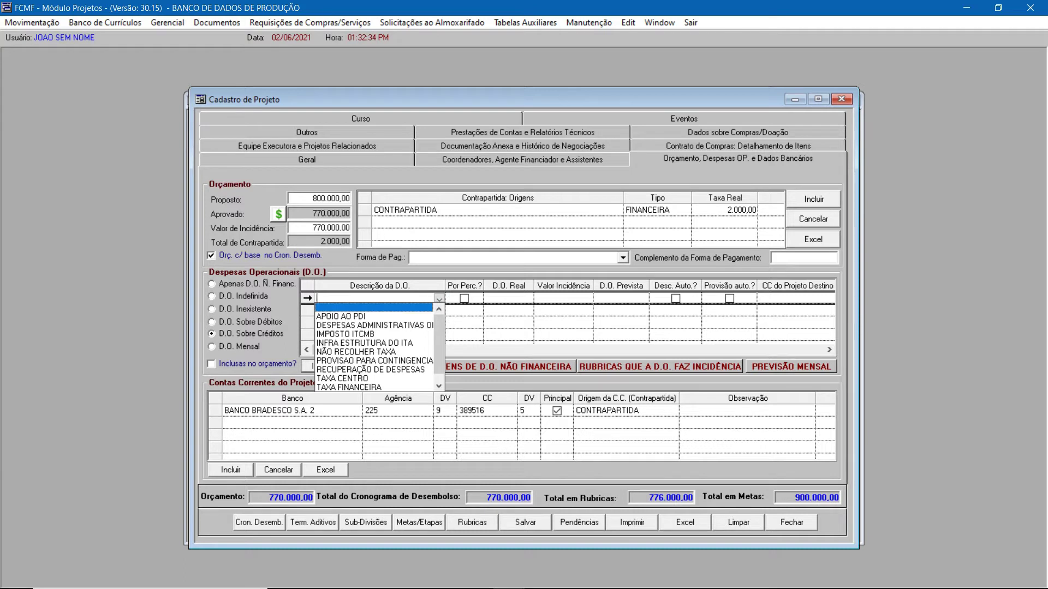
left_click(350, 388)
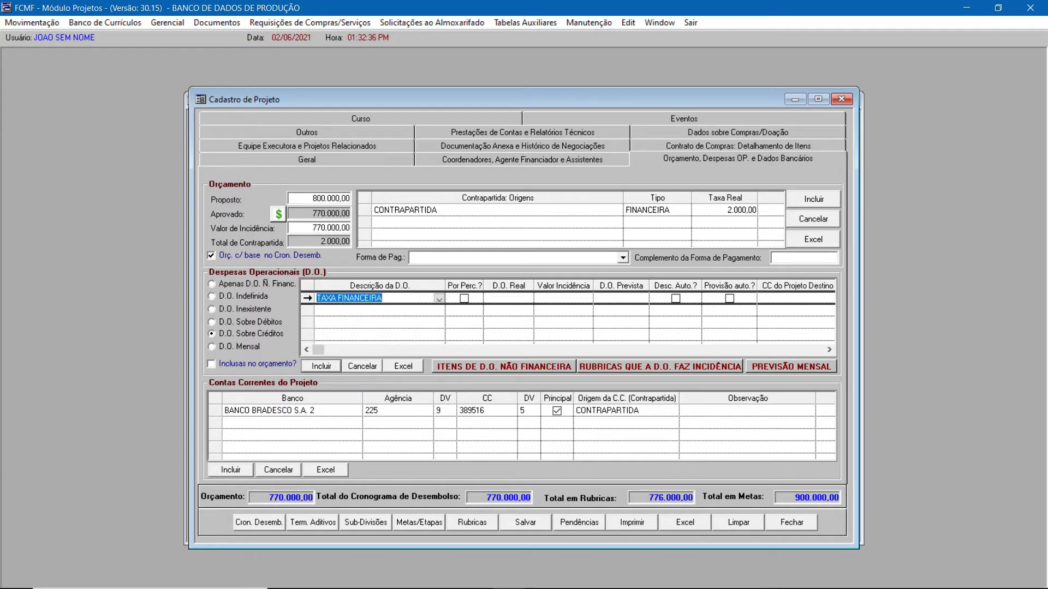
left_click(464, 299)
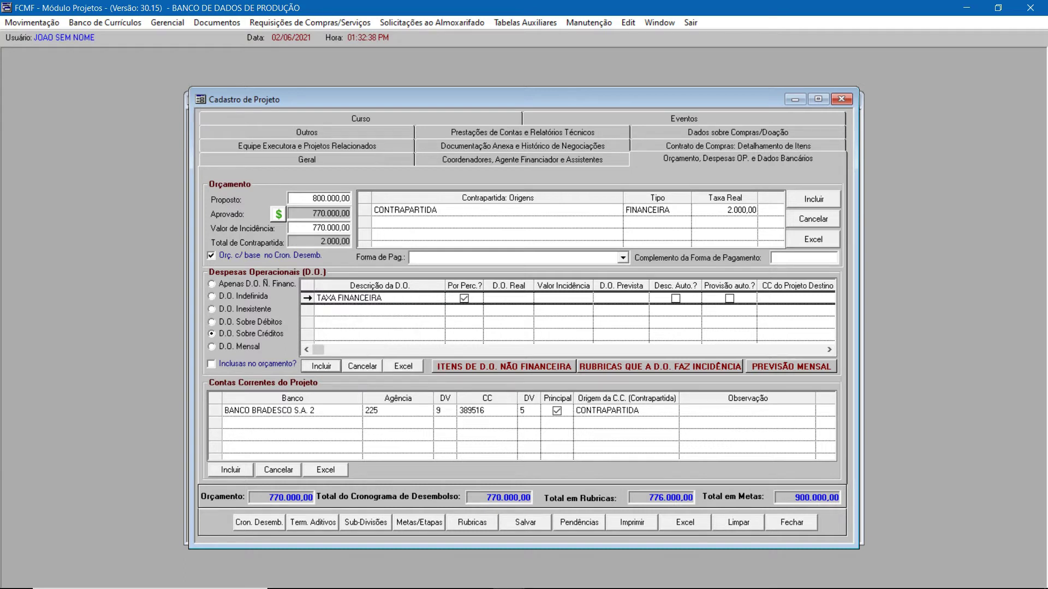
type("10")
key("Tab")
Step: Look over the Gerenciamento de Despesas Operacionais options again, starting with Movimentação
left_click(32, 22)
mouse_move(98, 78)
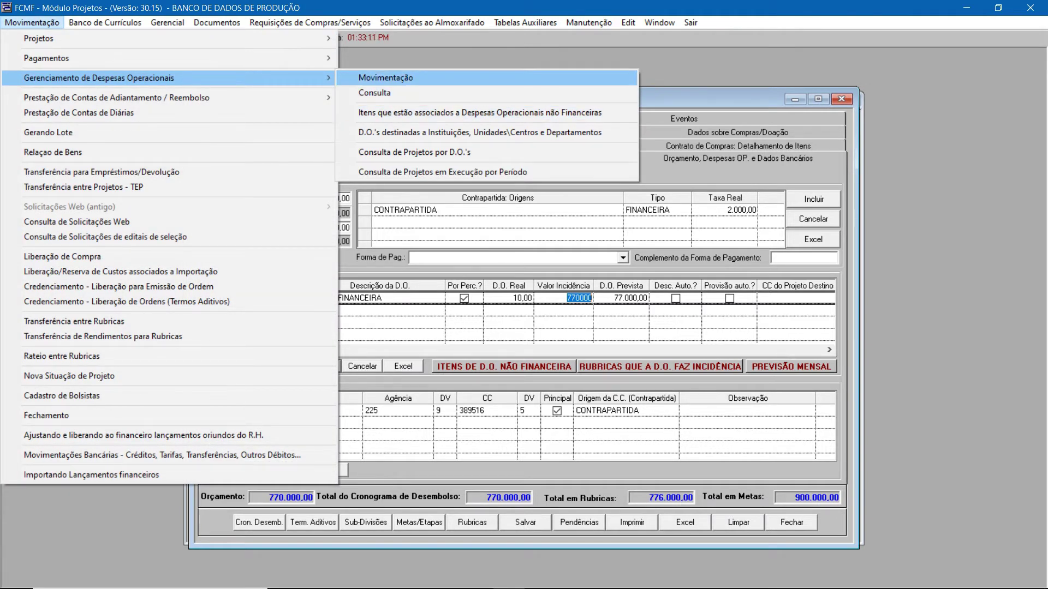
left_click(480, 61)
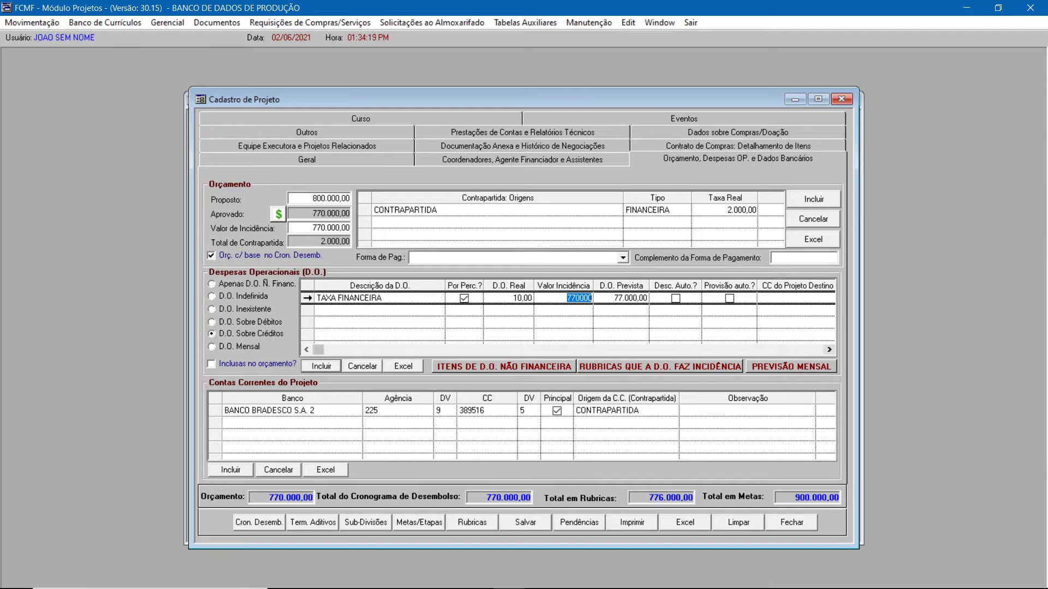
left_click(829, 350)
left_click(829, 350)
left_click(627, 298)
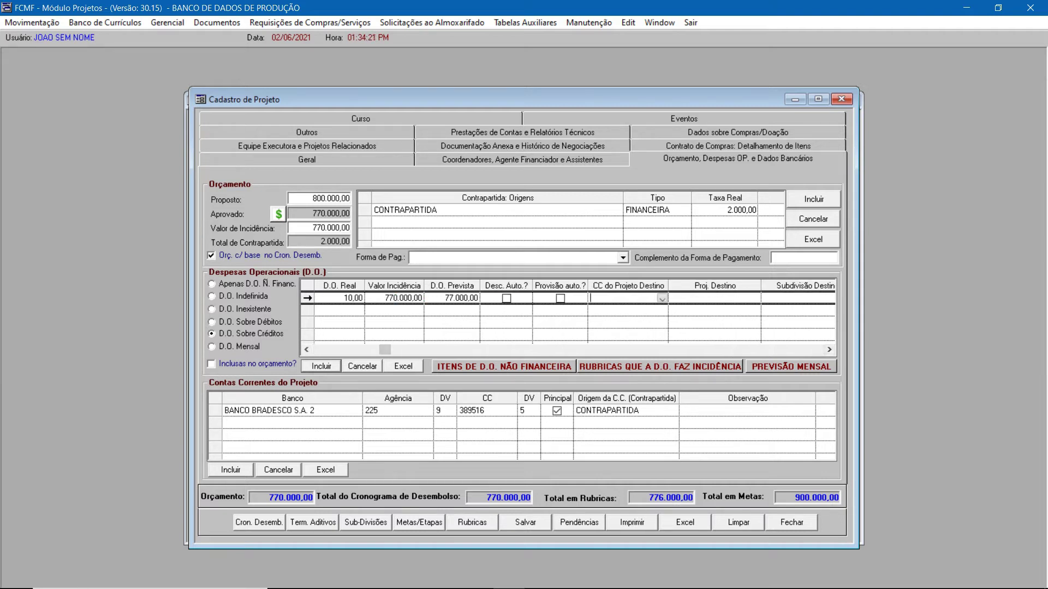
left_click(709, 298)
left_click(755, 299)
left_click(715, 317)
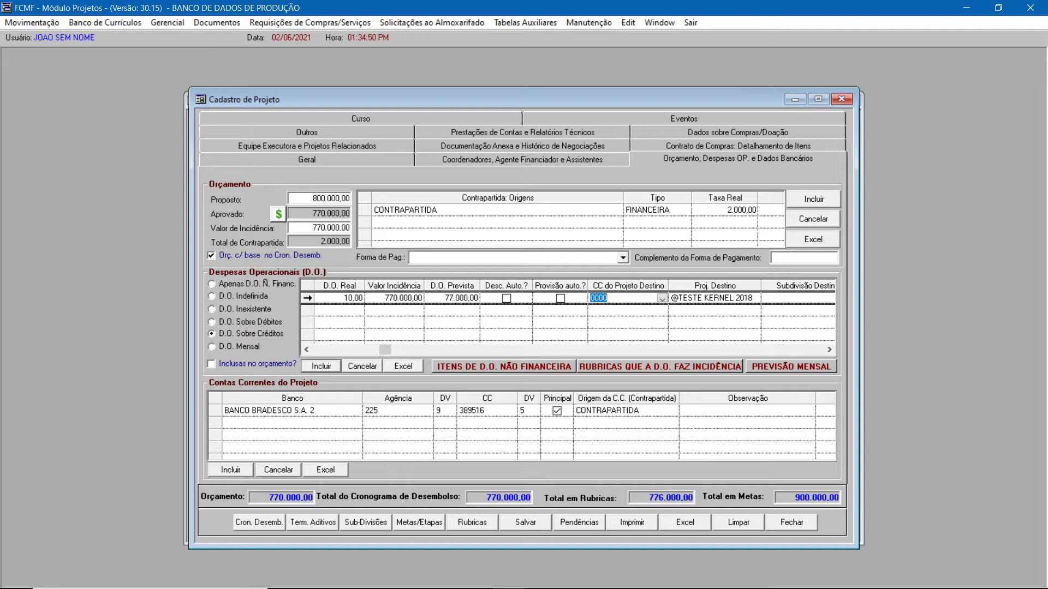
left_click_drag(385, 350, 318, 350)
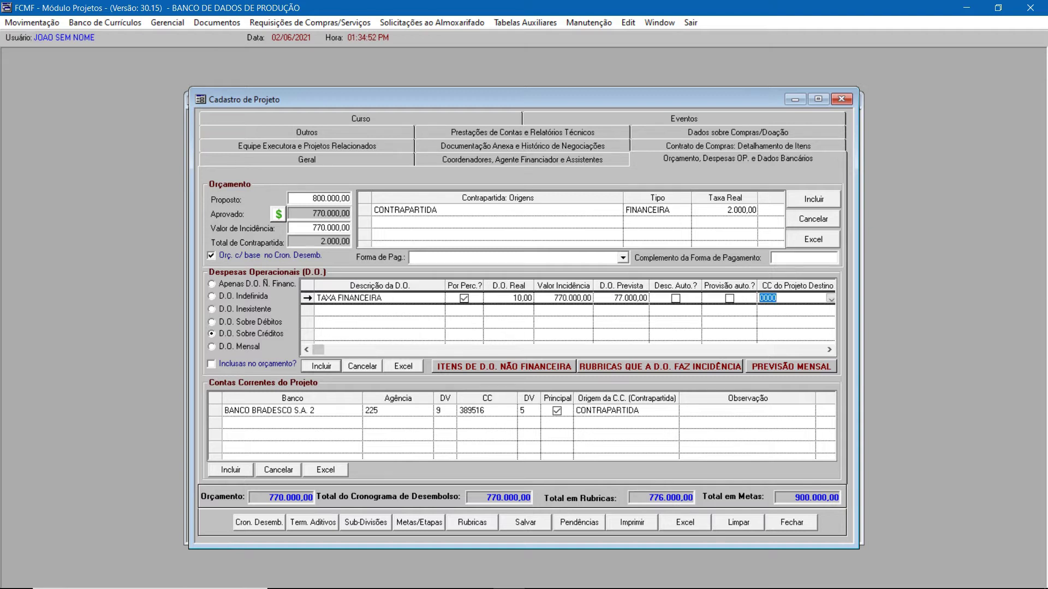
left_click(676, 298)
Step: Check the Subdivisão Automática options available for the TAXA FINANCEIRA expense
left_click(829, 349)
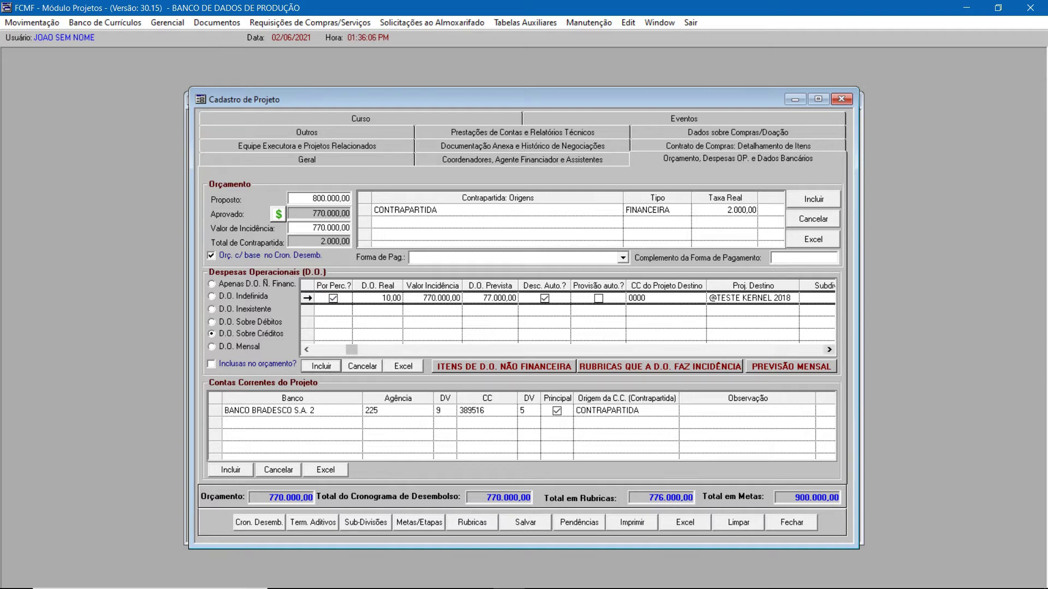
left_click(829, 349)
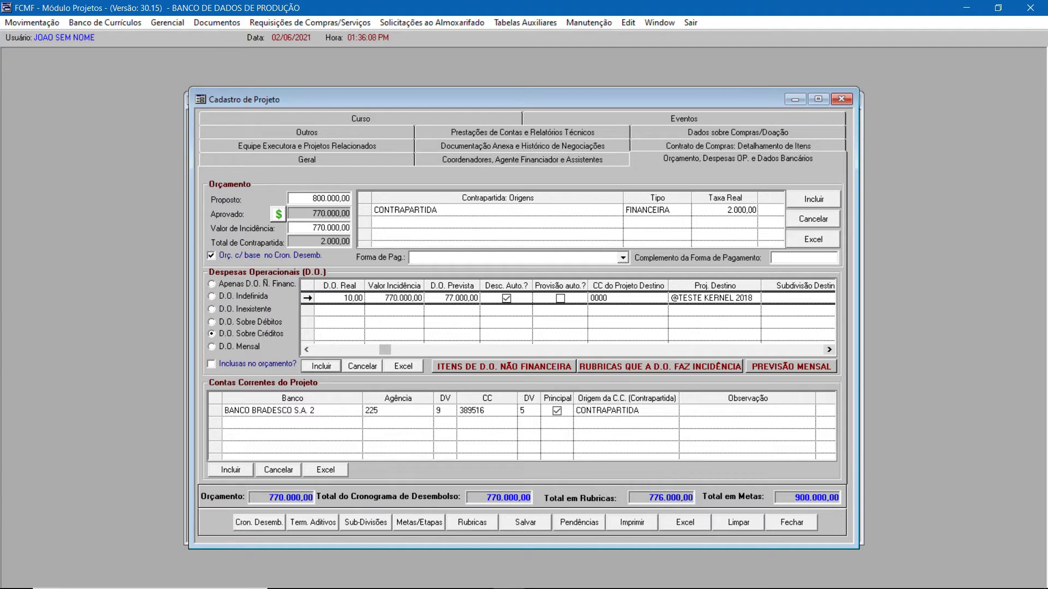
left_click(829, 349)
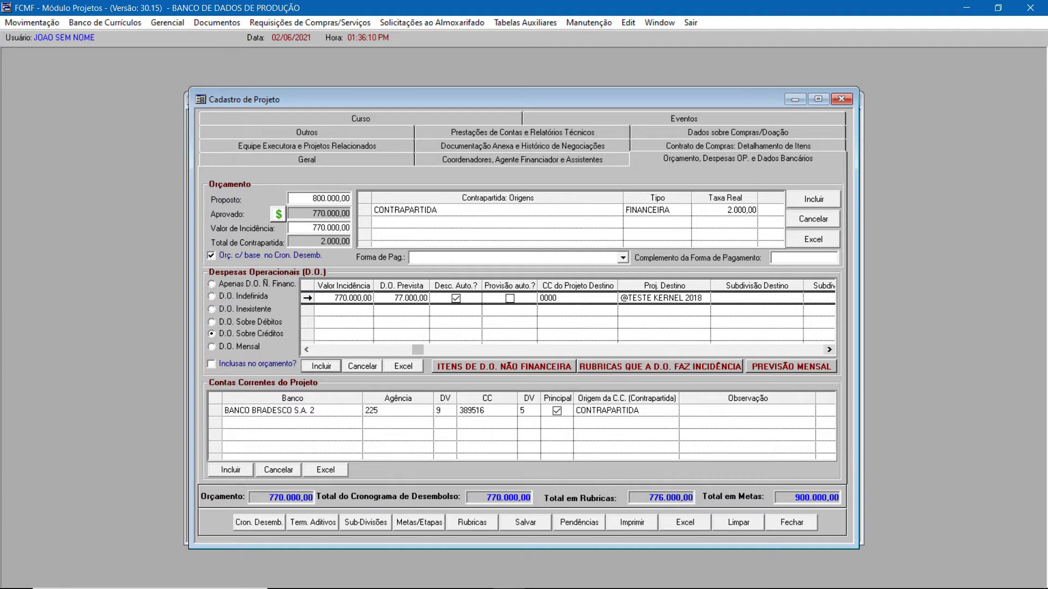
left_click(830, 349)
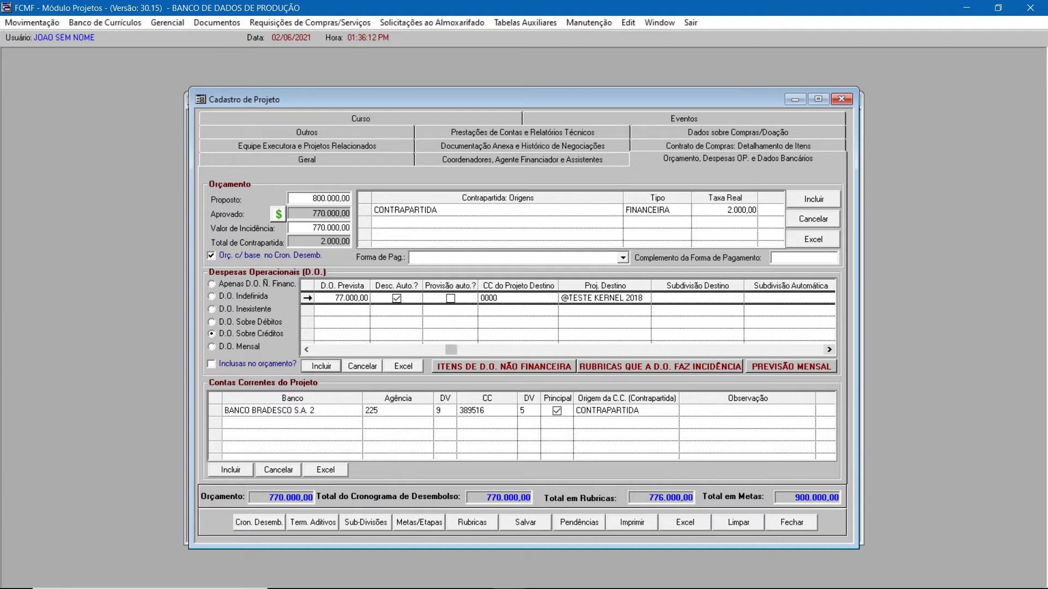
left_click(829, 350)
left_click(829, 350)
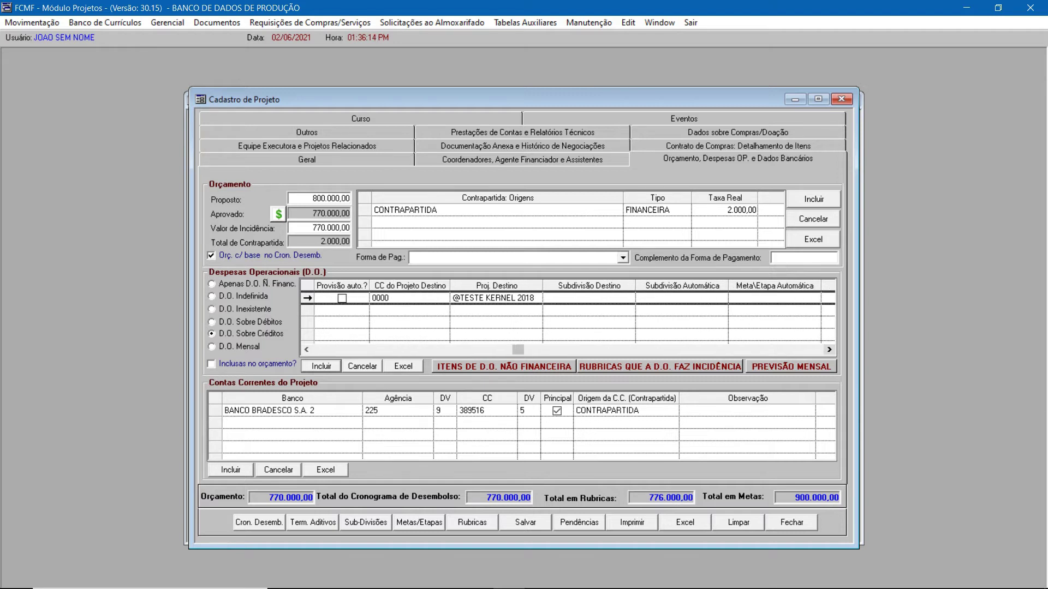
left_click(684, 299)
left_click(723, 299)
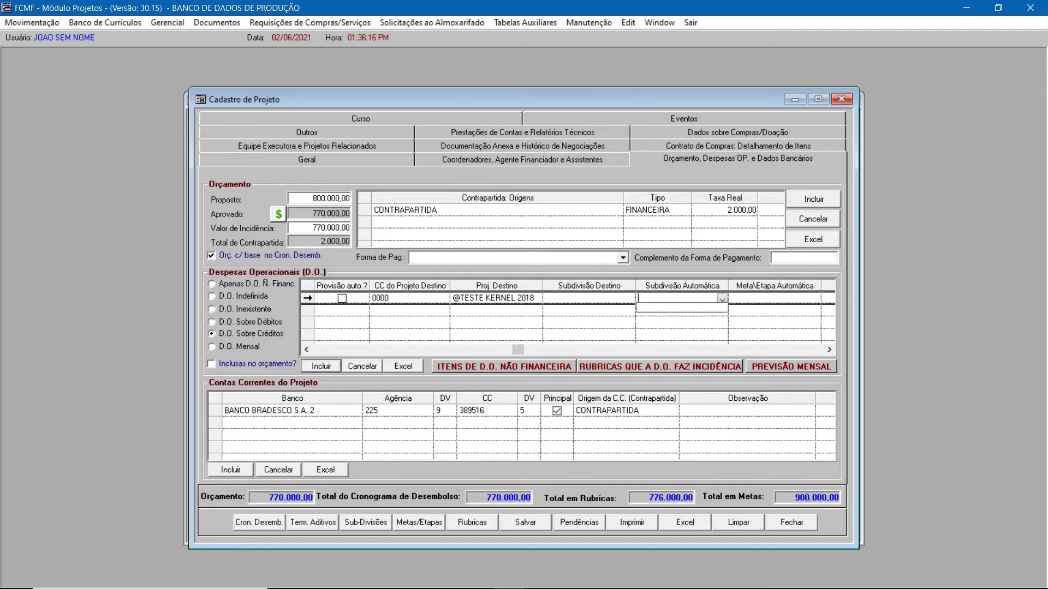
left_click(722, 298)
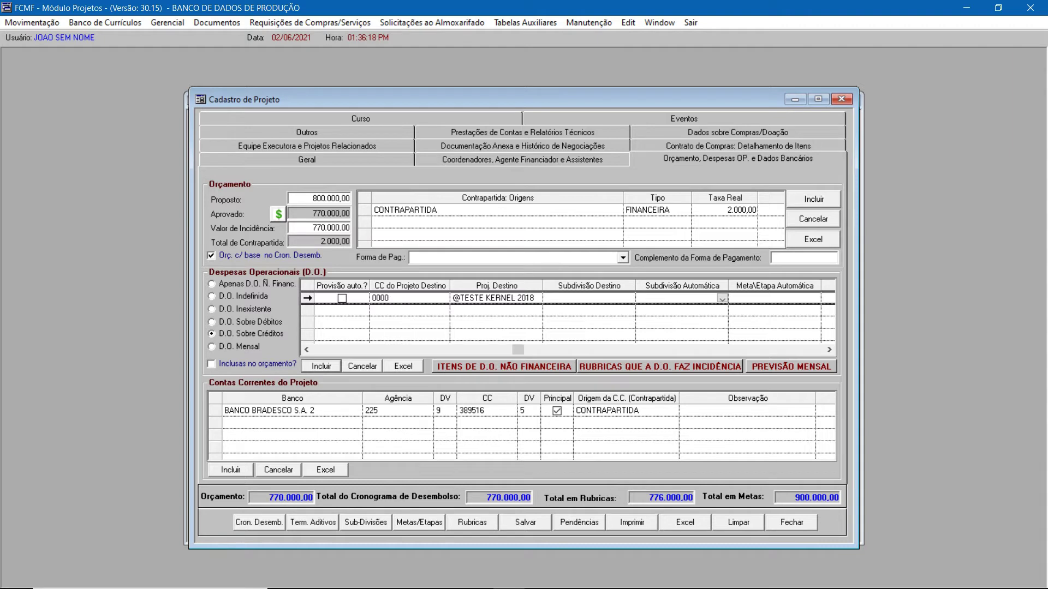
Step: Look over the Meta\Etapa Automática and Rubrica Automática fields and the stages offered for the TAXA FINANCEIRA expense
left_click(775, 298)
left_click(830, 349)
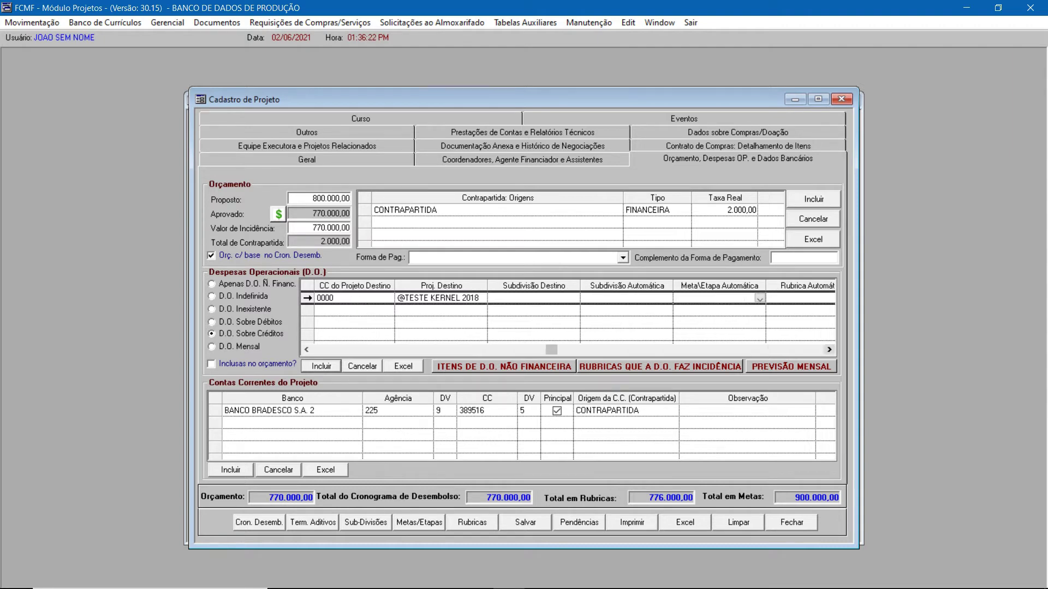
left_click(829, 349)
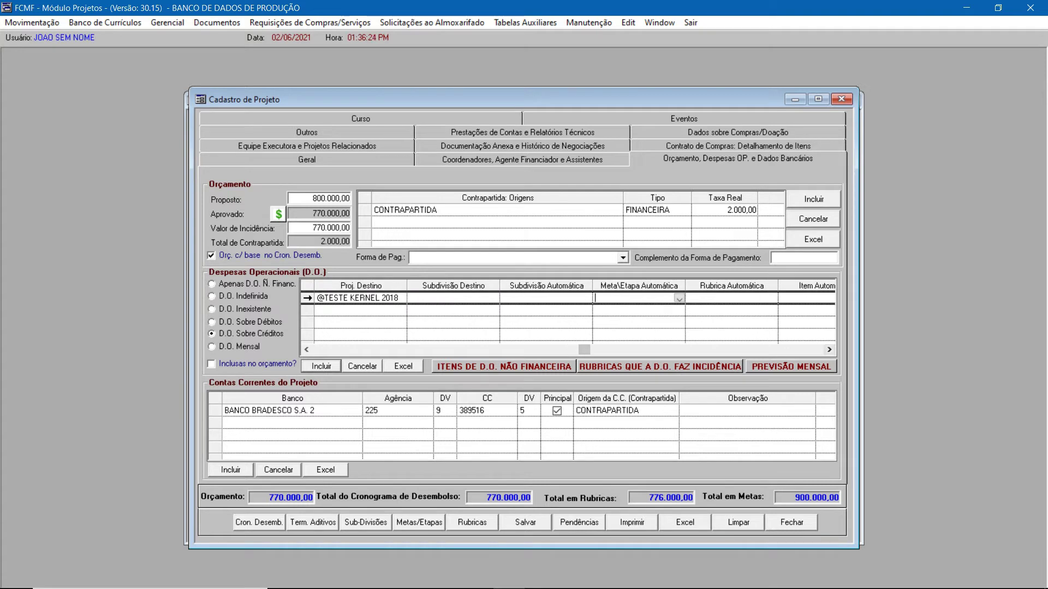
left_click(772, 298)
left_click(772, 299)
left_click(771, 299)
left_click(679, 299)
left_click(679, 299)
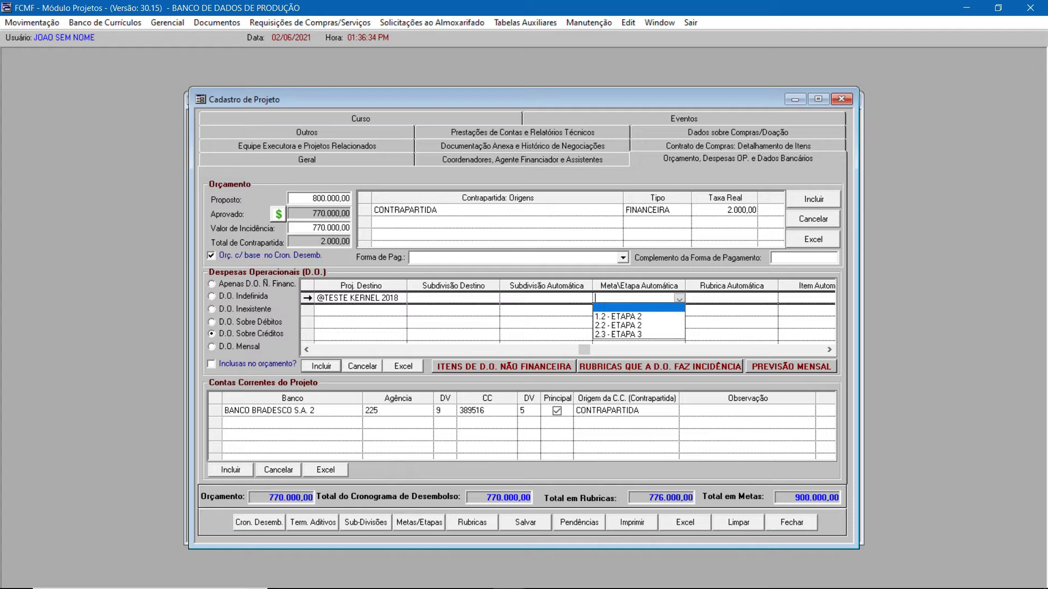
left_click(829, 349)
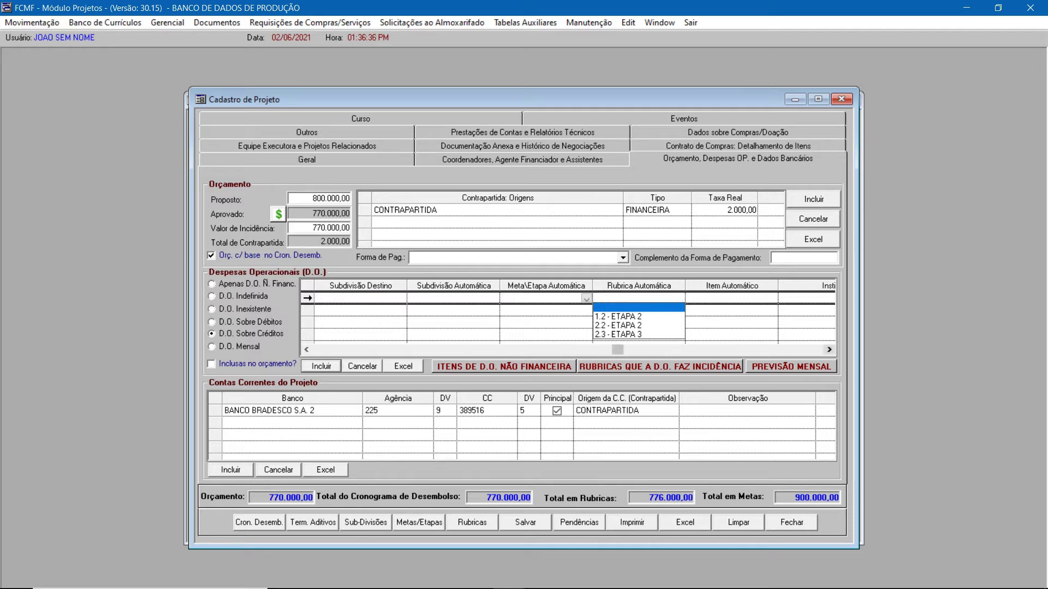
left_click(587, 299)
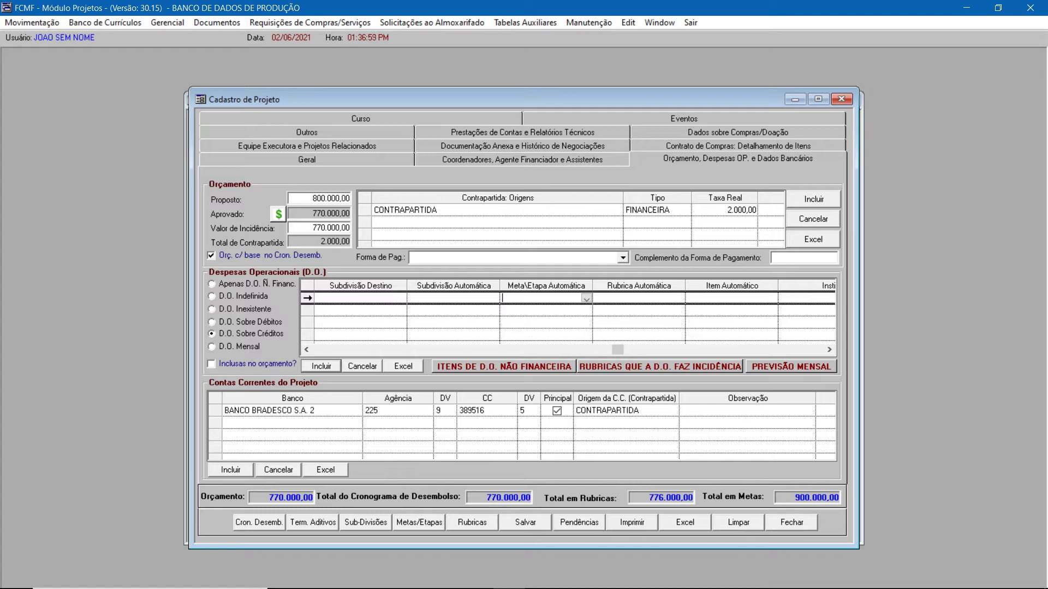
Step: Set the expense's Meta\Etapa Automática to 1.2 - ETAPA 2 and its Rubrica Automática to 33.00.14/15
left_click(449, 299)
left_click(493, 299)
left_click(493, 299)
left_click(546, 298)
left_click(587, 299)
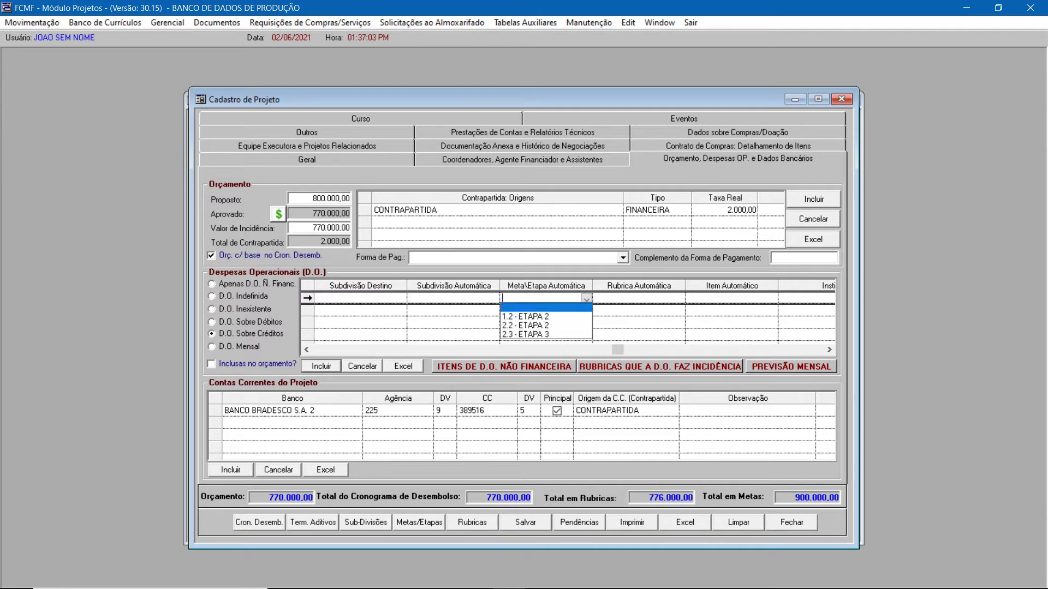
left_click(545, 317)
left_click(677, 298)
left_click(679, 299)
key("Return")
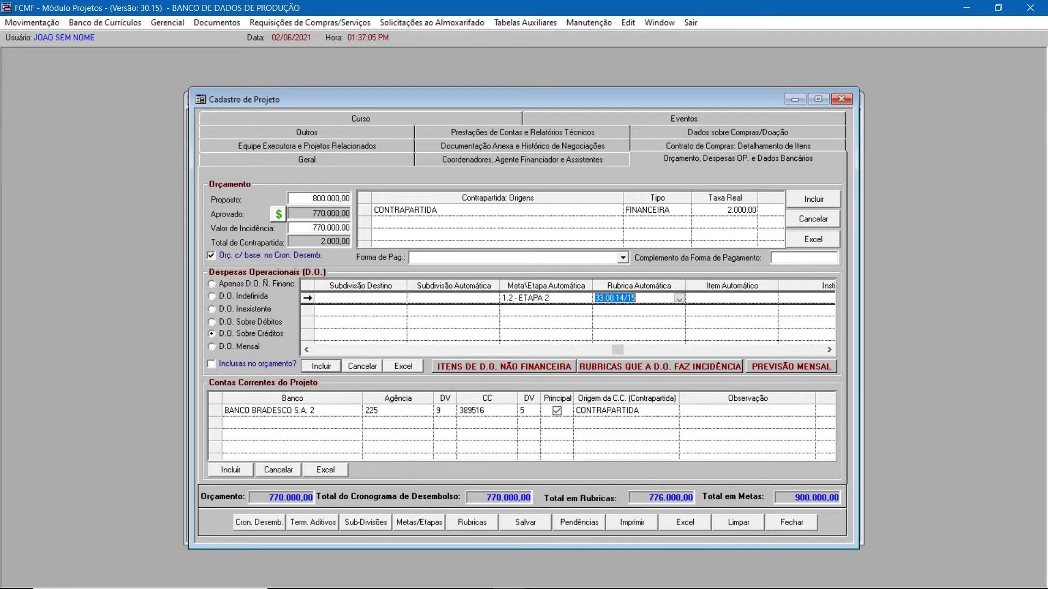
Step: Check the Item Automático options available for the TAXA FINANCEIRA expense
key("Tab")
key("Tab")
left_click(545, 298)
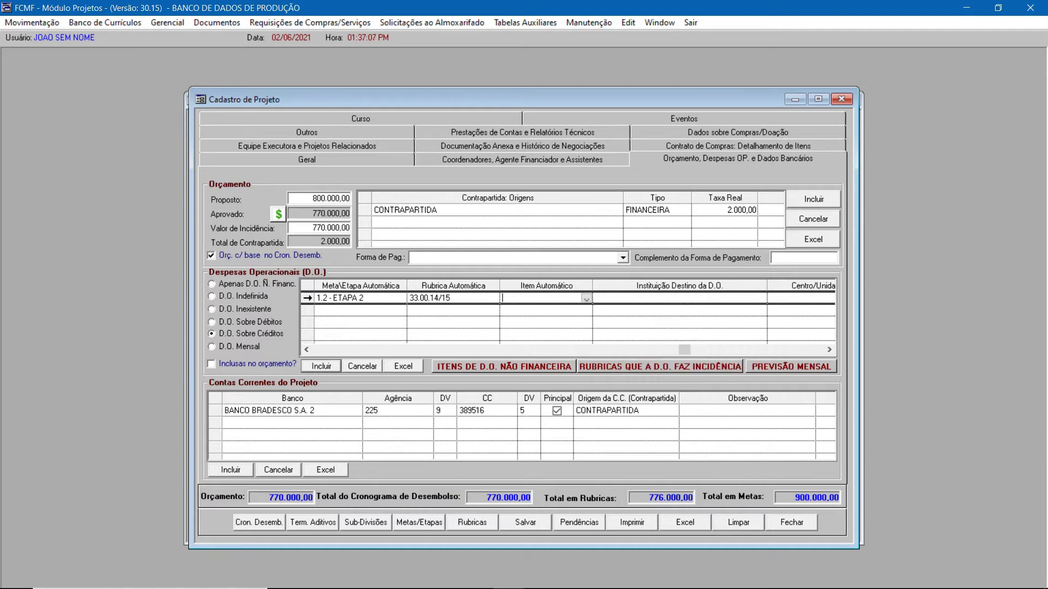
left_click(587, 298)
left_click(587, 298)
Step: Review the expense's Proj. Destino and check the options of its Subdivisão Destino field
left_click_drag(685, 350, 484, 350)
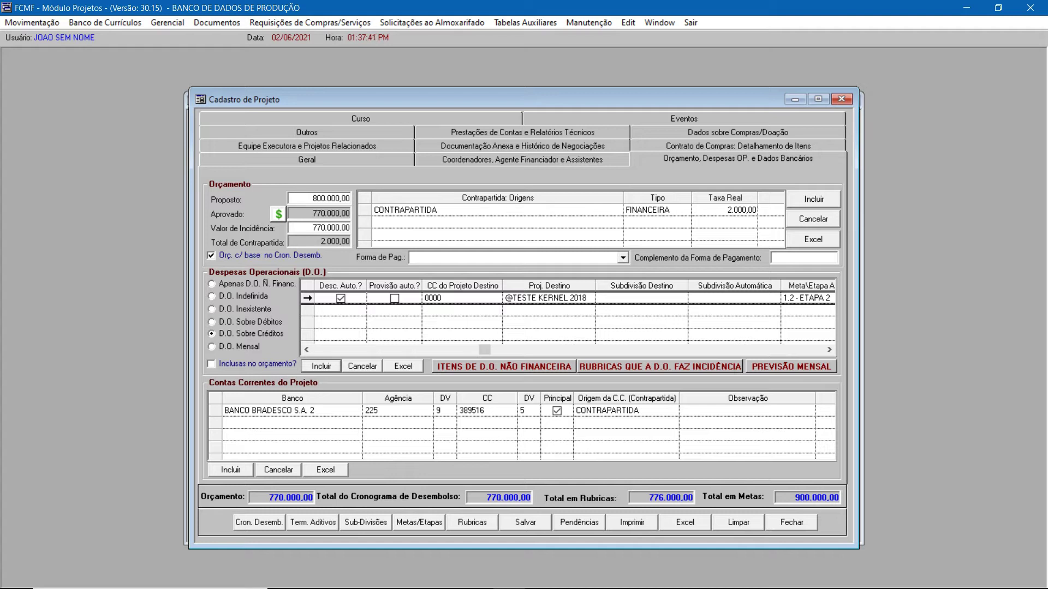
left_click(548, 299)
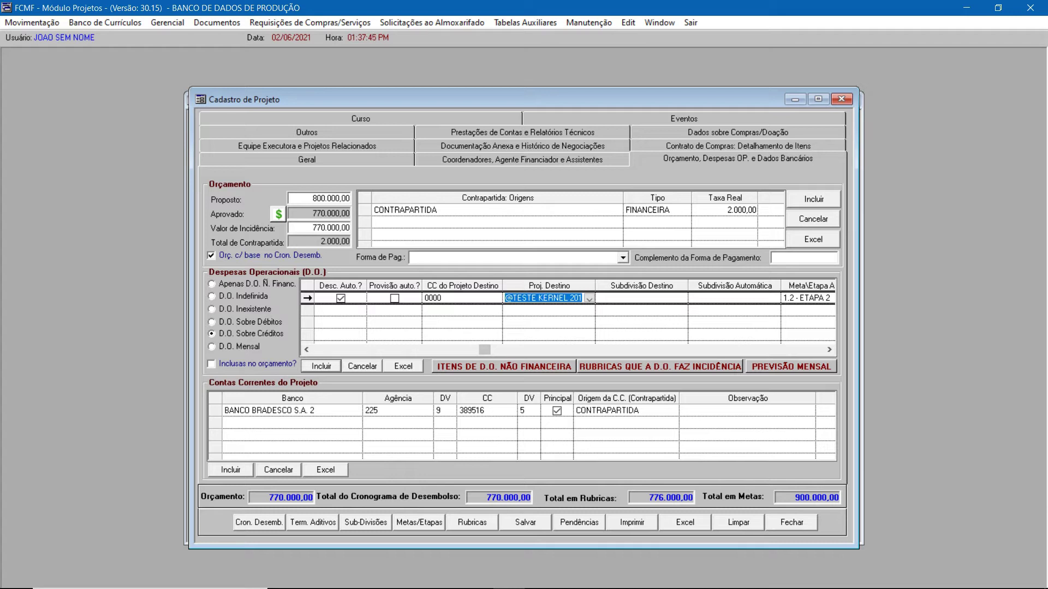
left_click(682, 299)
left_click(681, 299)
left_click(682, 298)
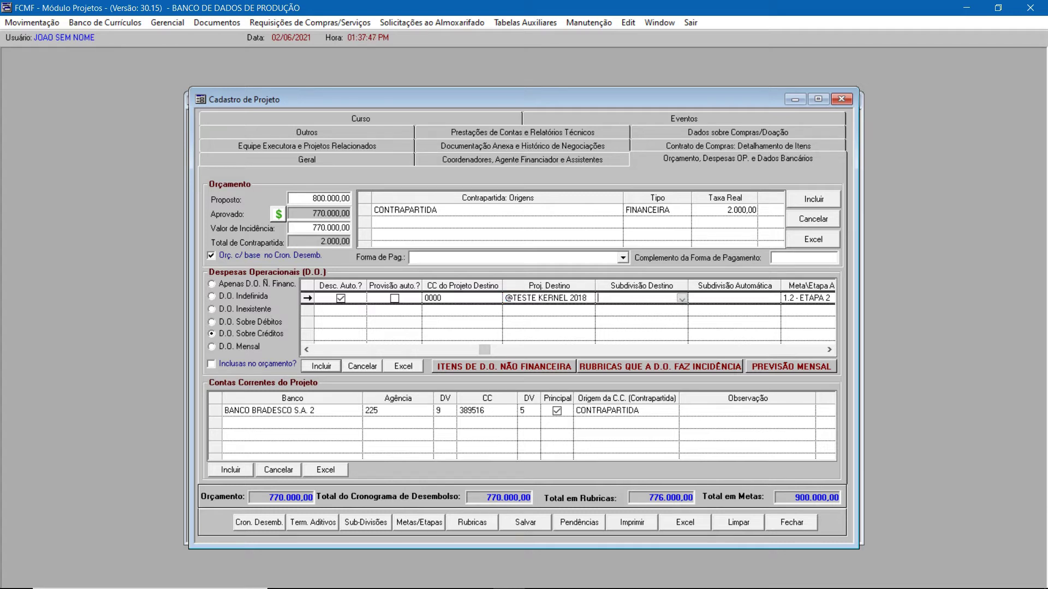
left_click(734, 299)
Step: Disable the Desc. Auto. option of the TAXA FINANCEIRA expense
left_click(830, 350)
left_click(829, 350)
left_click(829, 349)
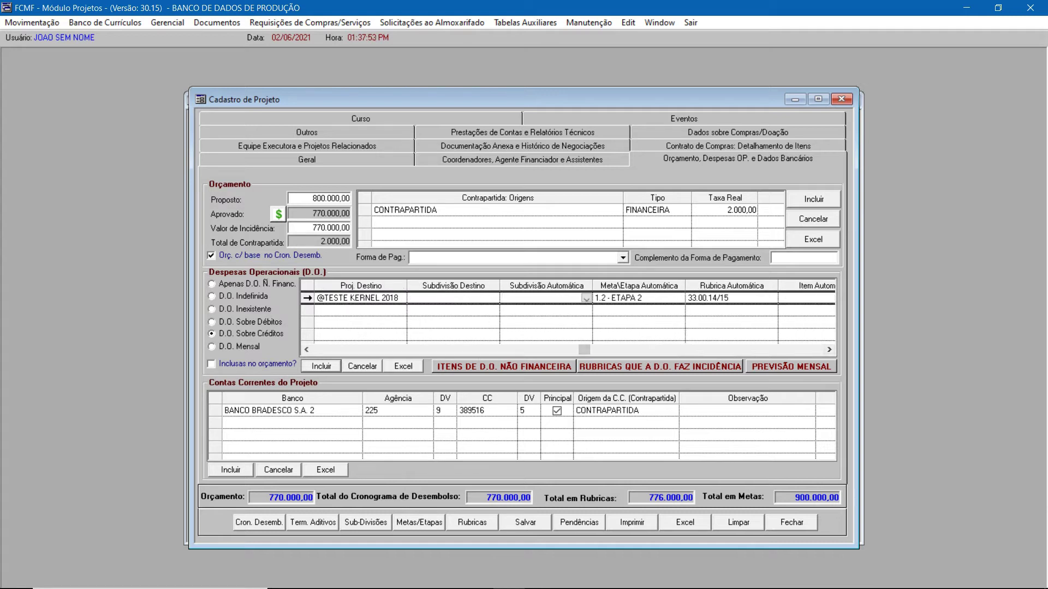
left_click(463, 350)
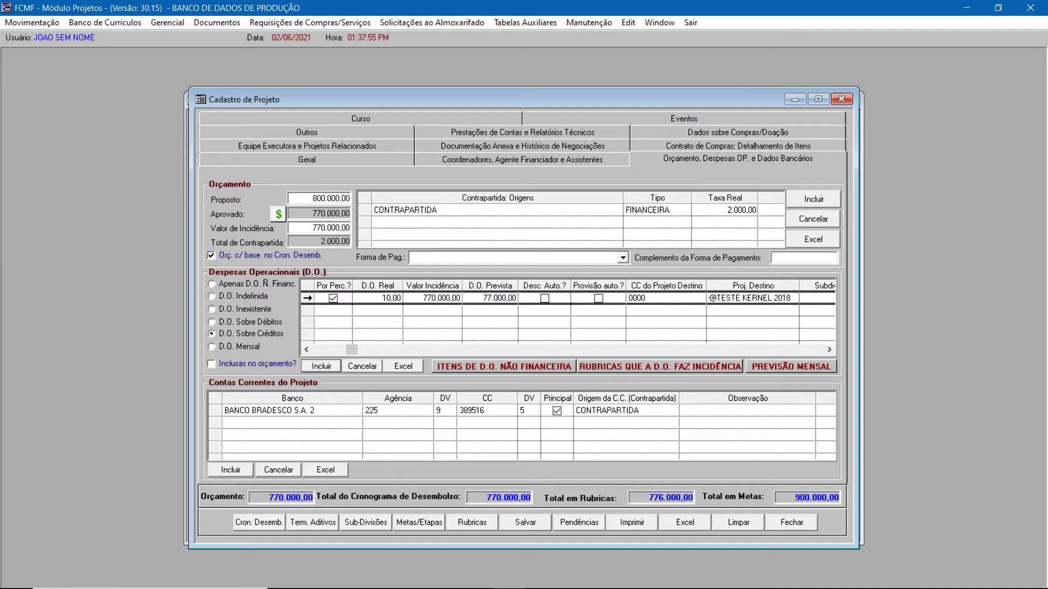
left_click(484, 349)
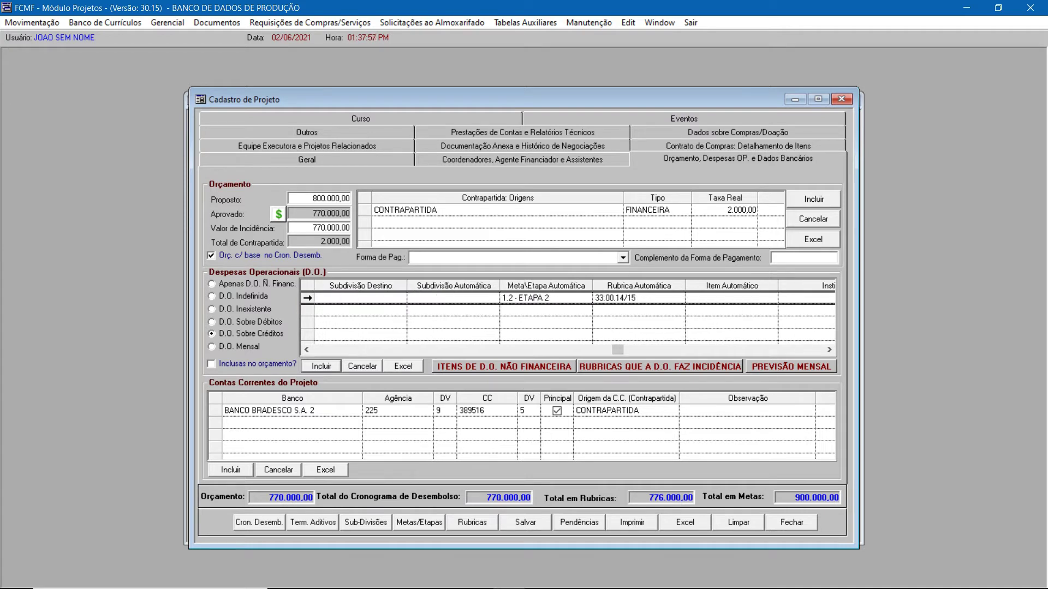
Step: Set the expense's Instituição Destino da D.O. to FUNDAÇÃO CASIMIRO MONTENEGRO FILHO
left_click(638, 299)
left_click(452, 299)
left_click(830, 350)
left_click(829, 350)
left_click(829, 350)
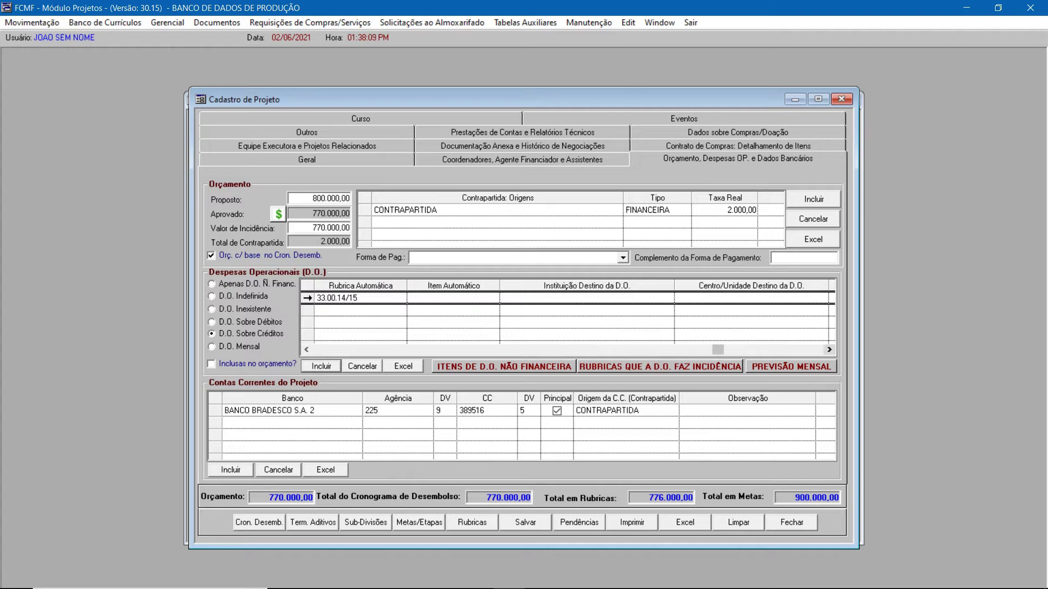
left_click(829, 349)
left_click(829, 350)
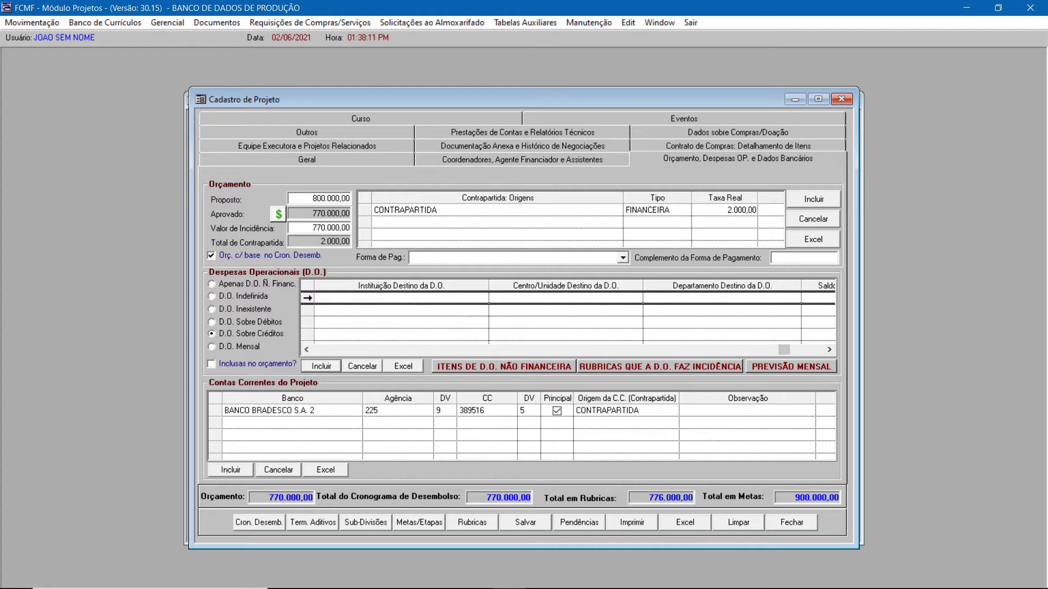
left_click(483, 299)
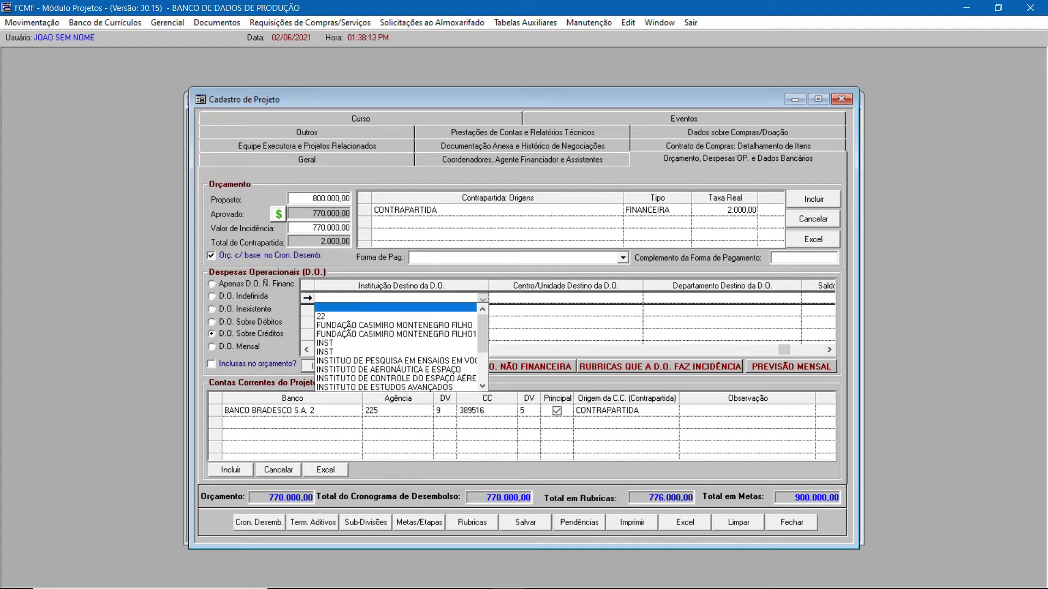
left_click(394, 325)
Step: Set the expense's Centro/Unidade Destino to ADMINISTRACAO E INFRA ESTRUTURA and its Departamento Destino to DEPARTAMENTOAAA
left_click(637, 299)
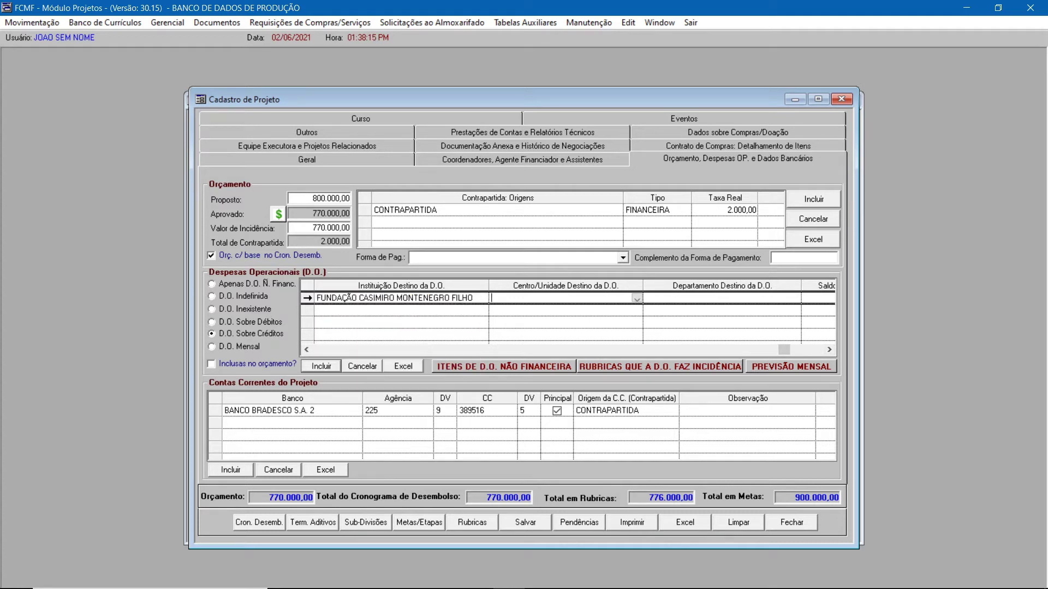
left_click(637, 298)
left_click(637, 299)
left_click_drag(785, 350, 318, 350)
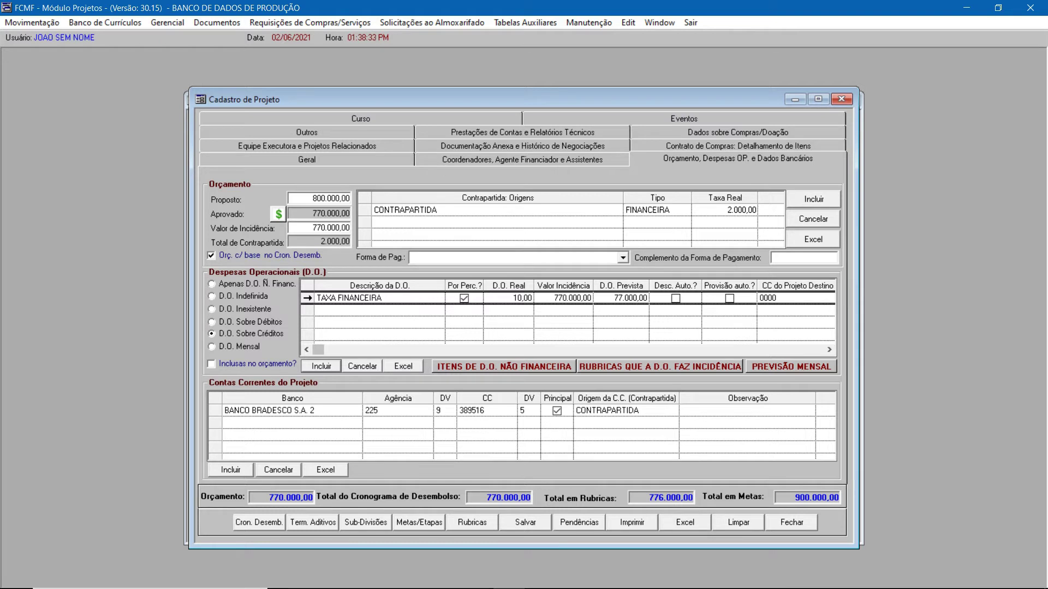
left_click_drag(319, 350, 817, 349)
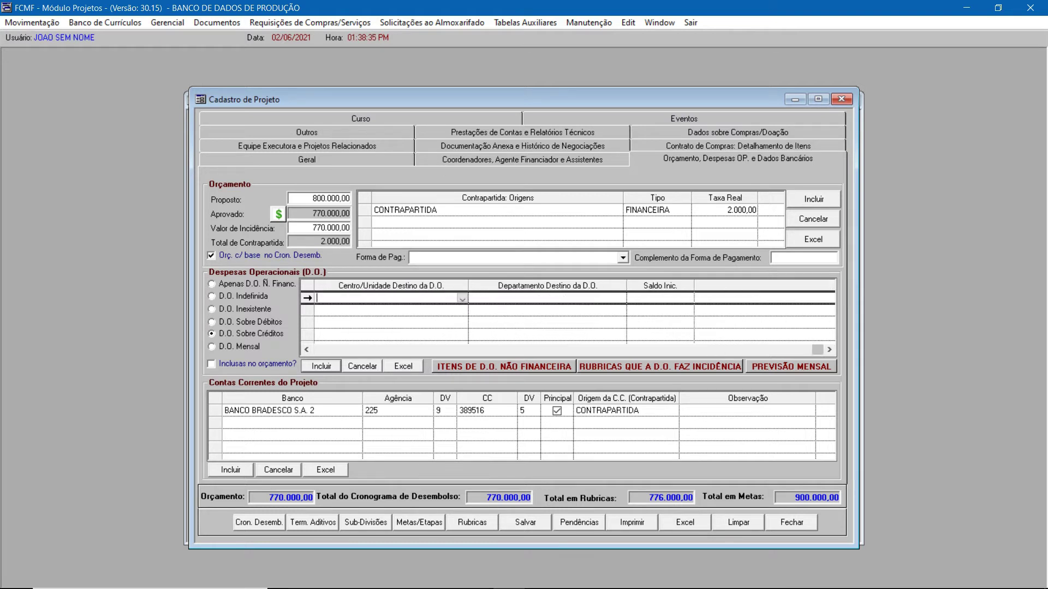
left_click(462, 298)
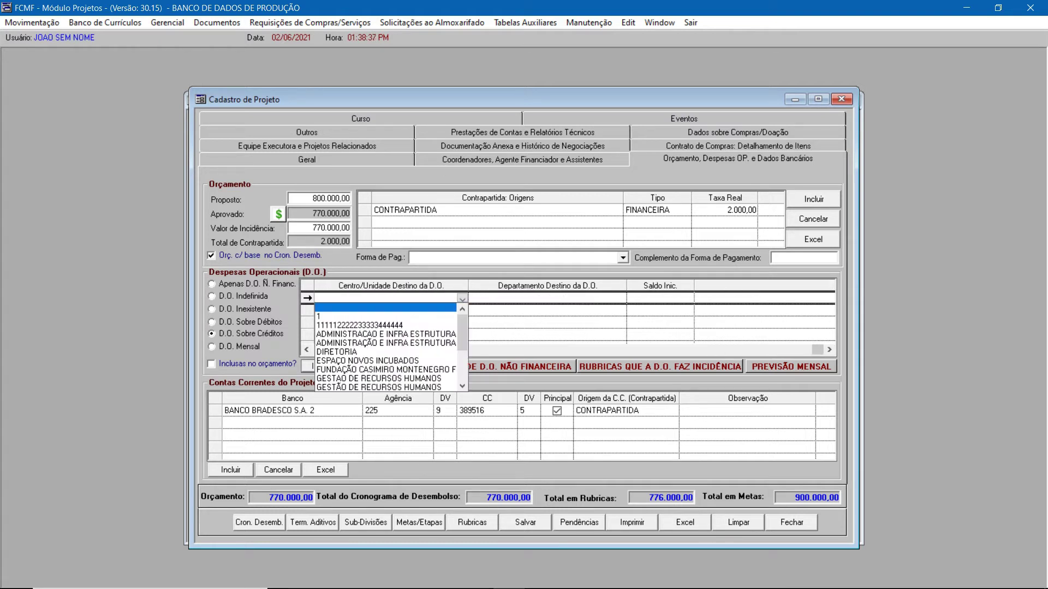
left_click(386, 334)
left_click(621, 298)
left_click(621, 299)
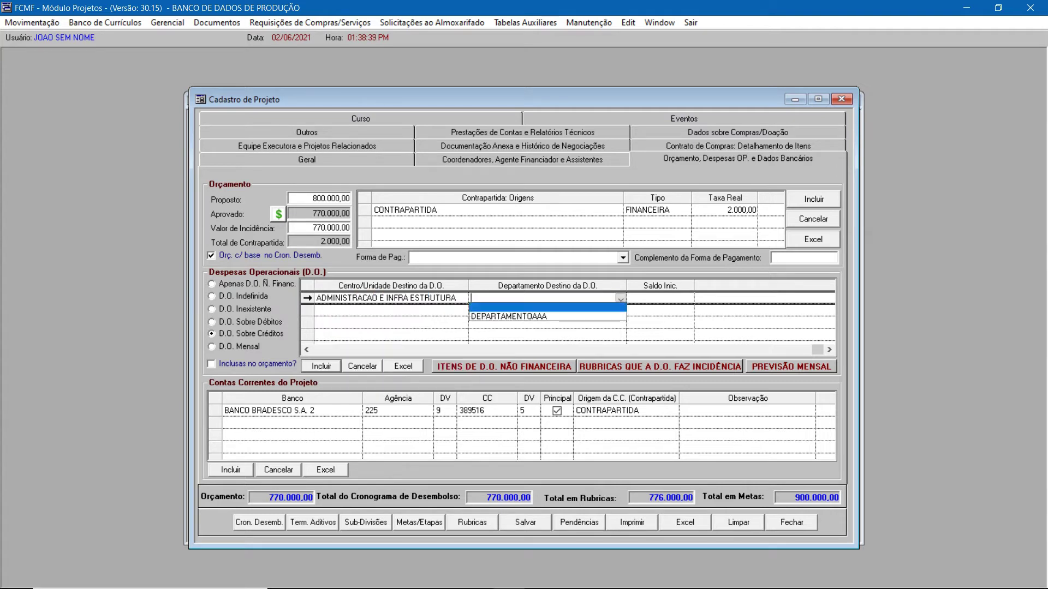
left_click(509, 318)
Step: Review all fields of the TAXA FINANCEIRA expense, from its description through Departamento Destino da D.O
left_click(306, 350)
left_click(306, 350)
left_click(306, 349)
left_click(306, 350)
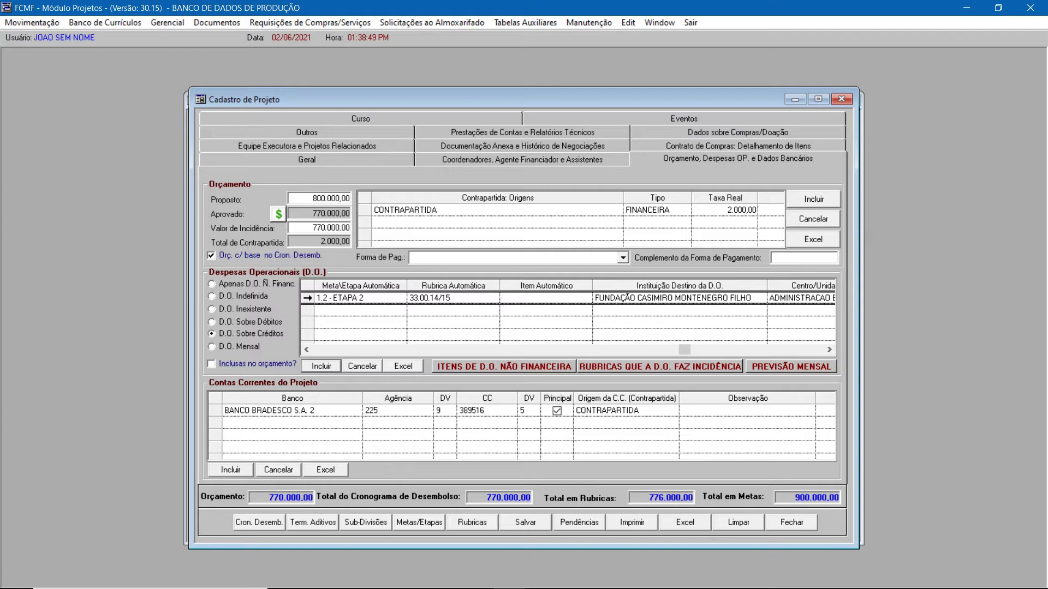
left_click_drag(685, 349, 318, 350)
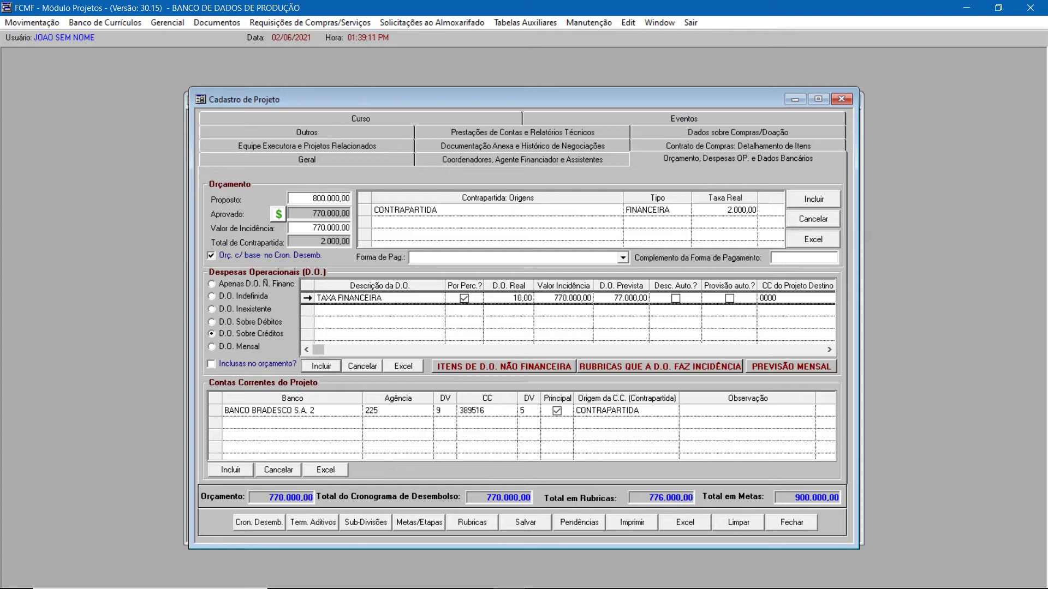
key("Tab")
key("Tab")
key("Tab")
key("Tab")
key("Tab")
key("Tab")
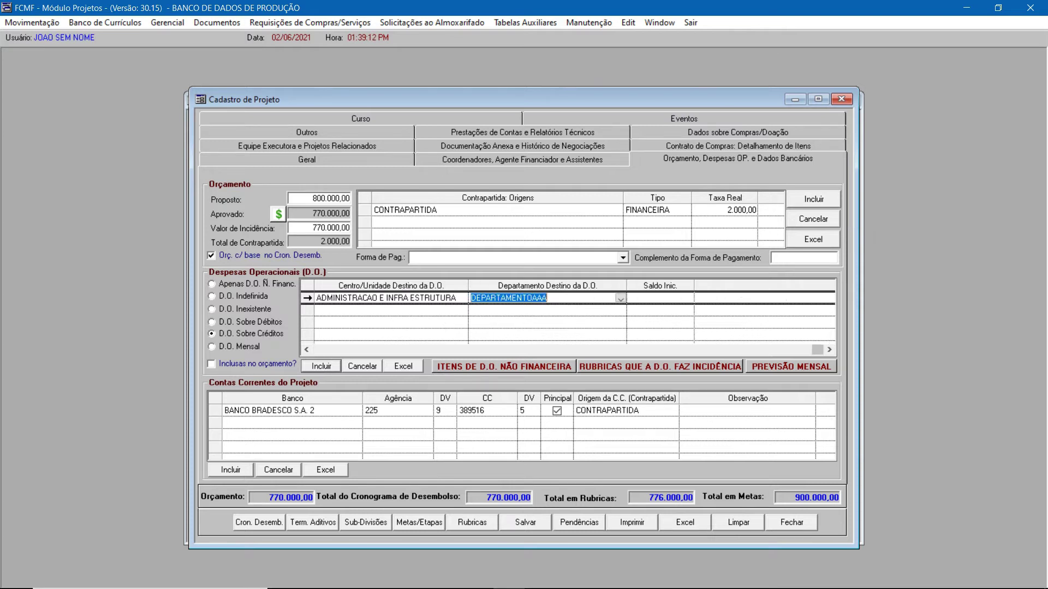
Step: Enable the Provisão auto. option of the TAXA FINANCEIRA expense
left_click(393, 350)
left_click(393, 349)
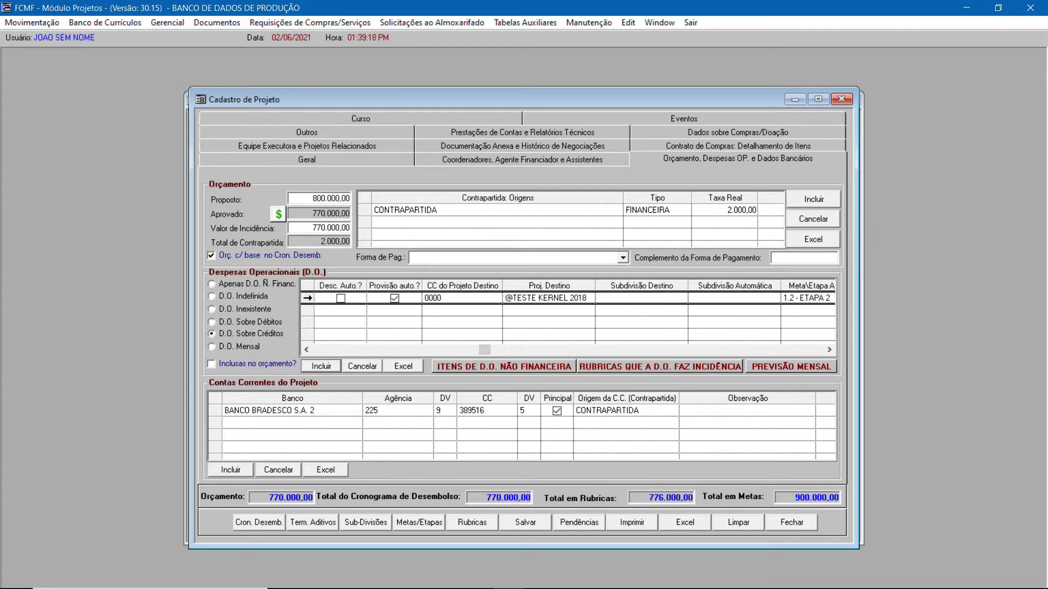
left_click(393, 350)
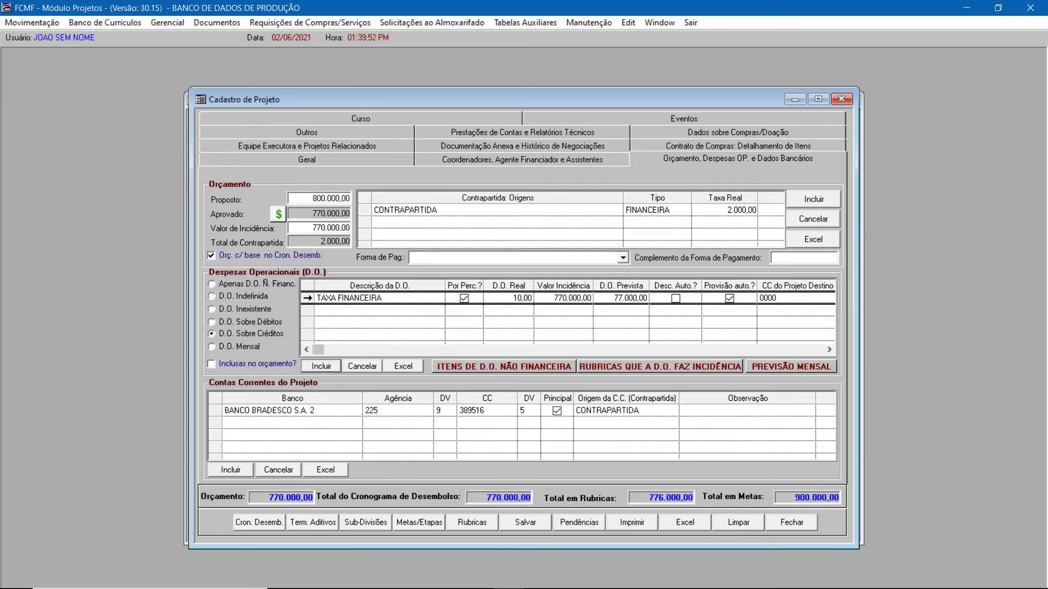
Step: Go to the Saldo Inic. field of the TAXA FINANCEIRA expense
left_click(775, 350)
left_click(775, 350)
left_click(775, 350)
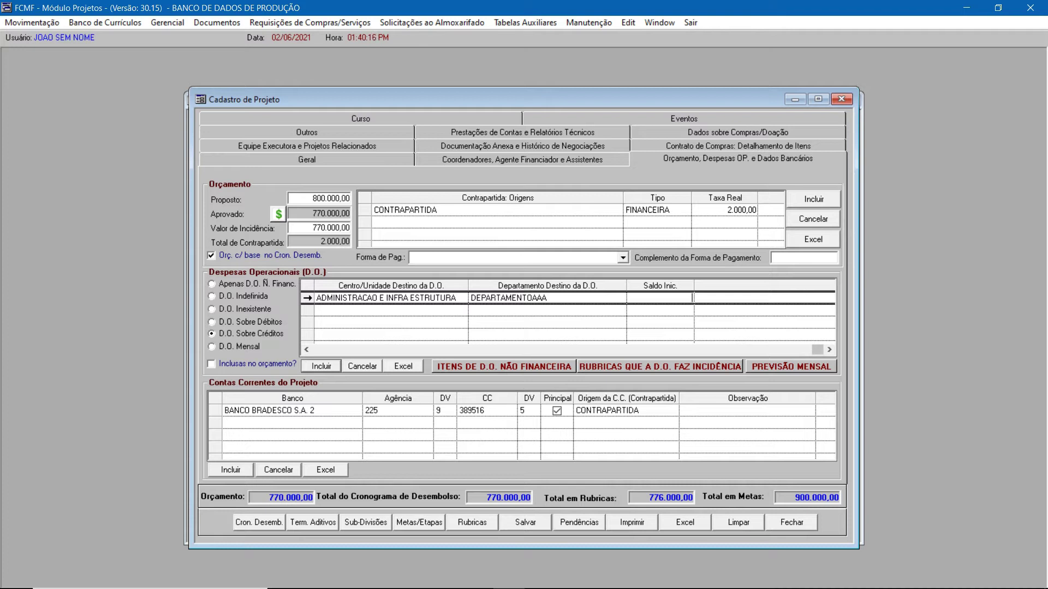
Step: Set the Saldo Inic. of the TAXA FINANCEIRA expense to 20.000,00
left_click_drag(818, 350, 318, 350)
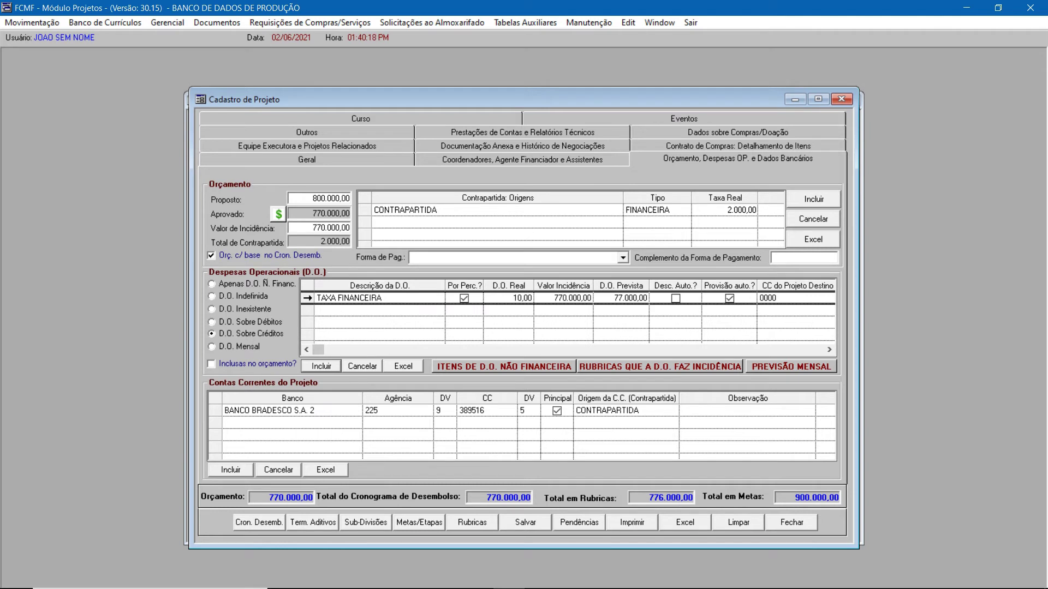
left_click(519, 298)
left_click(567, 299)
left_click_drag(319, 350, 817, 349)
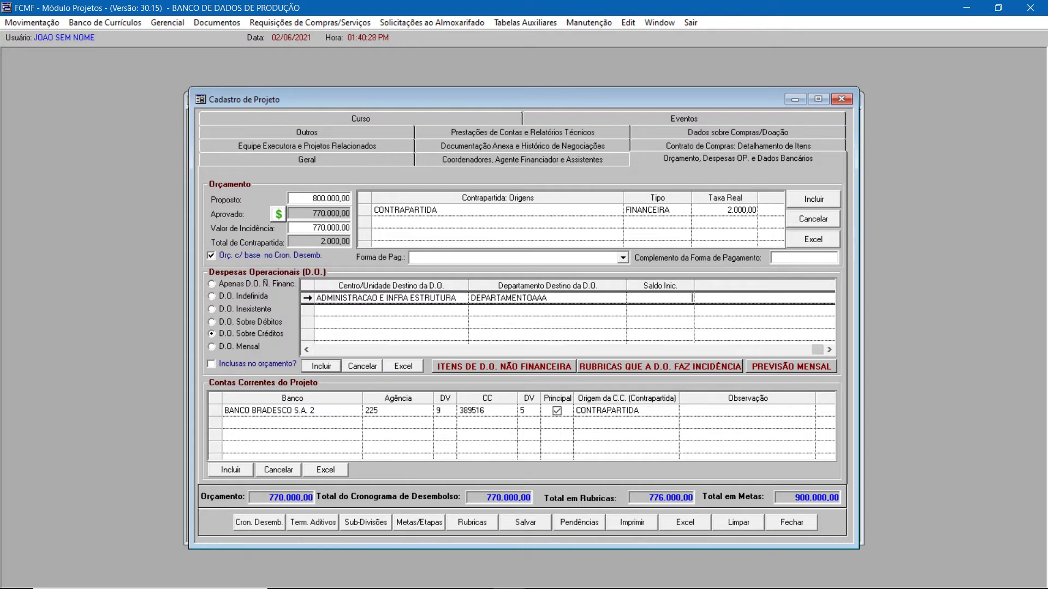
type("20.000")
key("Return")
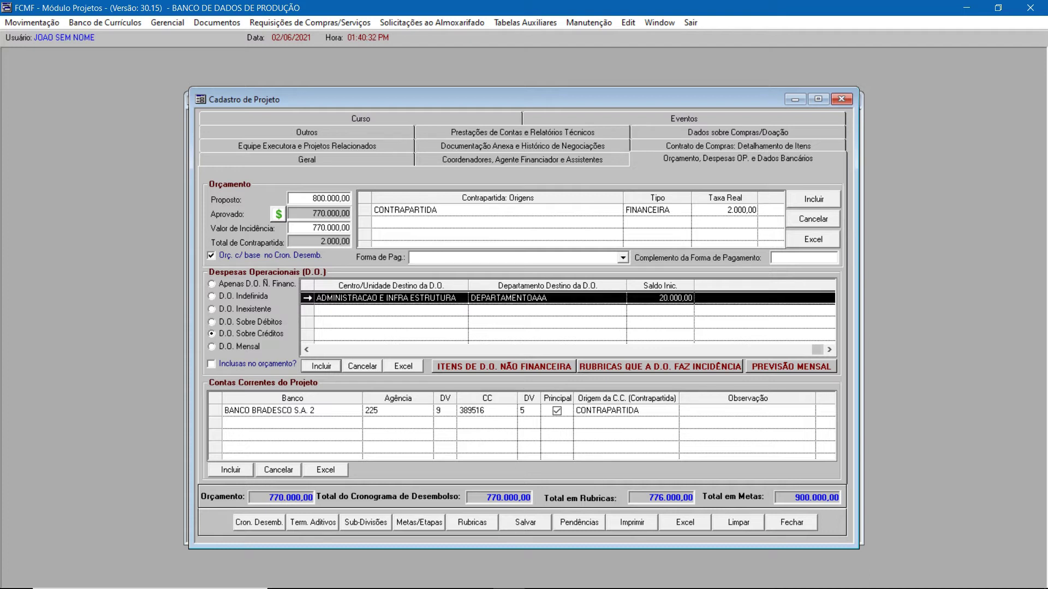
Step: Change the project's operational expense type to D.O. Mensal
left_click(393, 350)
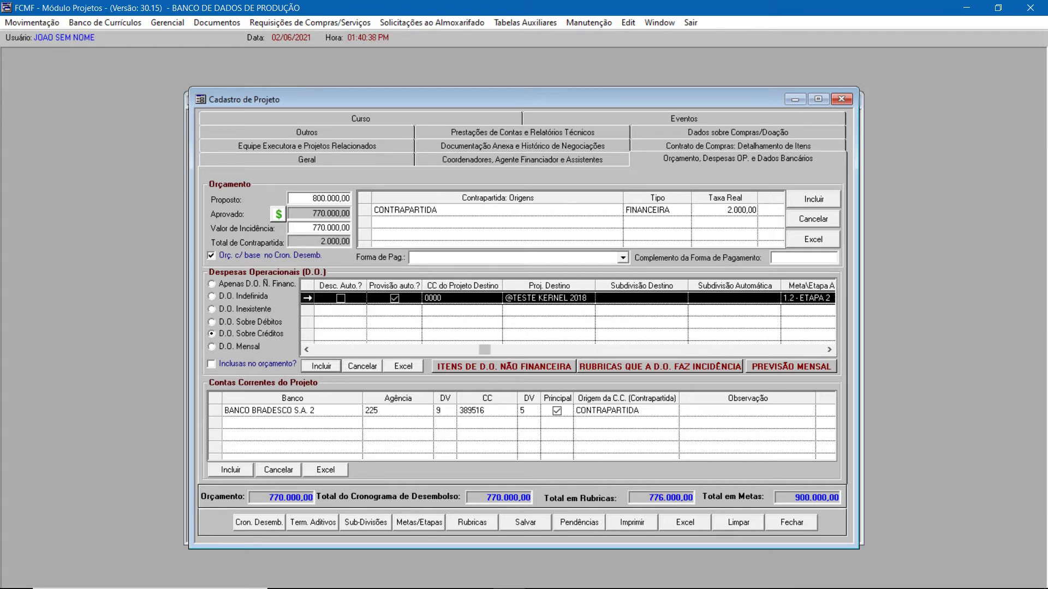
left_click(393, 350)
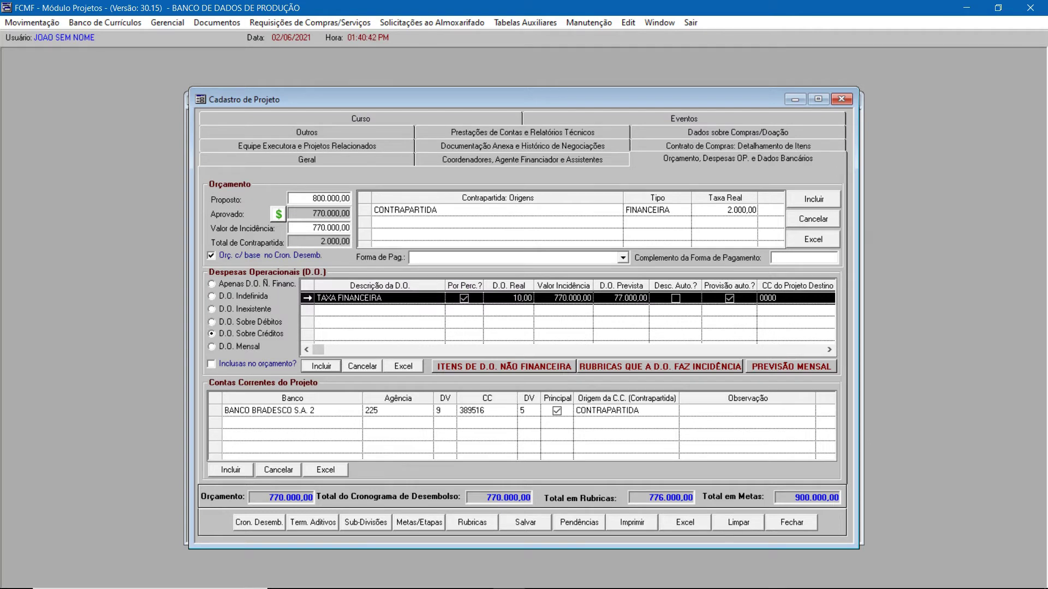
left_click(212, 322)
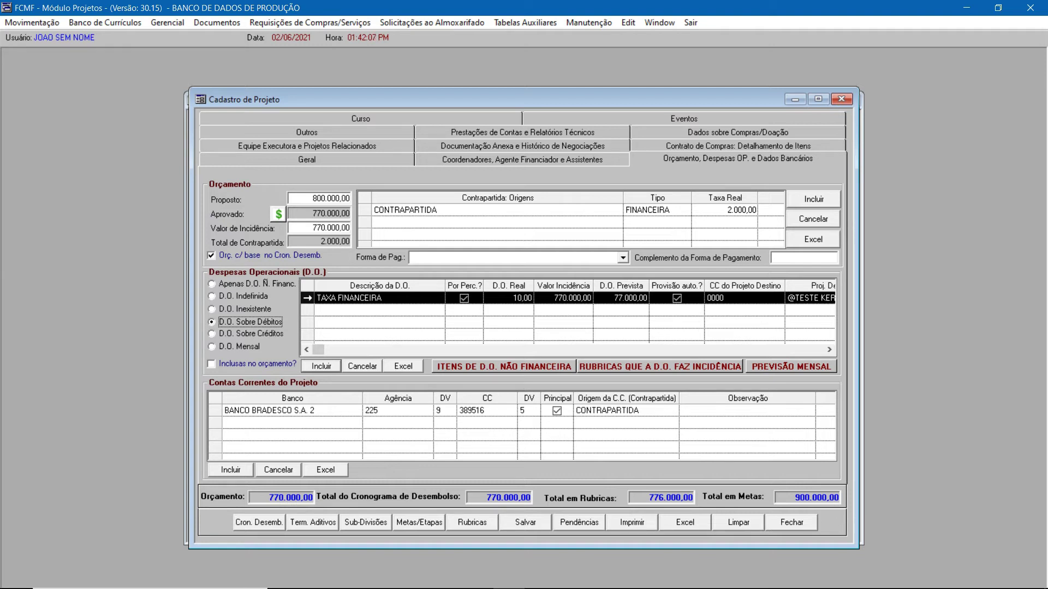
left_click(213, 347)
Step: Add a TAXA CENTRO operational expense with a D.O. Real of 5.000,00
left_click(322, 367)
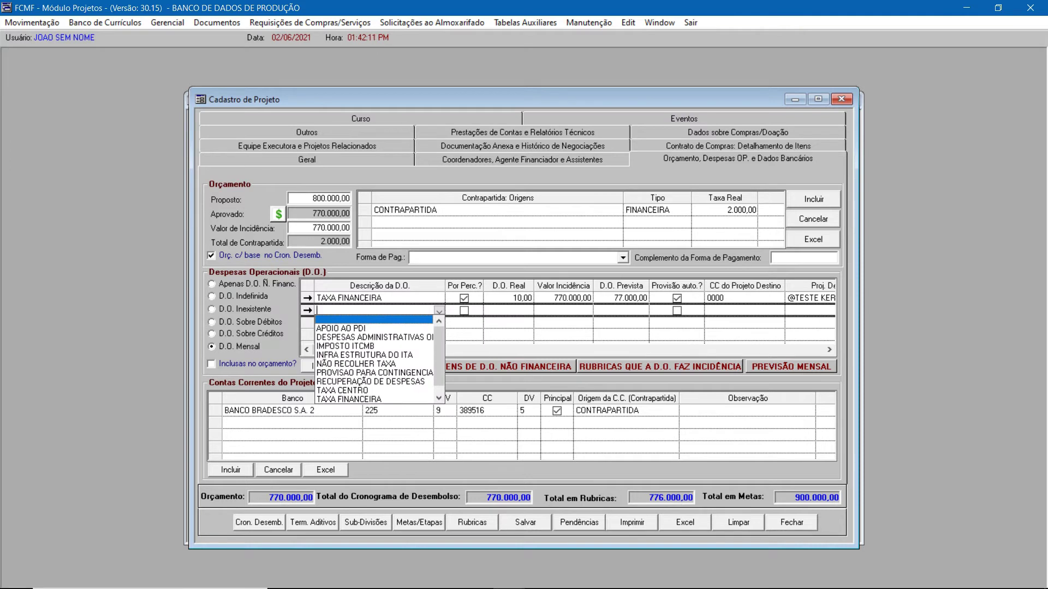
left_click(351, 390)
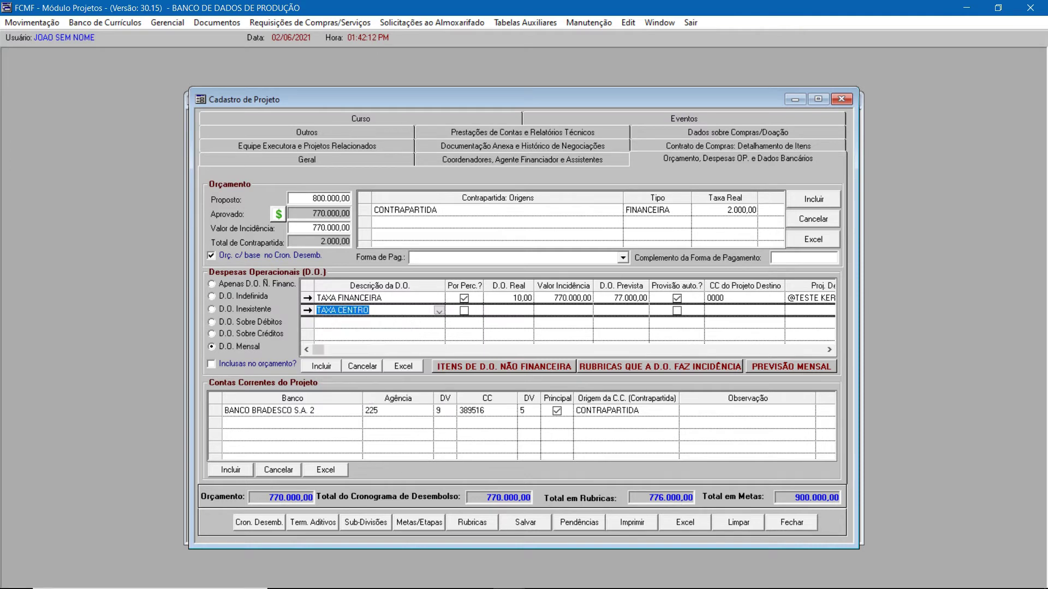
key("Tab")
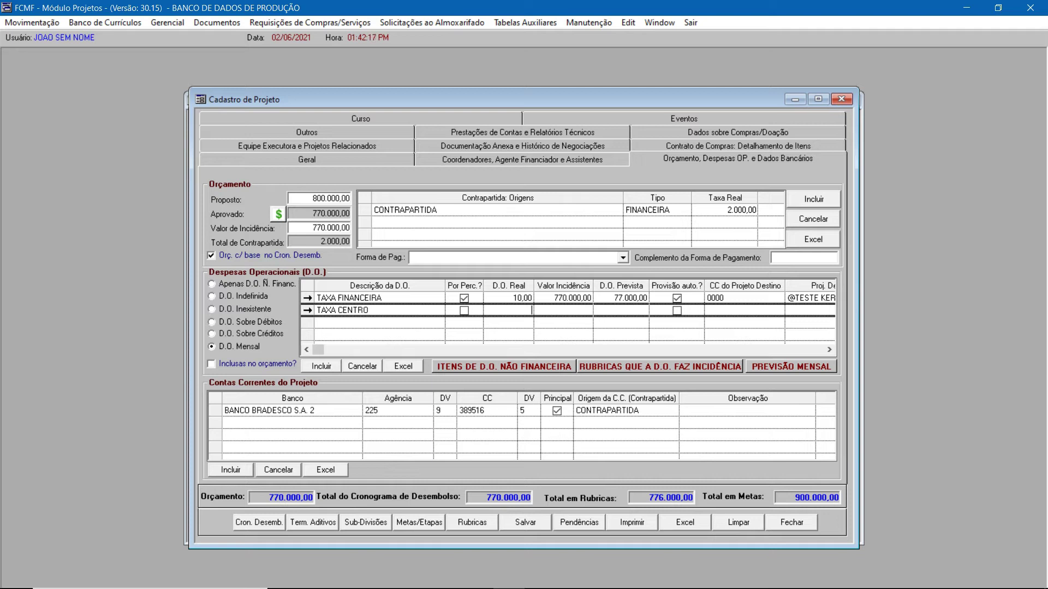
type("5000")
key("Tab")
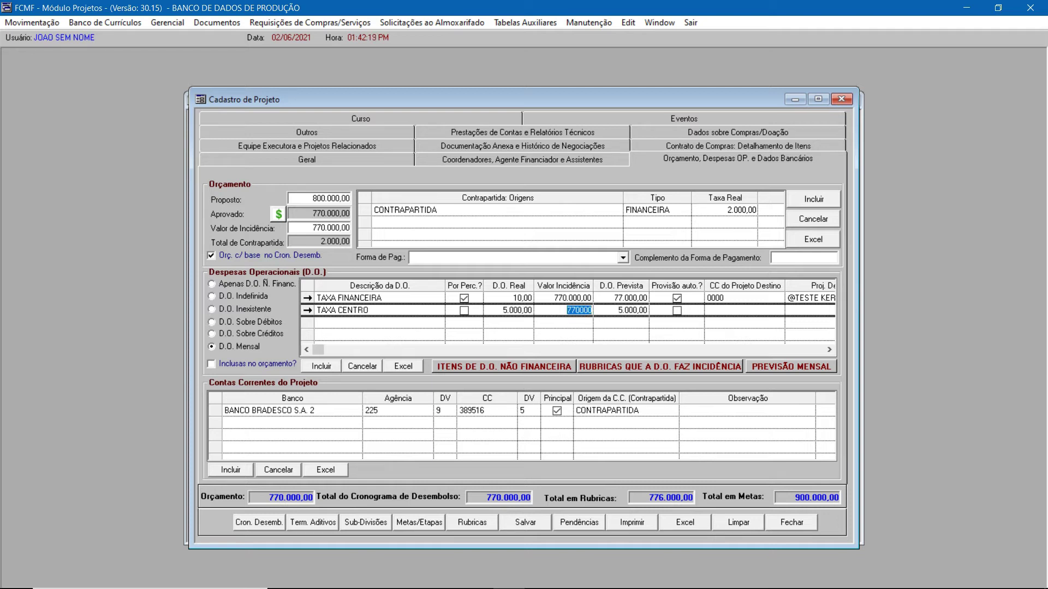
Step: Set the TAXA CENTRO expense's CC do Projeto Destino to 0000 and save the project
left_click(744, 311)
left_click(779, 311)
key("Return")
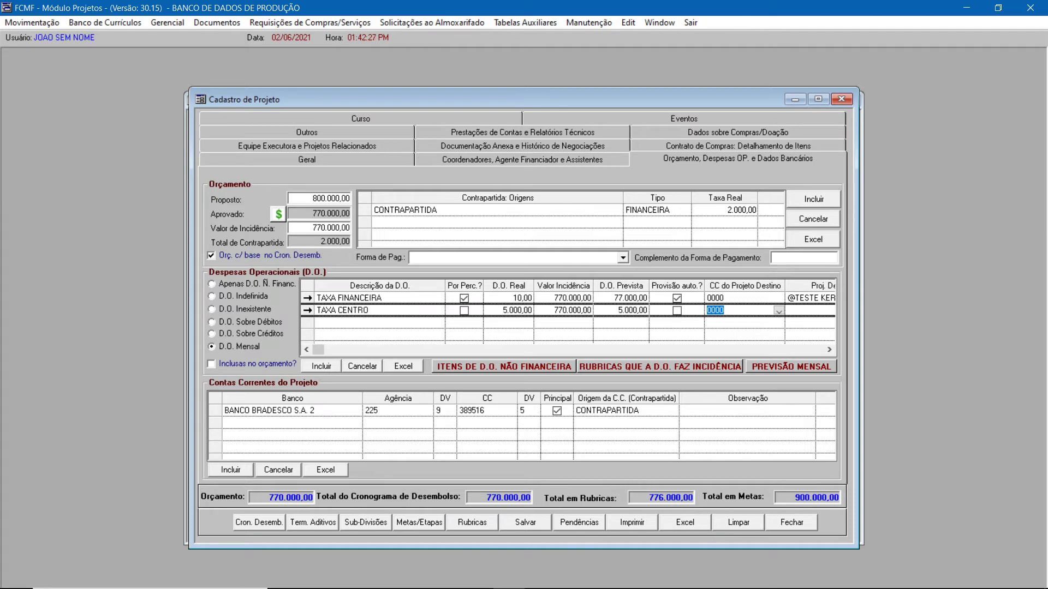
left_click(526, 522)
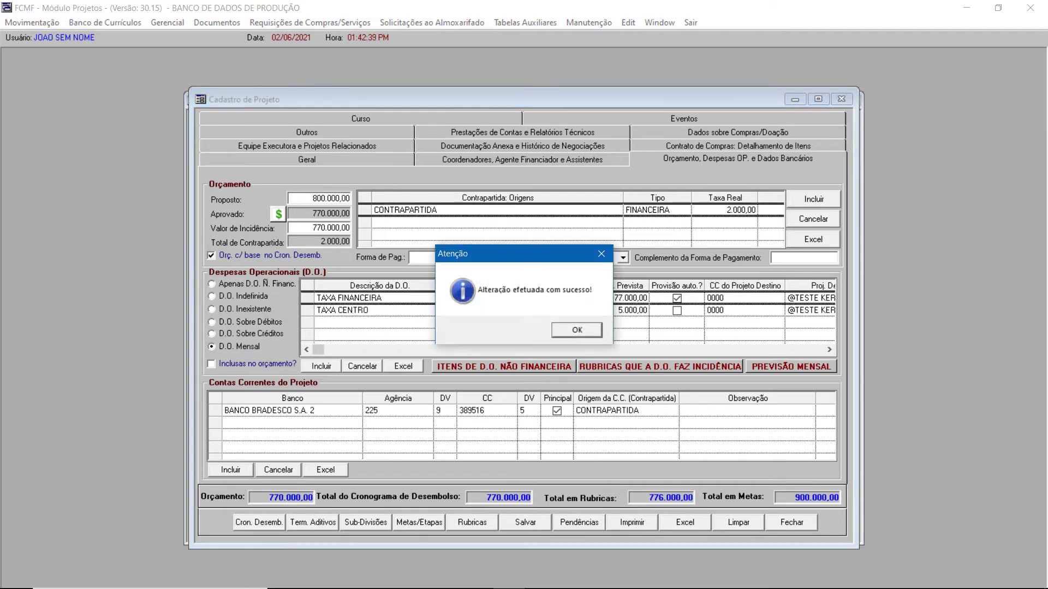
key("Return")
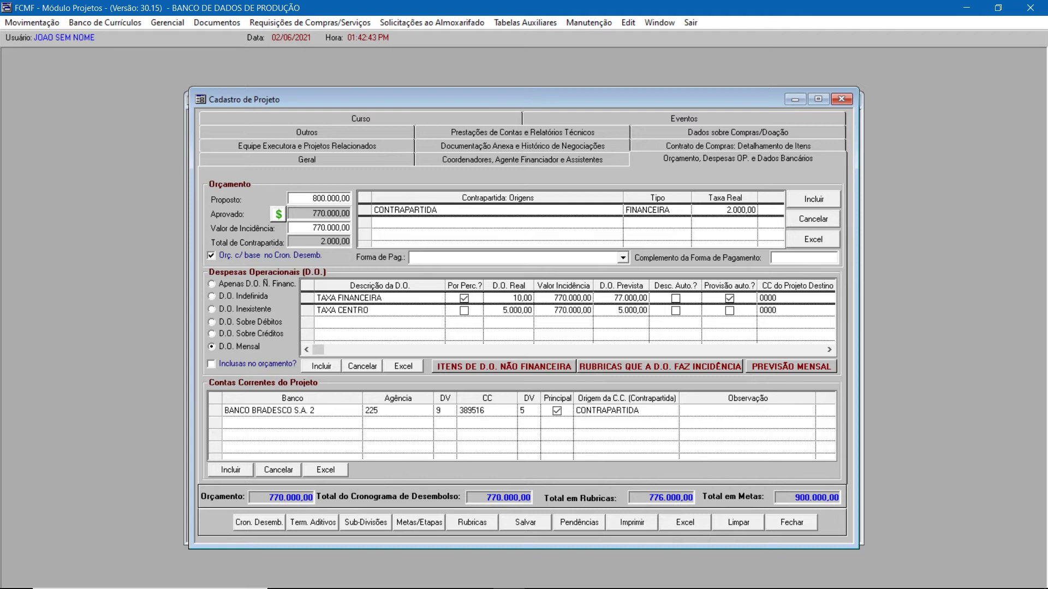
left_click(513, 311)
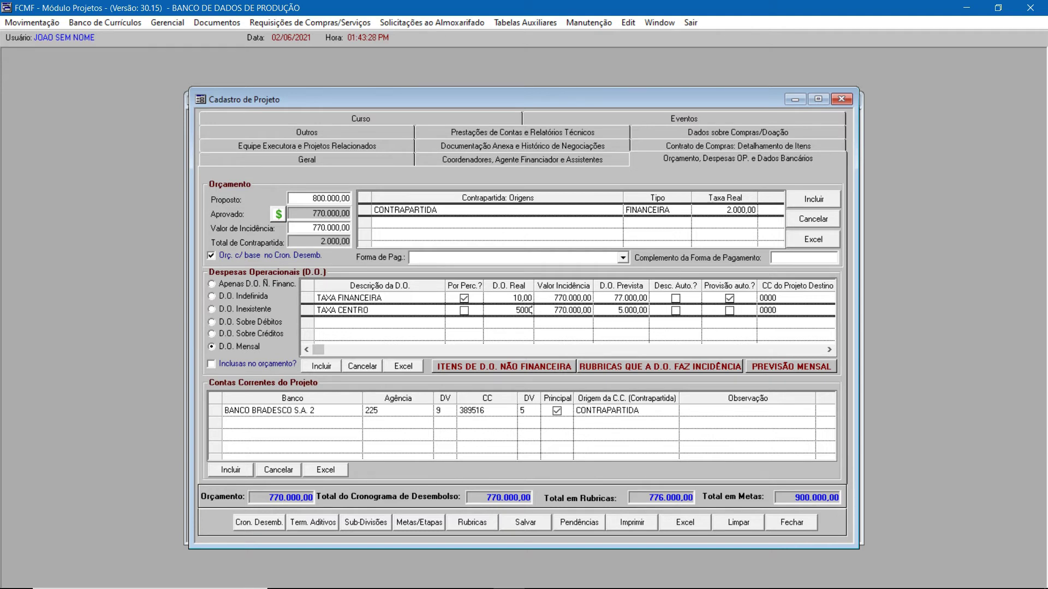
key("Tab")
left_click(307, 298)
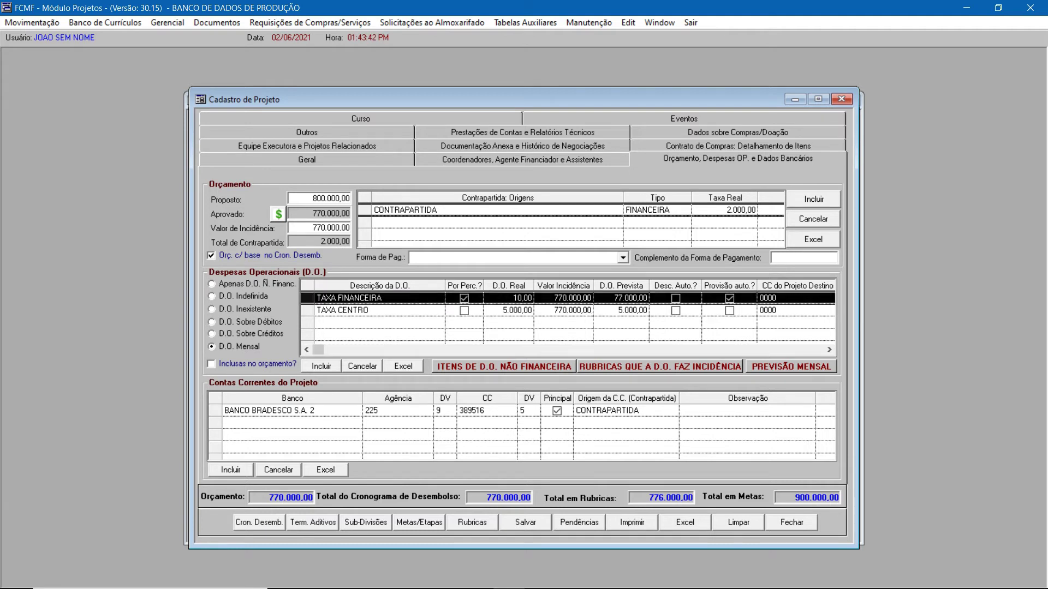
Step: Add a monthly forecast to the TAXA CENTRO expense, dated 01/07/2021 with a Valor Previsto of 2.500,00
left_click(307, 311)
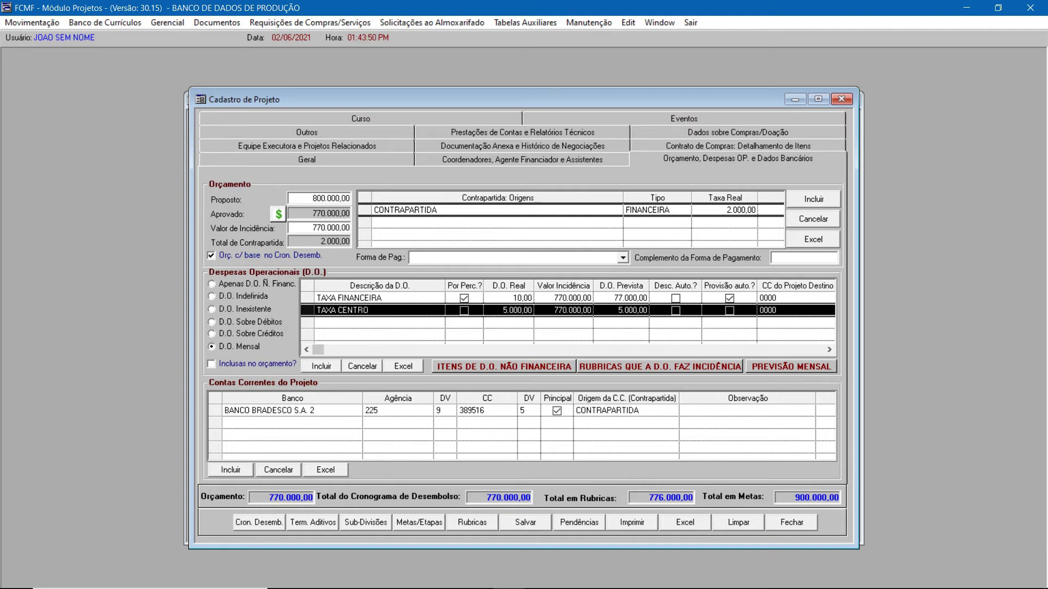
left_click(791, 367)
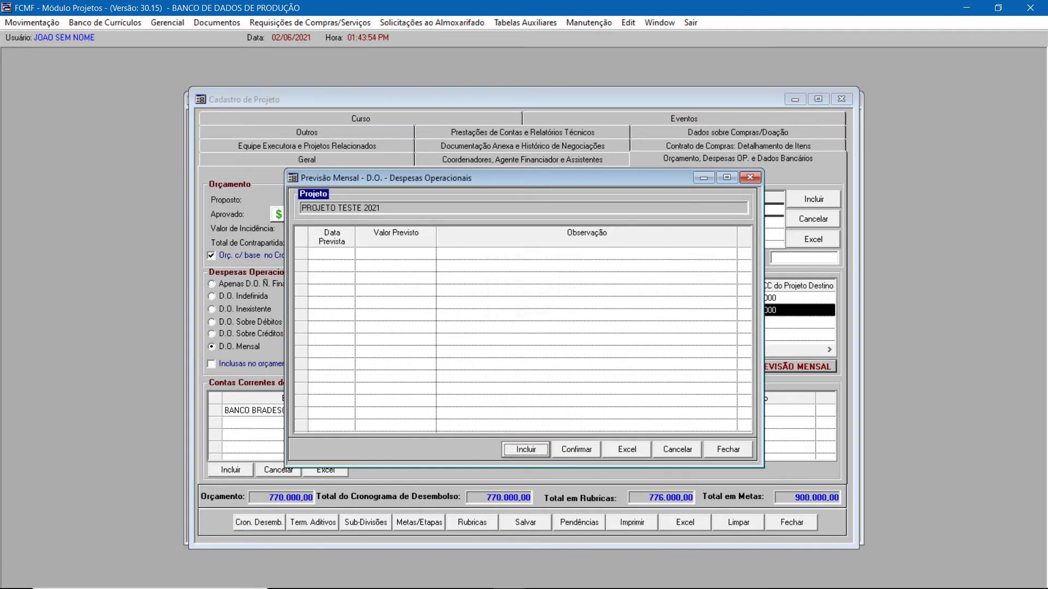
left_click(525, 450)
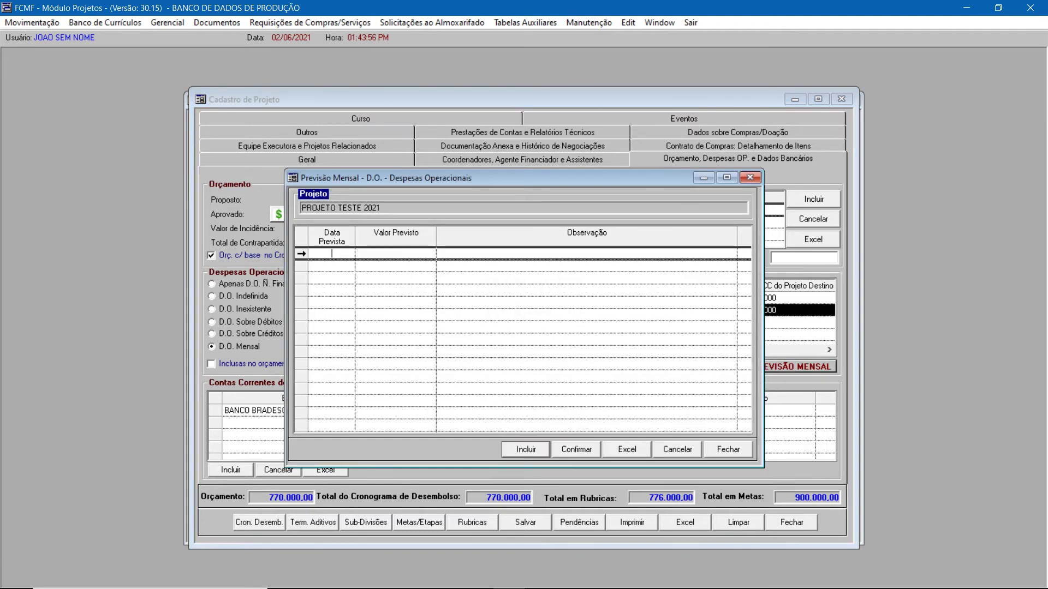
type("01/0")
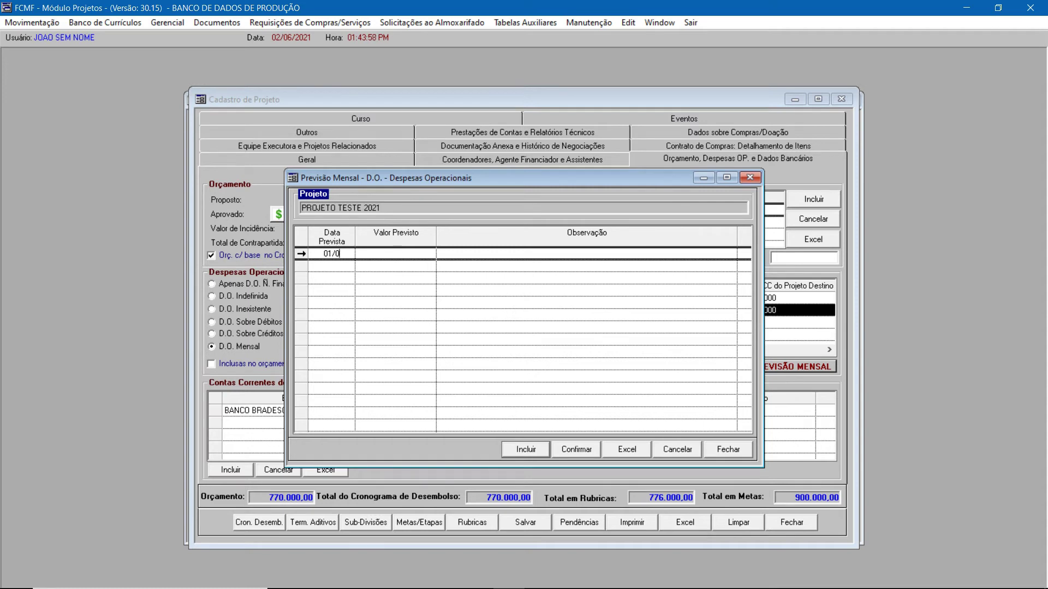
type("7/2021")
key("Tab")
type("2.500")
key("Tab")
Step: Add a second forecast dated 01/07/2022 with a Valor Previsto of 2.500,00, then confirm and close the Previsão Mensal
key("Return")
type("01")
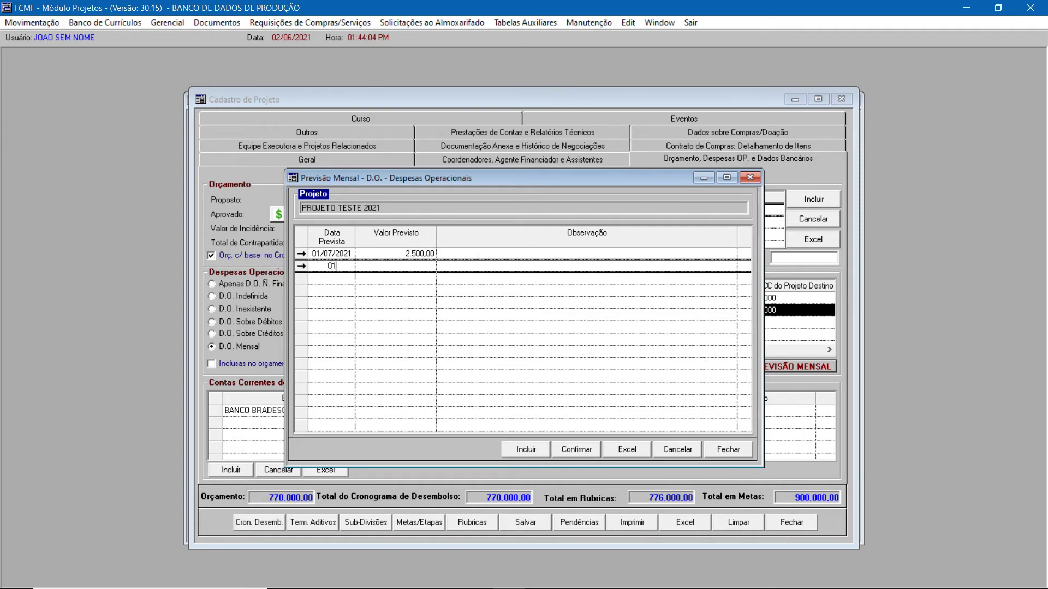
type("/07/2022")
key("Tab")
type("2500")
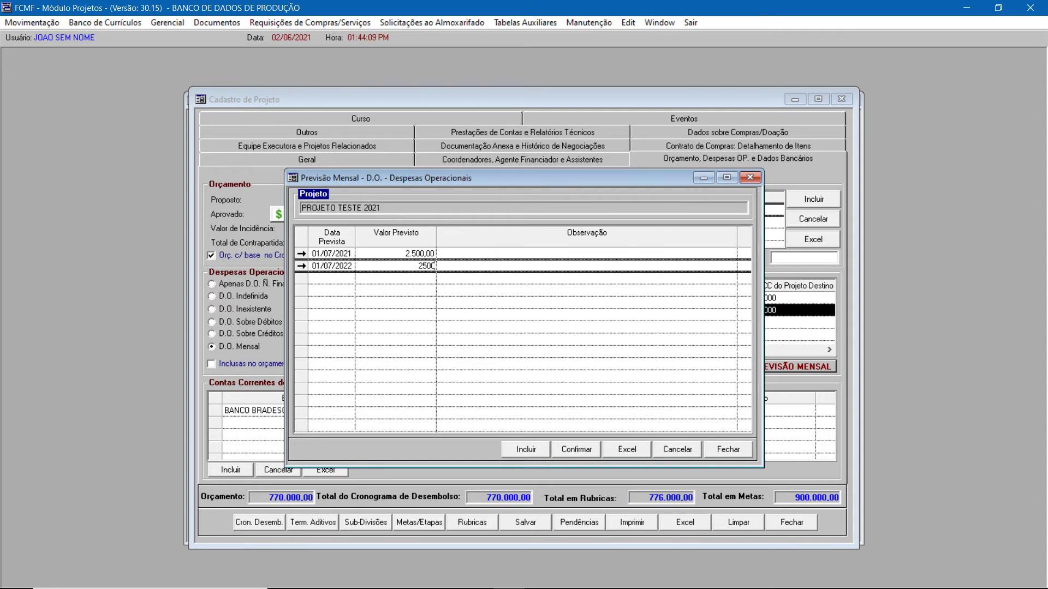
left_click(576, 450)
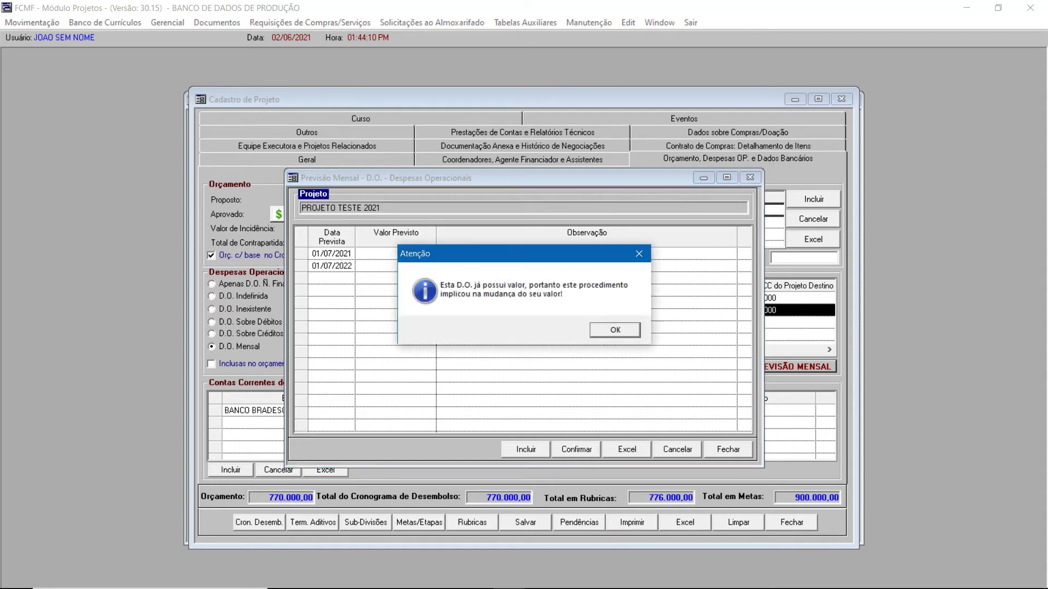
left_click(615, 331)
left_click(728, 449)
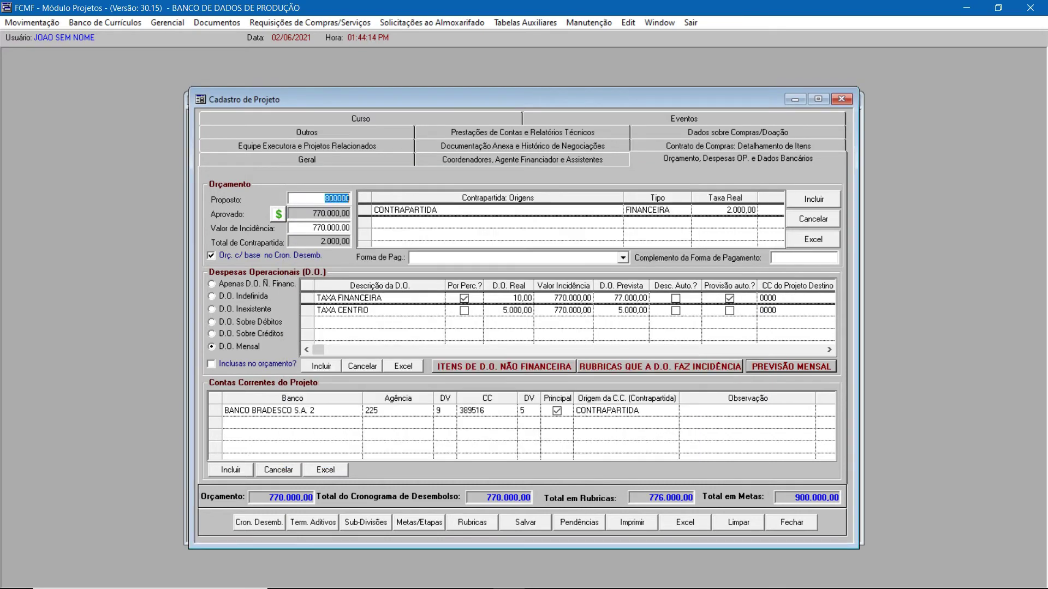
Step: Reopen the TAXA CENTRO expense's Previsão Mensal to check its planned dates and amounts, then close it
left_click(791, 366)
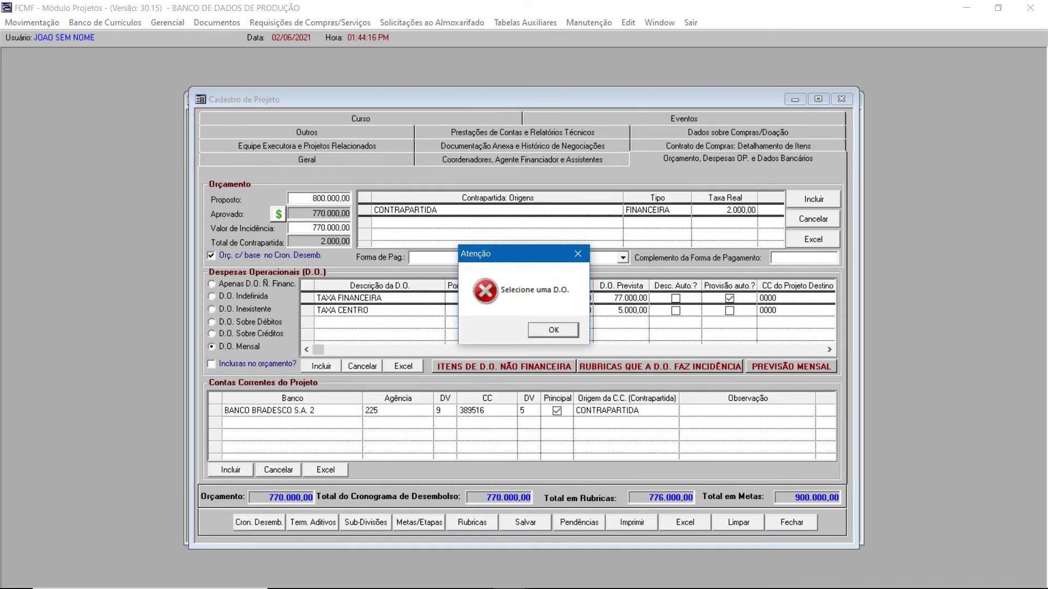
left_click(554, 330)
left_click(343, 311)
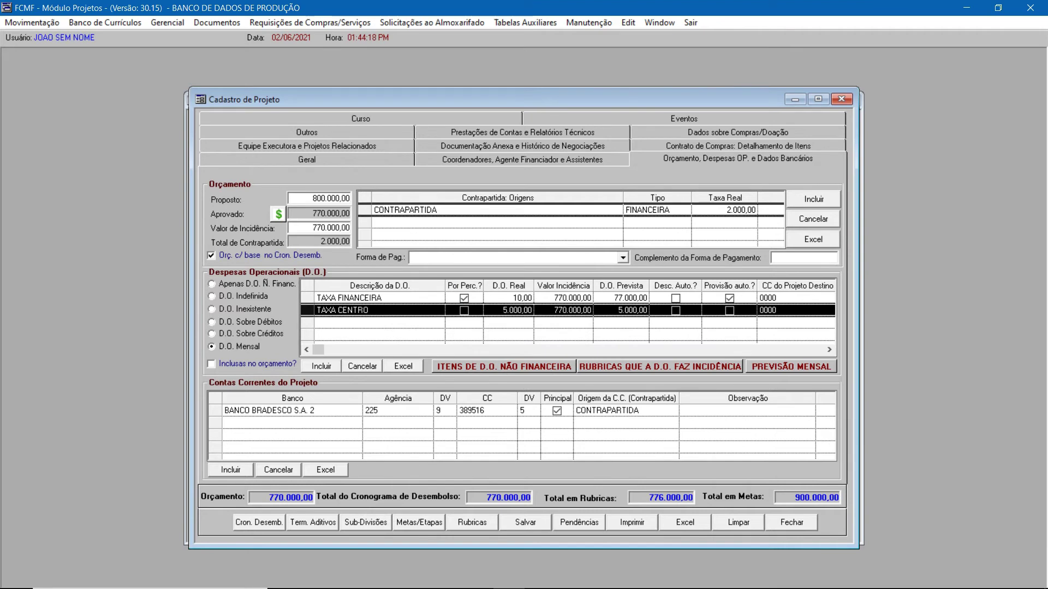
left_click(791, 366)
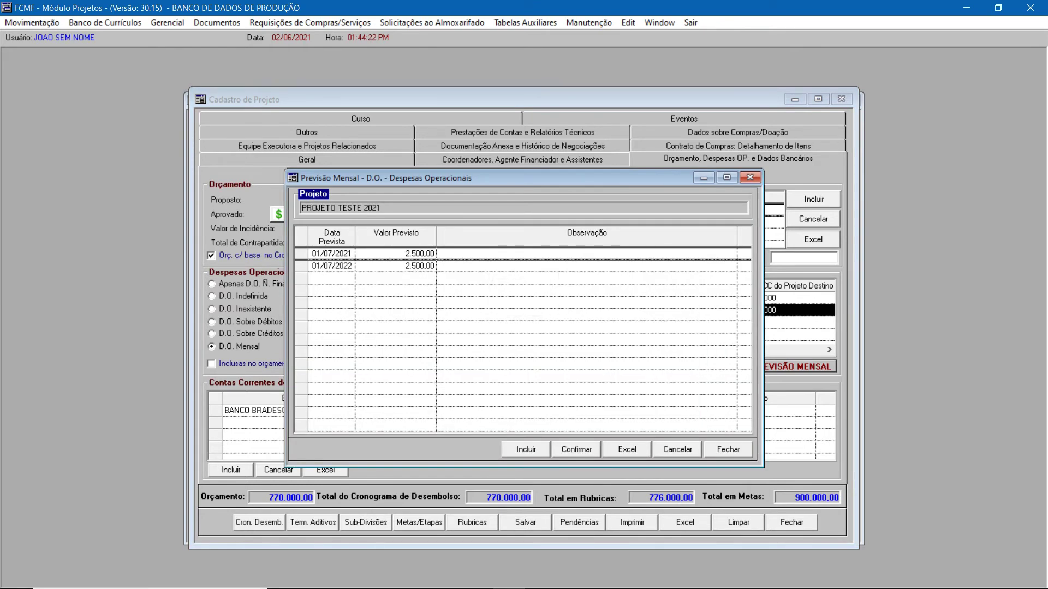
left_click_drag(382, 177, 600, 141)
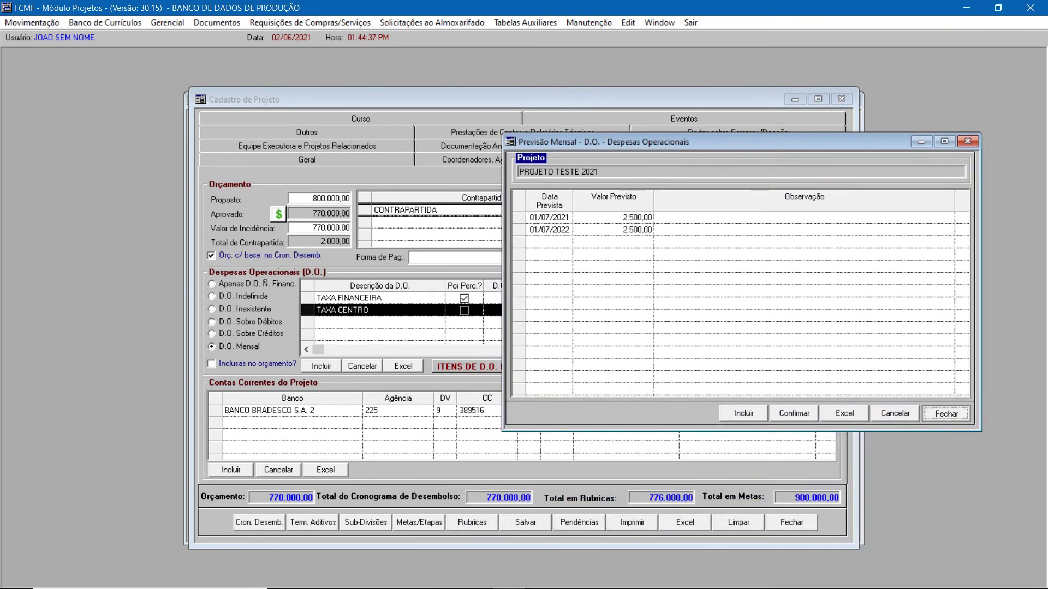
left_click(946, 414)
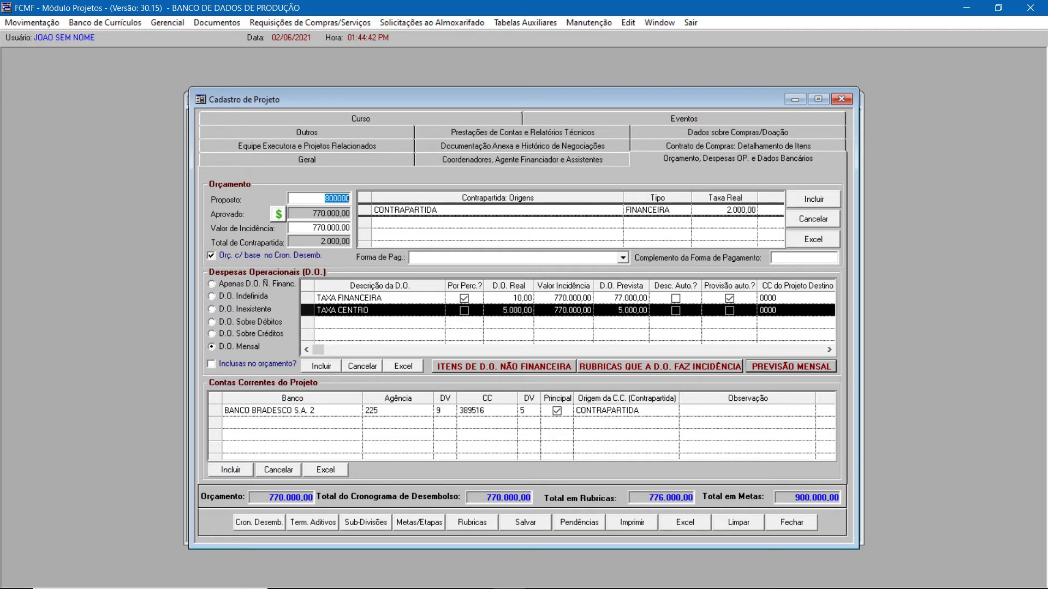
Step: Make the TAXA FINANCEIRA expense apply to the value of all rubricas in Incidência de Taxa
left_click(381, 299)
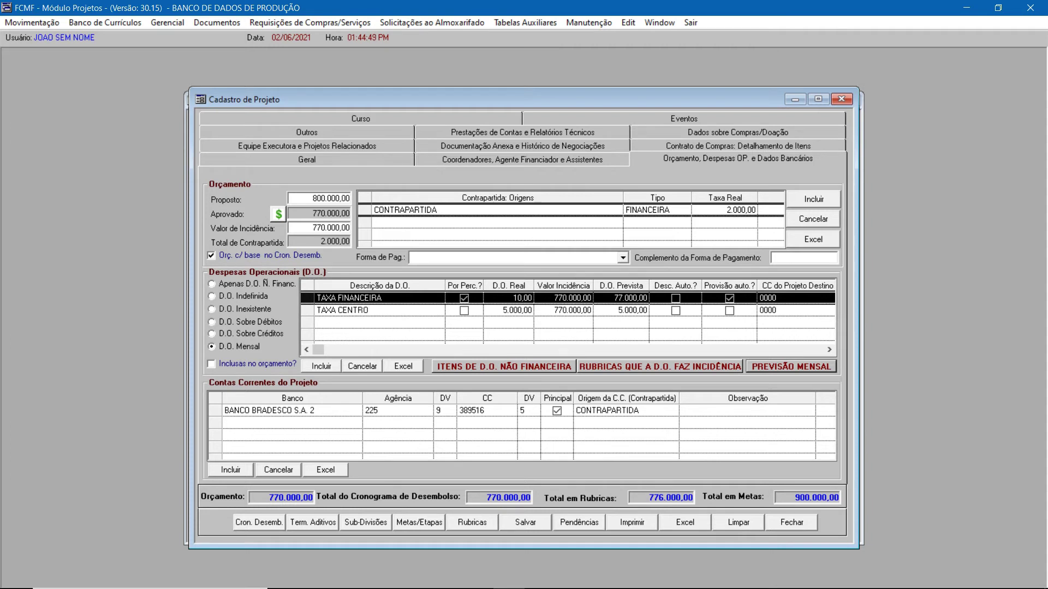
left_click(660, 367)
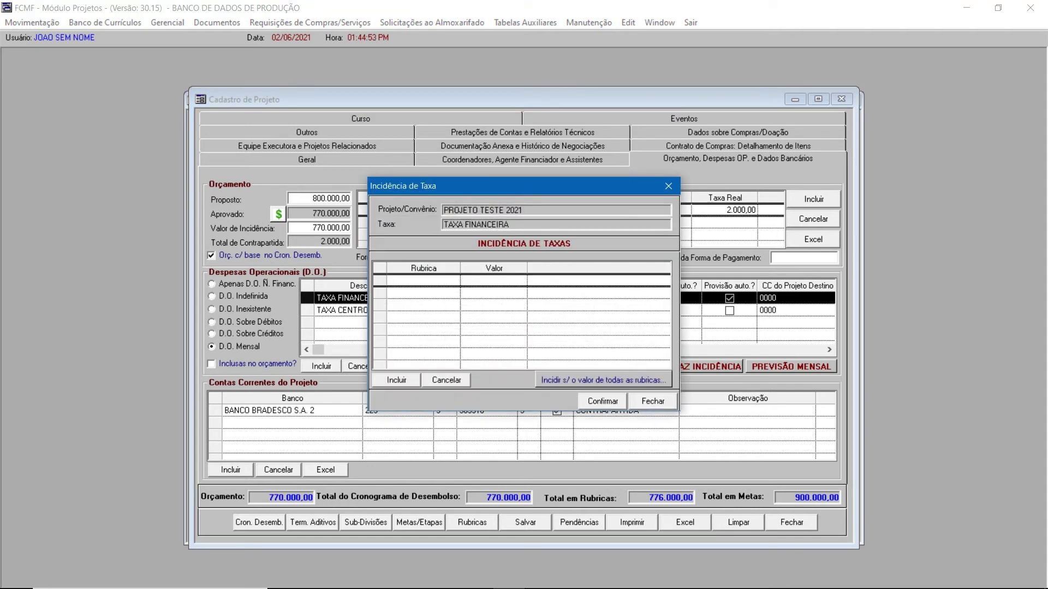
left_click_drag(524, 186, 626, 227)
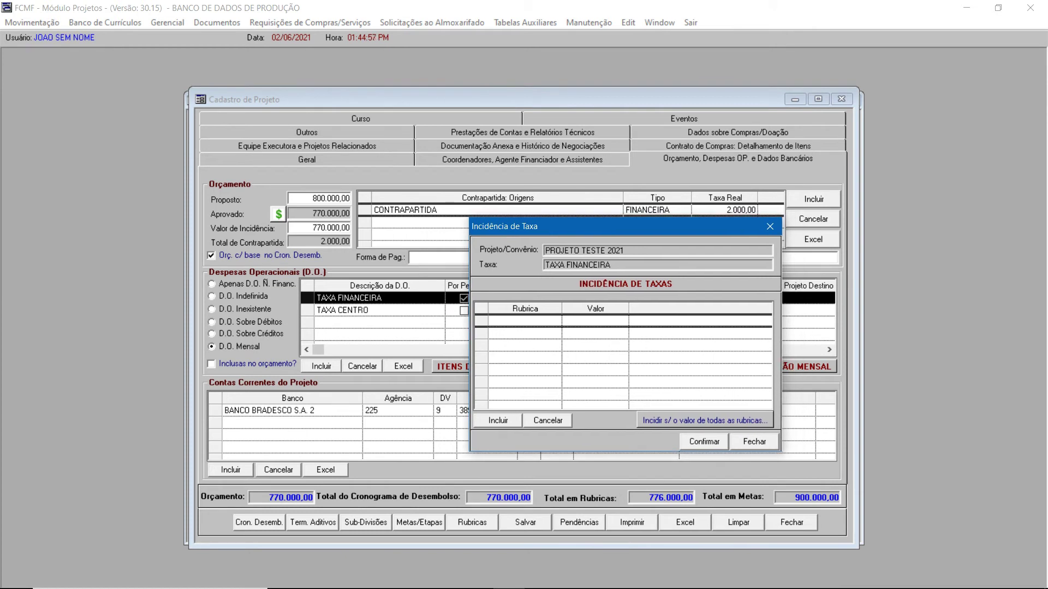
left_click(705, 421)
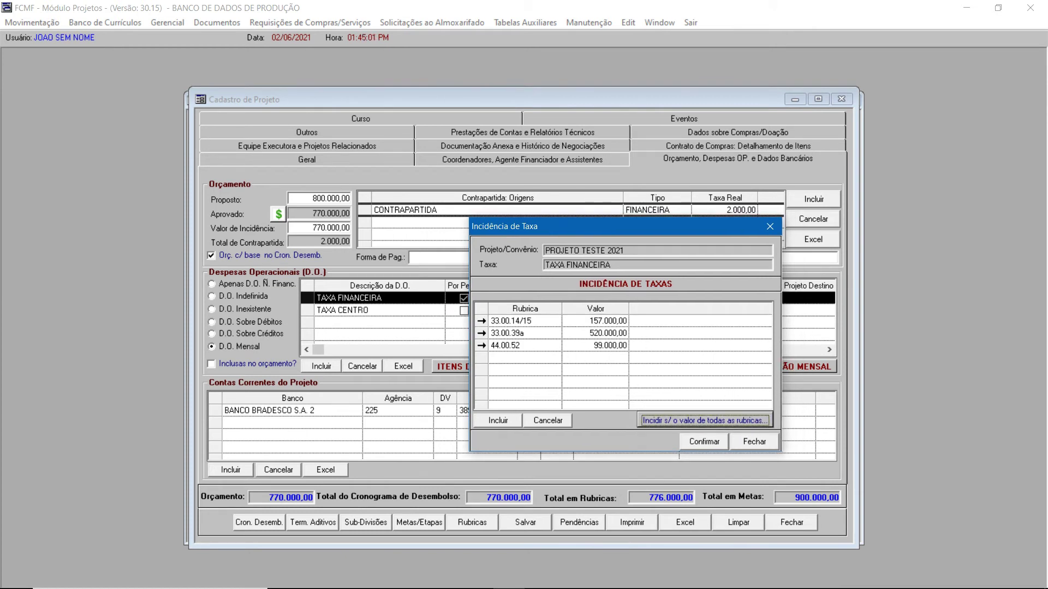
Step: Remove the rubricas 33.00.39a and 44.00.52 from the TAXA FINANCEIRA incidence and confirm the change
left_click_drag(625, 227, 245, 323)
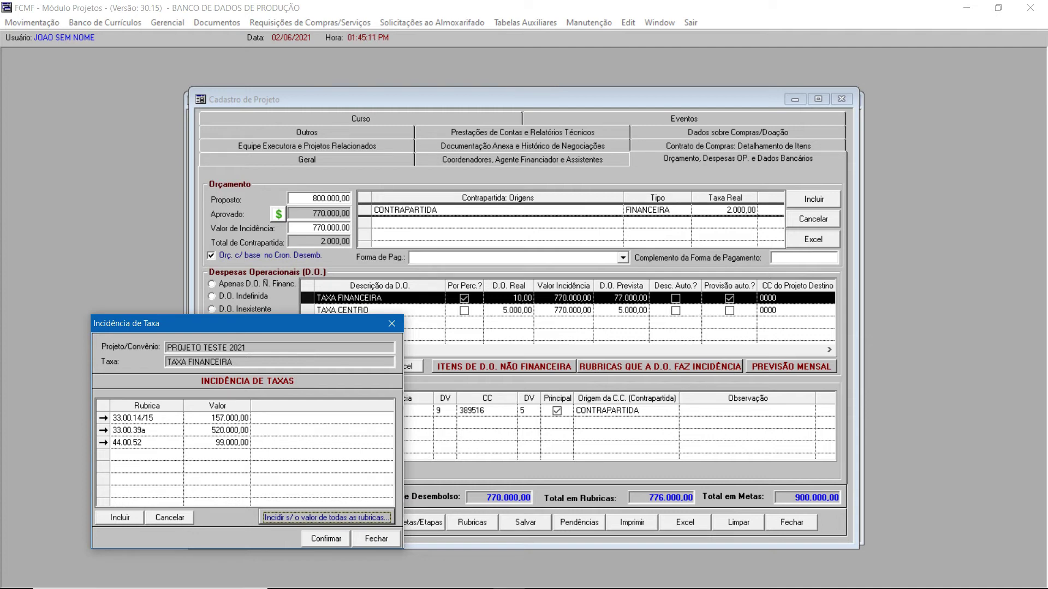
double_click(146, 431)
double_click(146, 443)
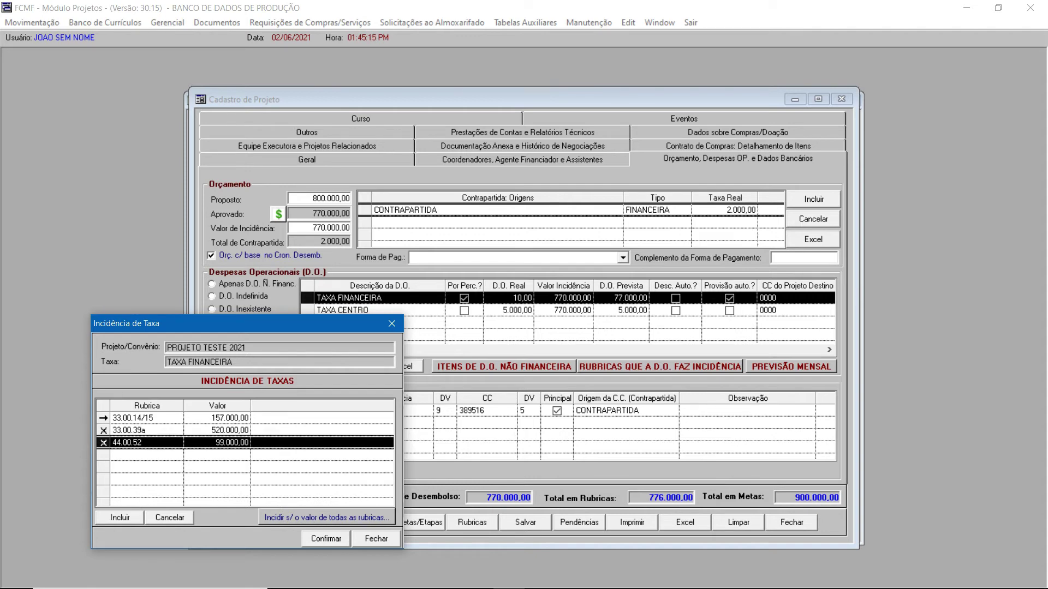
left_click(326, 540)
left_click(308, 468)
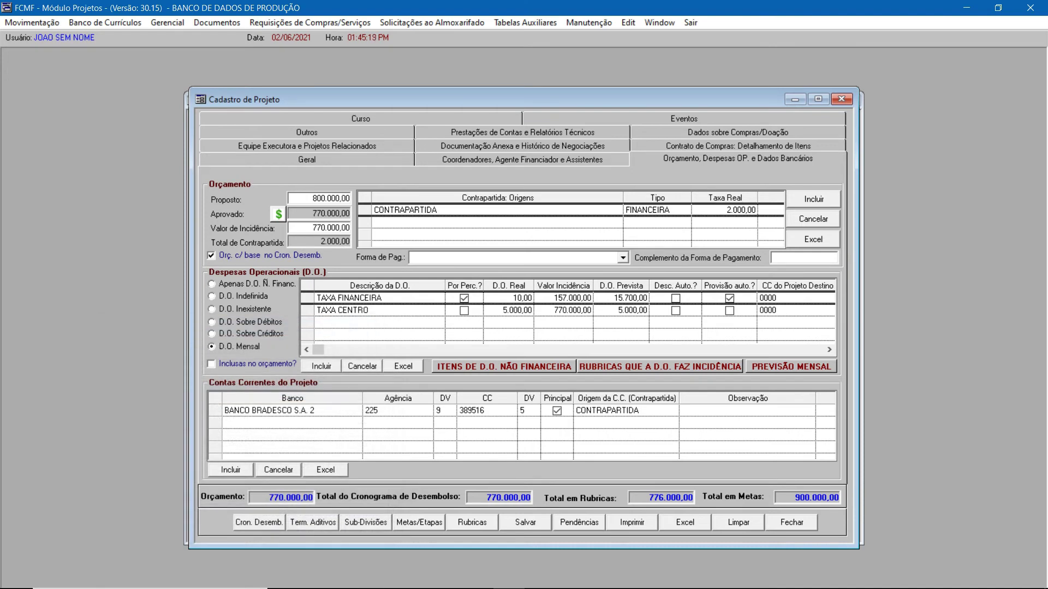
Step: Review the rubrica and value that the TAXA FINANCEIRA expense applies to in Incidência de Taxa, then close it
left_click(349, 299)
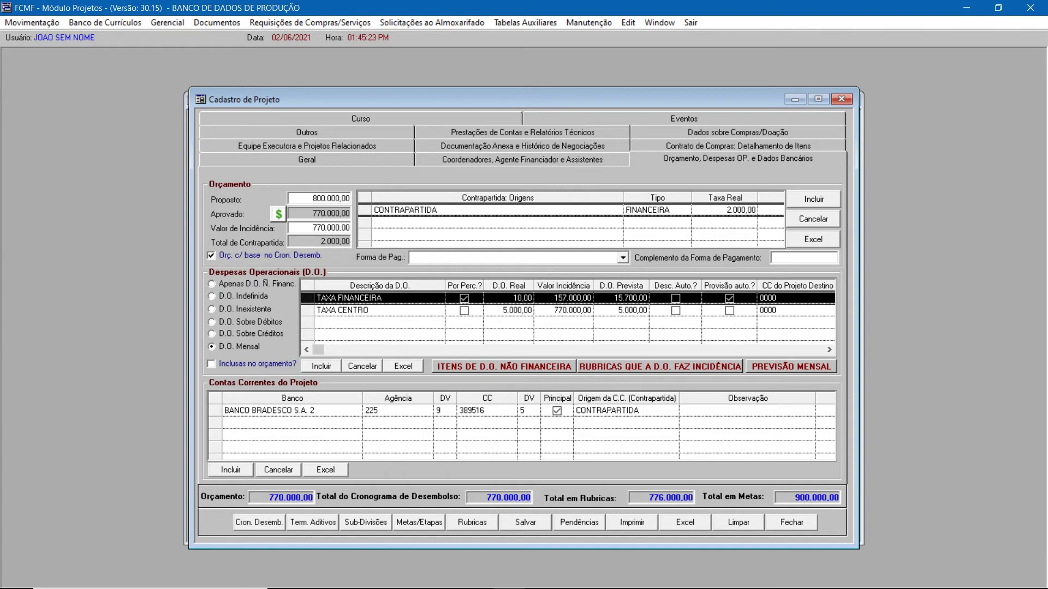
left_click(660, 367)
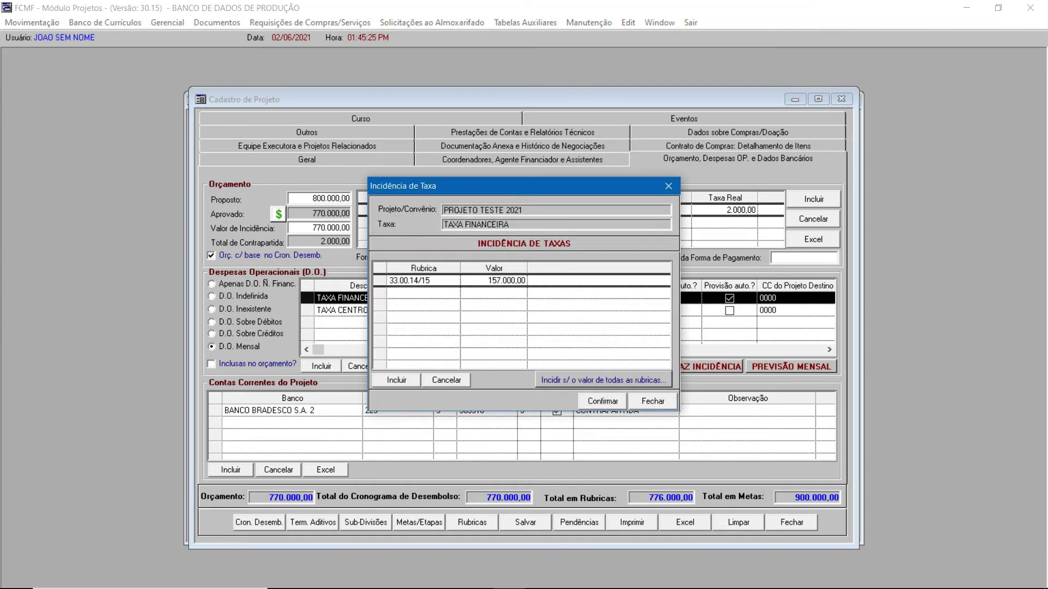
left_click_drag(524, 186, 801, 317)
left_click(701, 412)
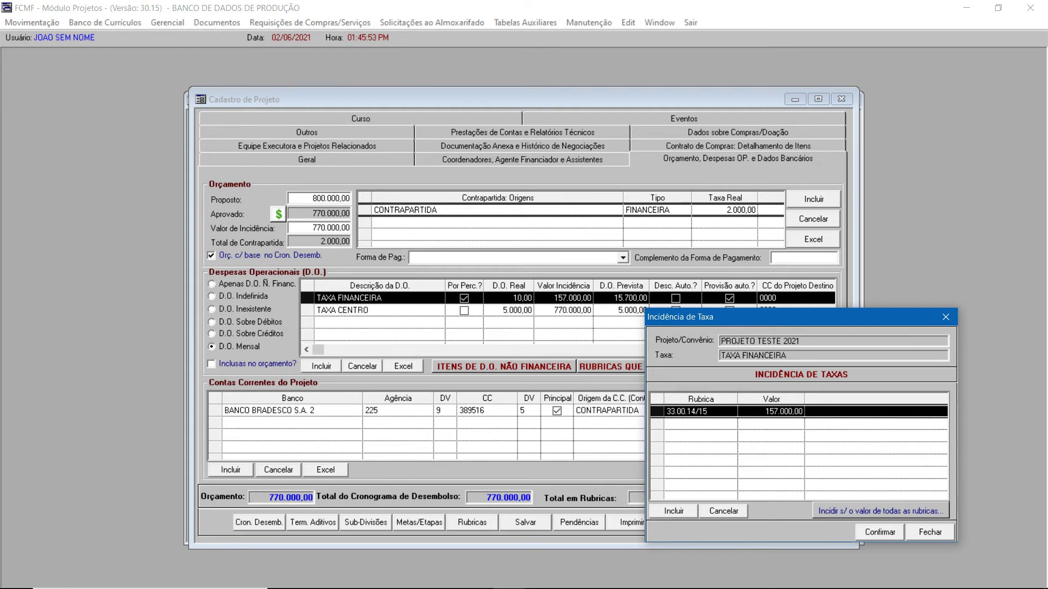
left_click(930, 532)
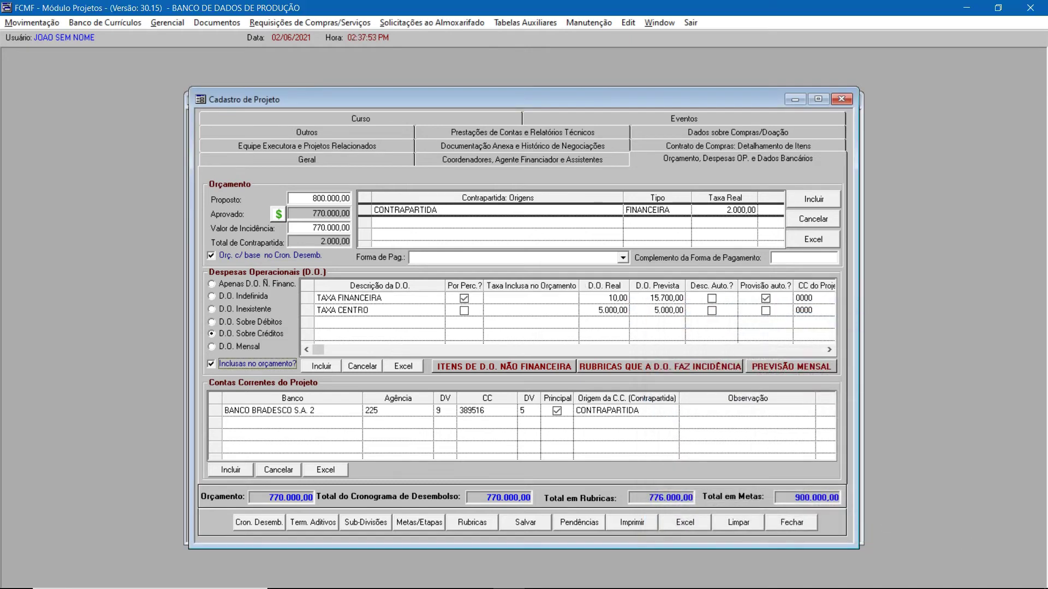
Step: Turn off Inclusas no orçamento for the operational expenses and bring up the Notepad budget note, moved clear of its original spot
left_click(211, 364)
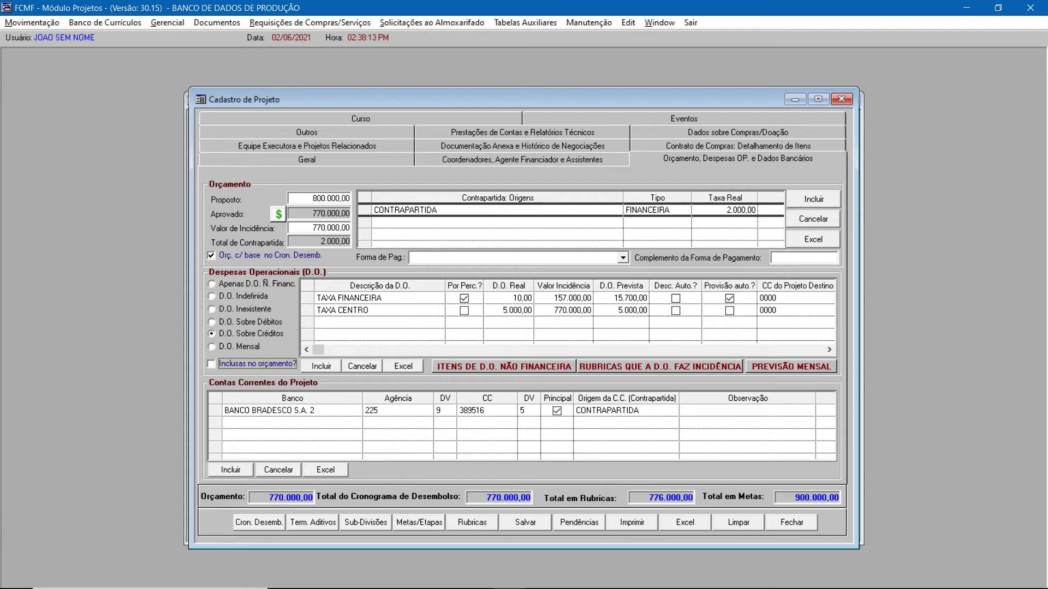
key("alt+Tab")
key("alt+Tab")
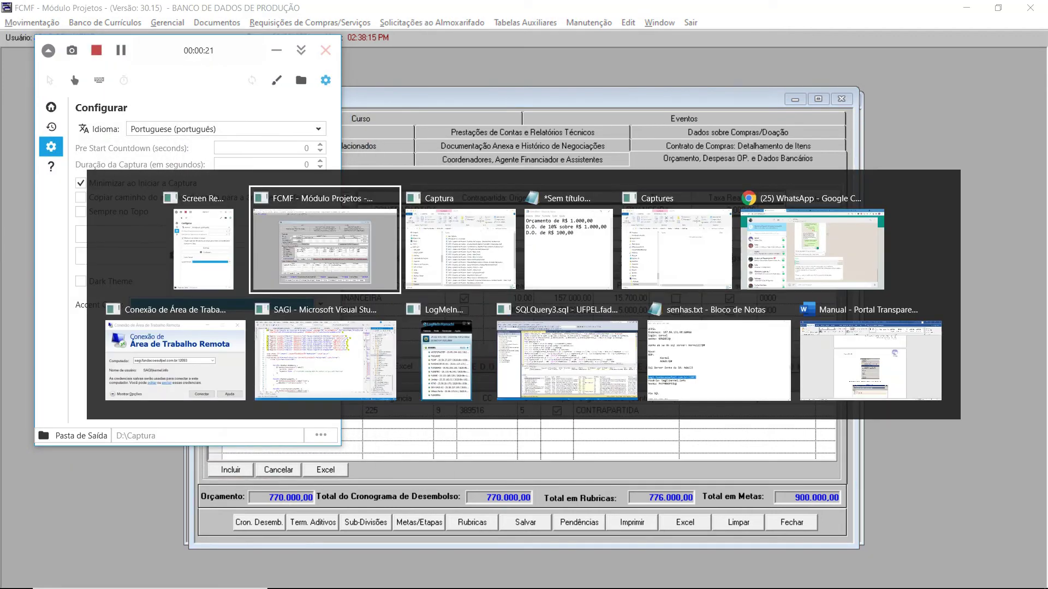
key("alt+Tab")
key("alt+Tab")
key("alt+Tab")
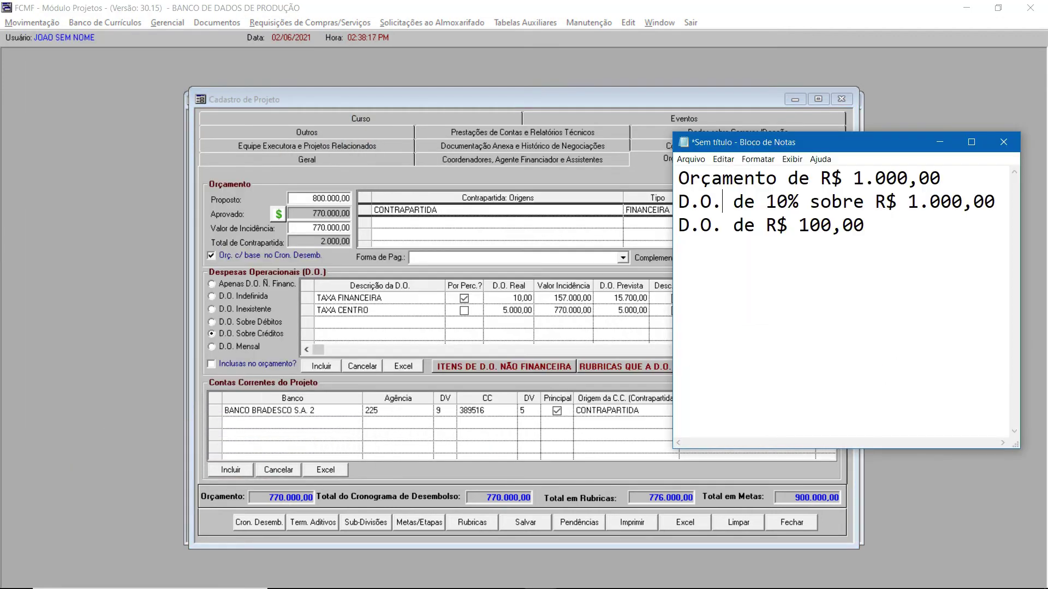
left_click_drag(846, 142, 787, 72)
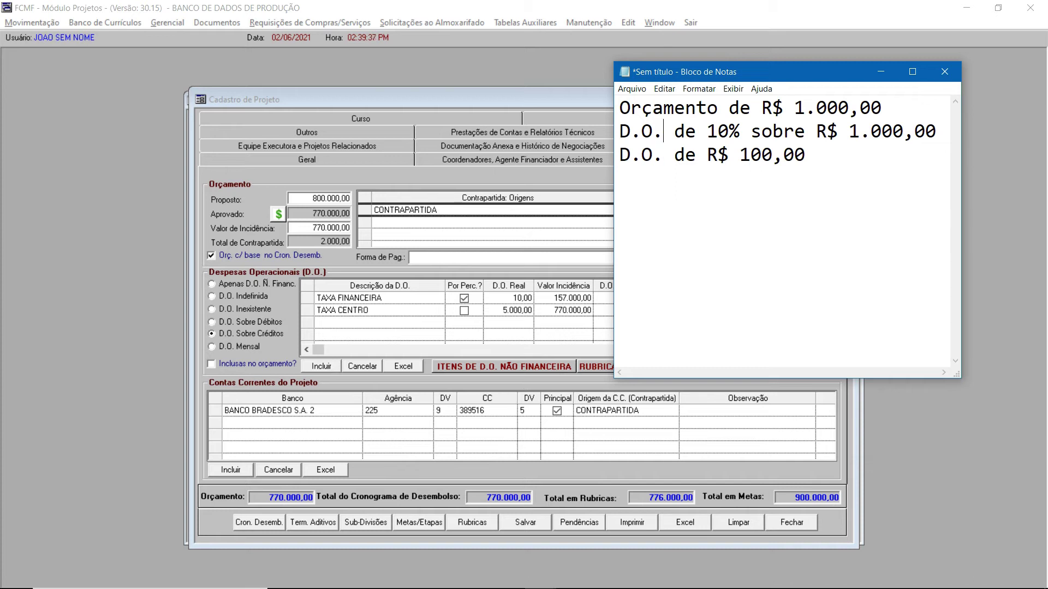
Step: Add "Orçamento passasse a ser de" below the existing lines of the note, followed by "R$ 1.100,00" on its own line
key("Home")
key("shift+End")
key("Down")
key("Return")
type("Orçamen")
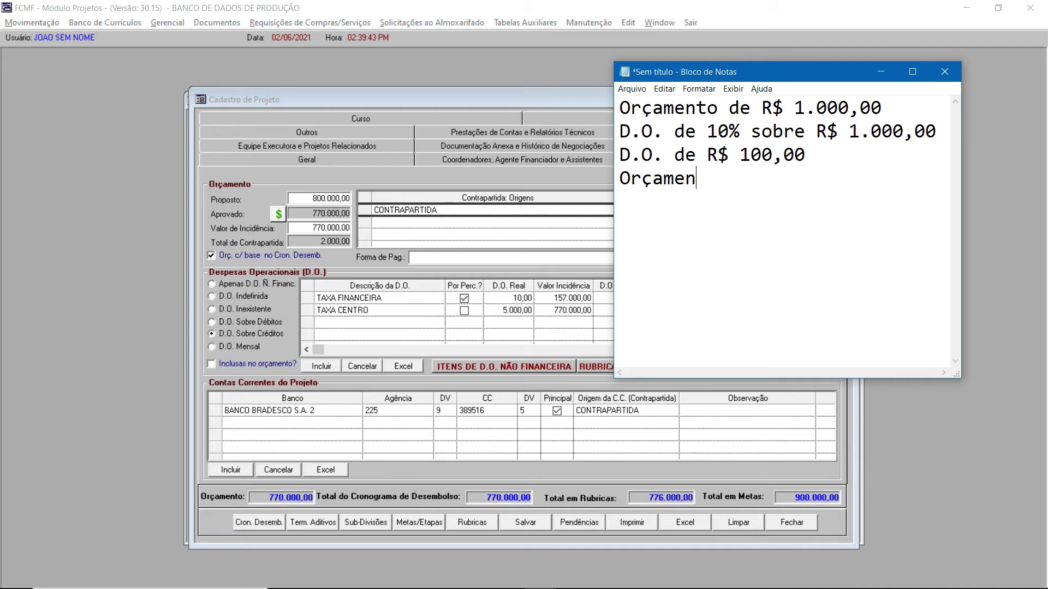
type("to passasse")
key("BackSpace")
type("asse a ser de ")
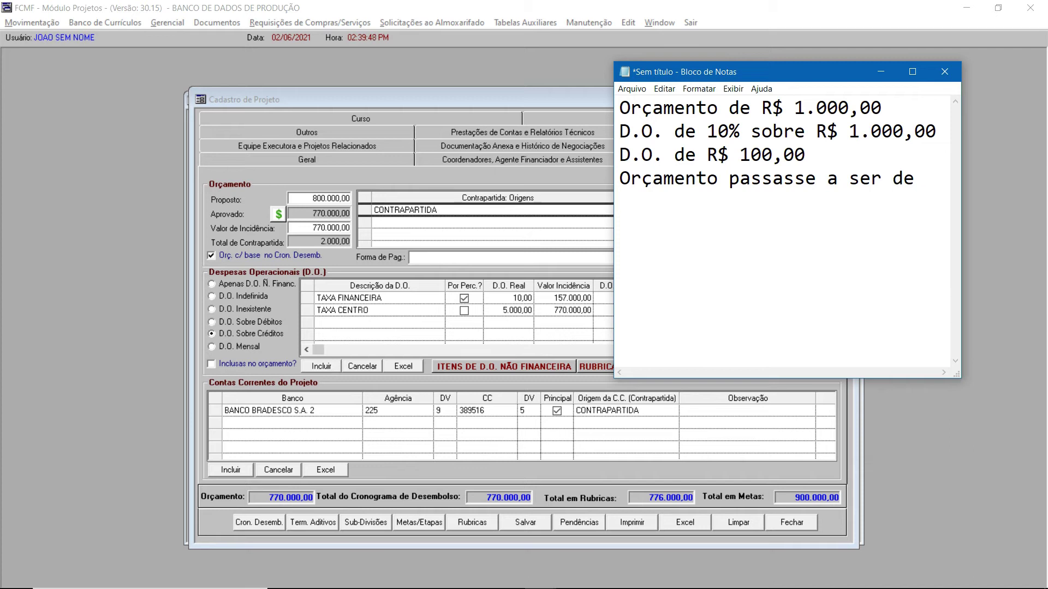
type("R$ 1.100,00")
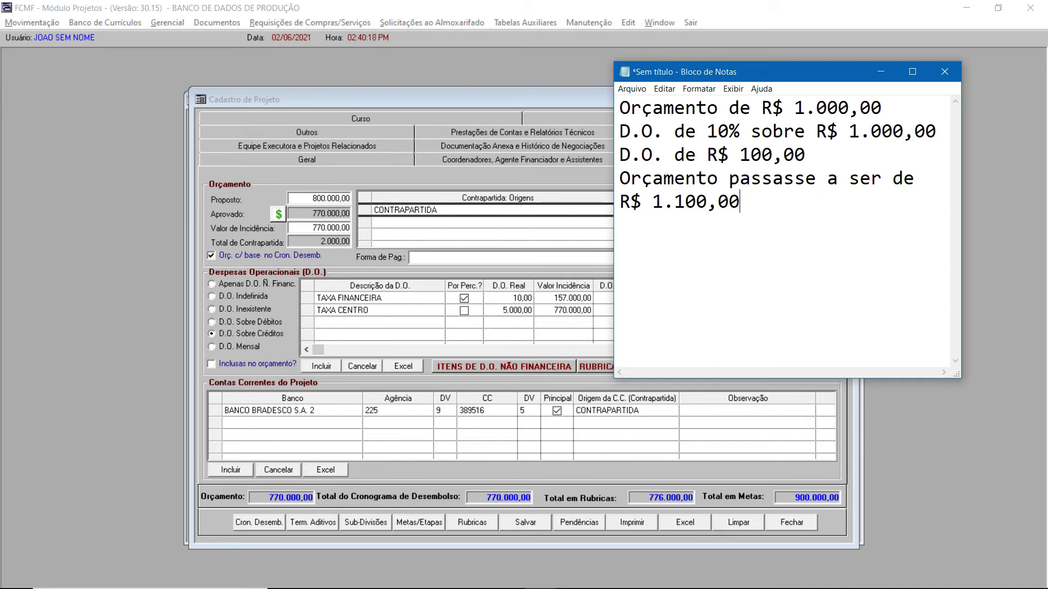
Step: Add the line "Nova DO esperado será de: 110,00" to the note, widen its window to fit and highlight the R$ 1.100,00 amount
key("shift+Left")
key("shift+Left")
key("shift+Left")
key("shift+Left")
key("shift+Left")
key("shift+Left")
key("shift+Left")
key("shift+Left")
key("shift+Left")
key("shift+Left")
key("shift+Left")
key("Right")
key("Return")
type("Nova DO ")
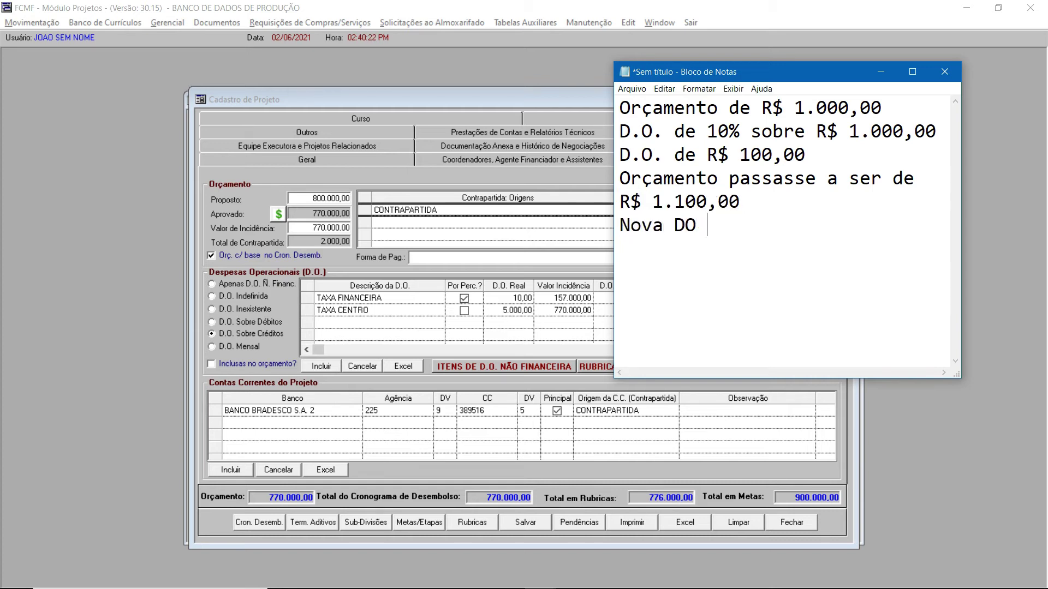
type("esperado s")
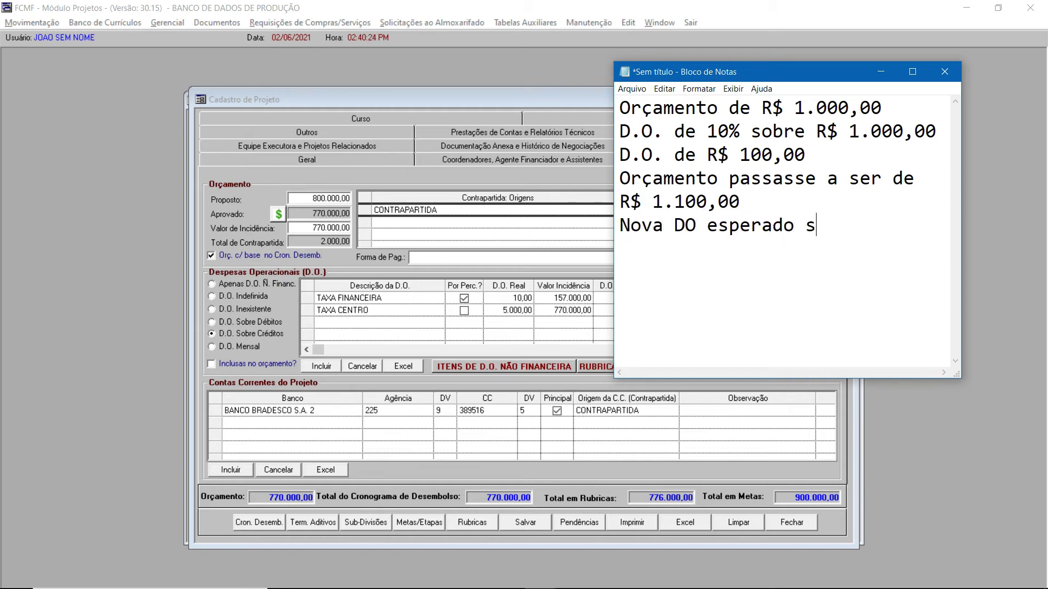
type("erá de: 110")
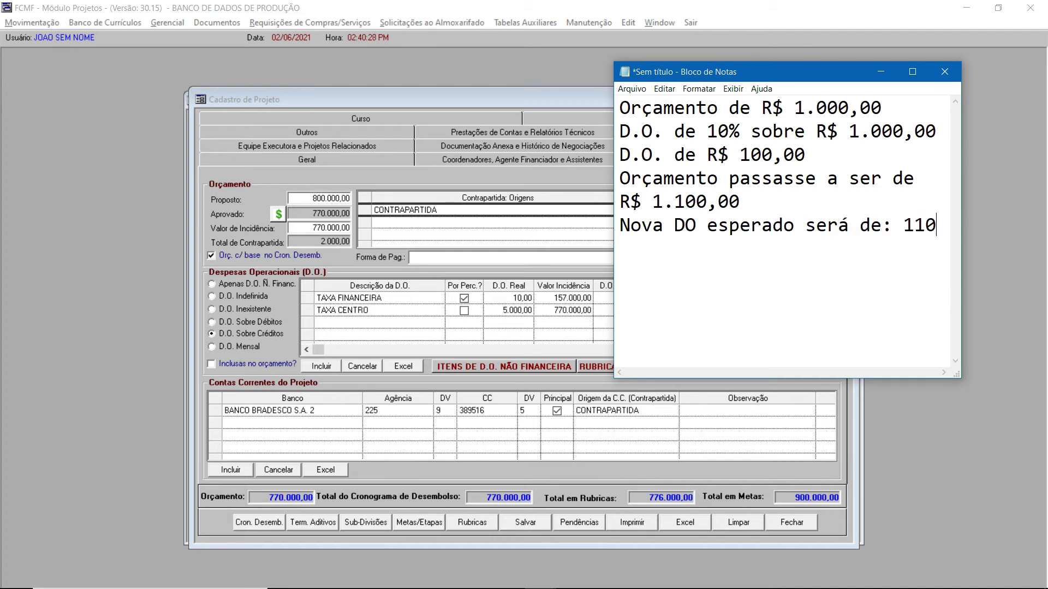
type(",00")
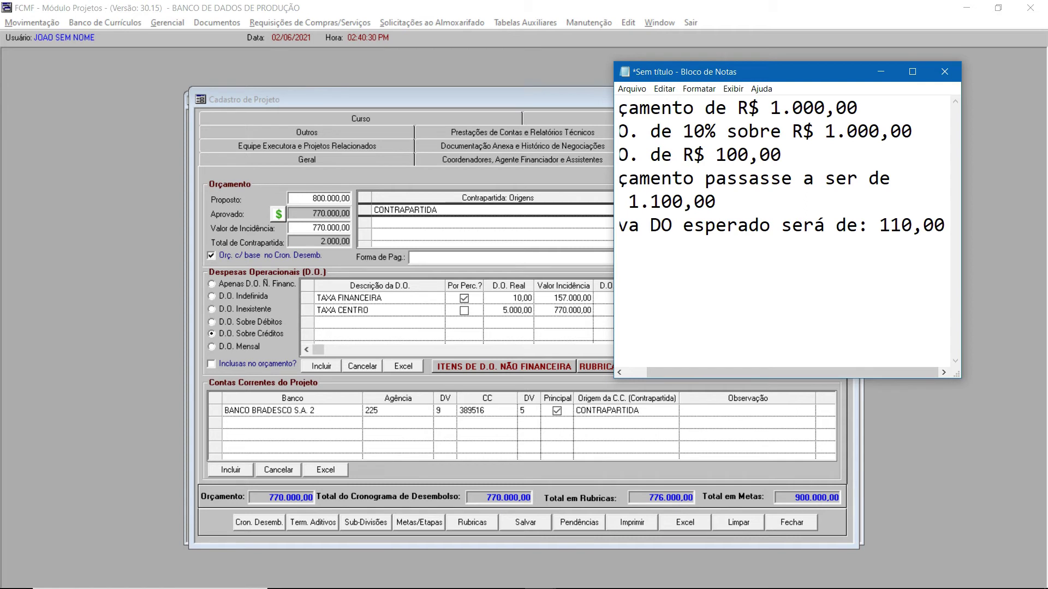
left_click_drag(961, 229, 1007, 230)
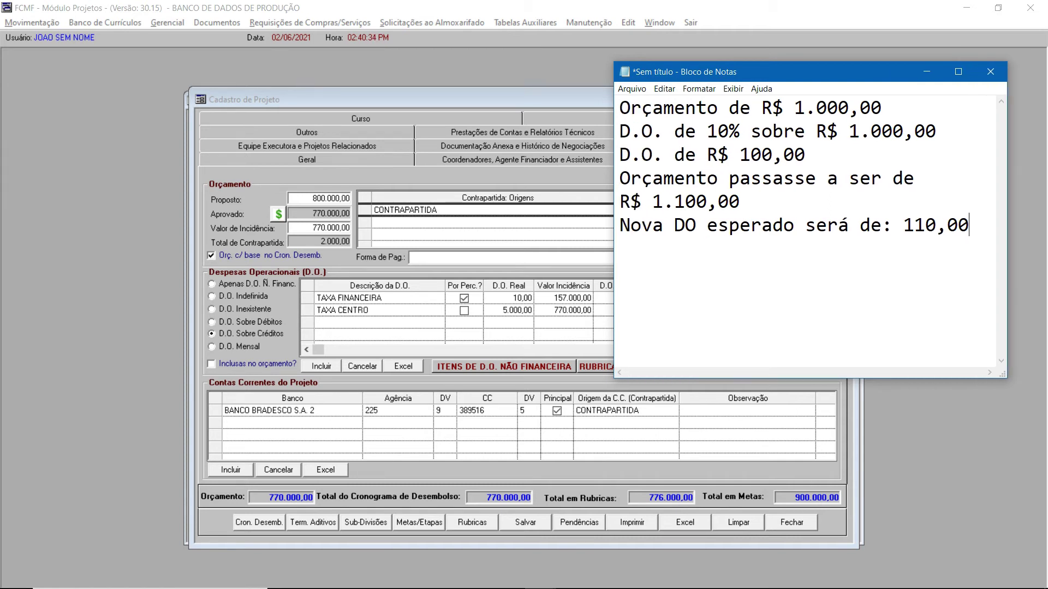
left_click_drag(740, 202, 619, 202)
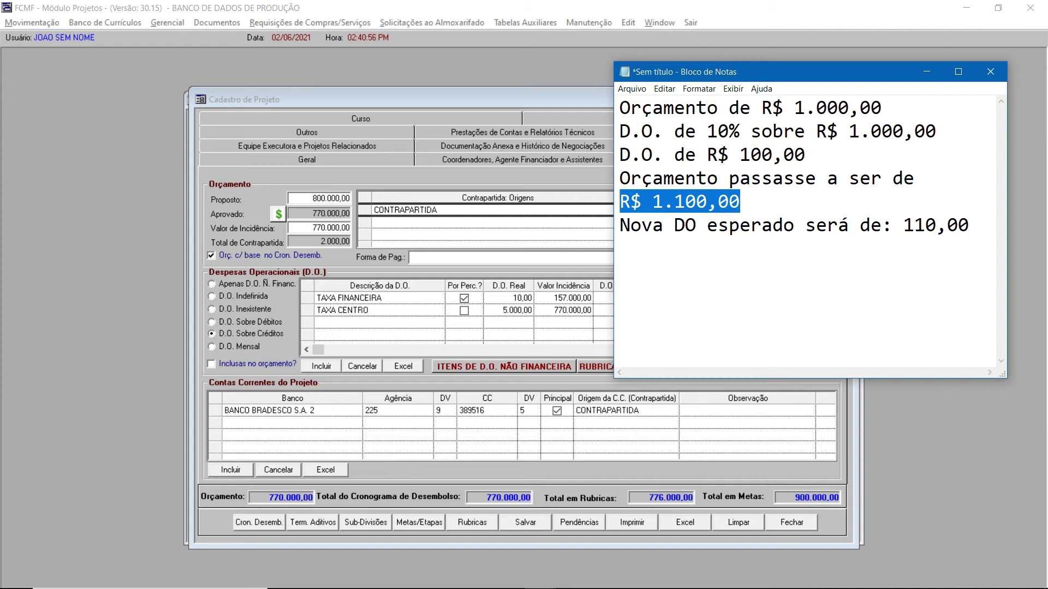
Step: Back in Cadastro de Projeto, turn on Inclusas no orçamento and set TAXA FINANCEIRA's Taxa Inclusa no Orçamento to 10
left_click(212, 364)
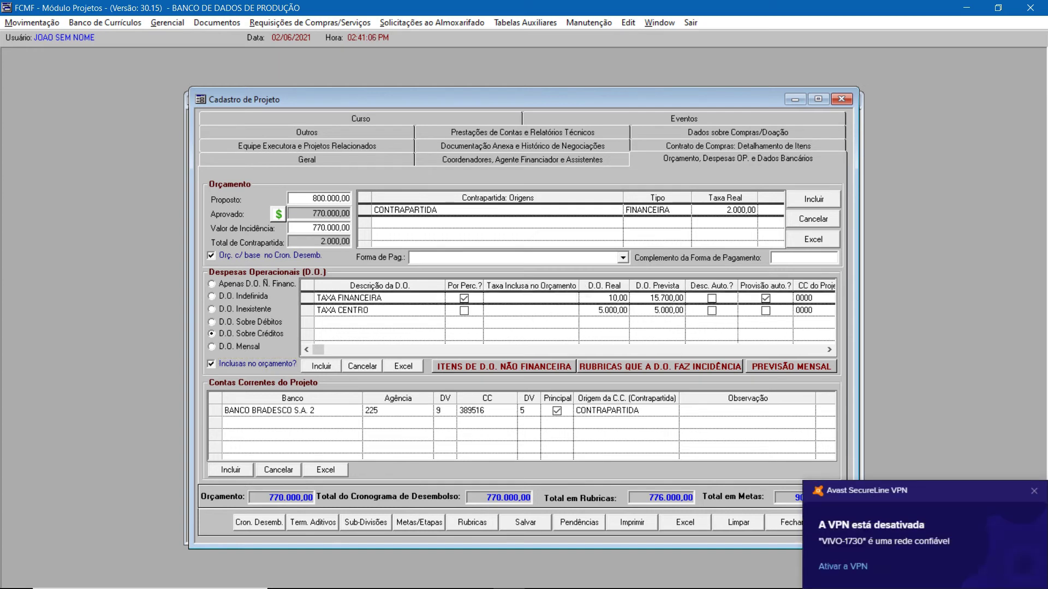
type("10")
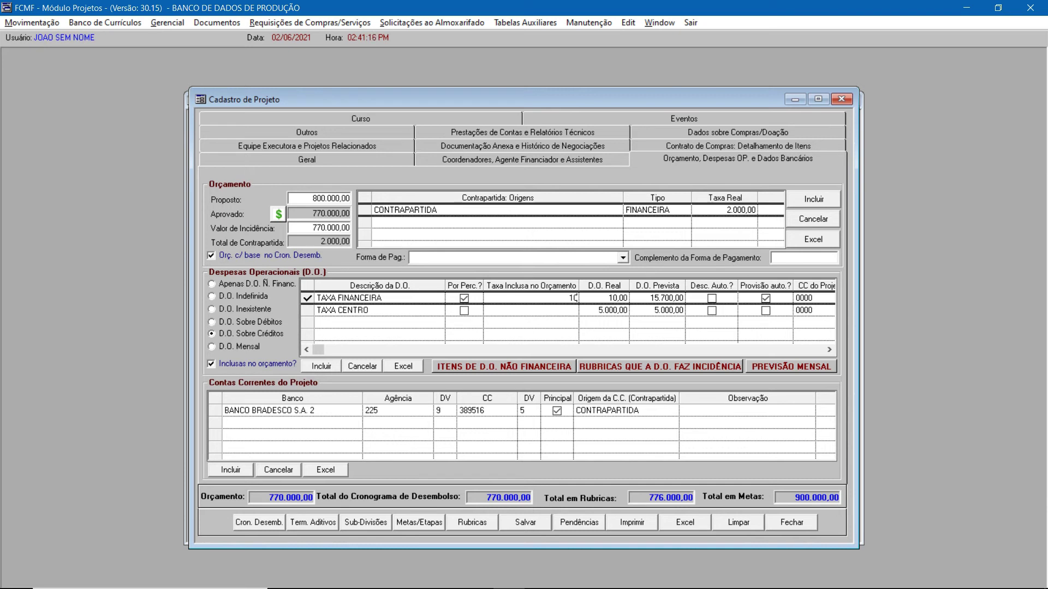
key("Return")
Step: Set the project's Valor de Incidência to 1.000,00 in the Orçamento section
left_click(330, 228)
type("1000")
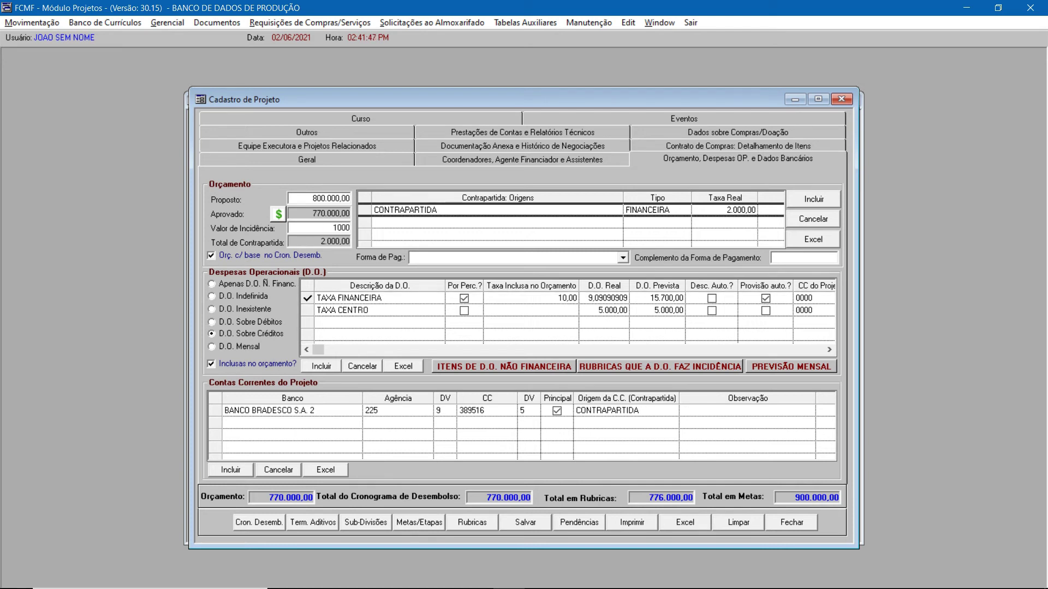
key("Tab")
Step: Turn off Inclusas no orçamento and set TAXA FINANCEIRA's D.O. Real to 10
left_click(212, 364)
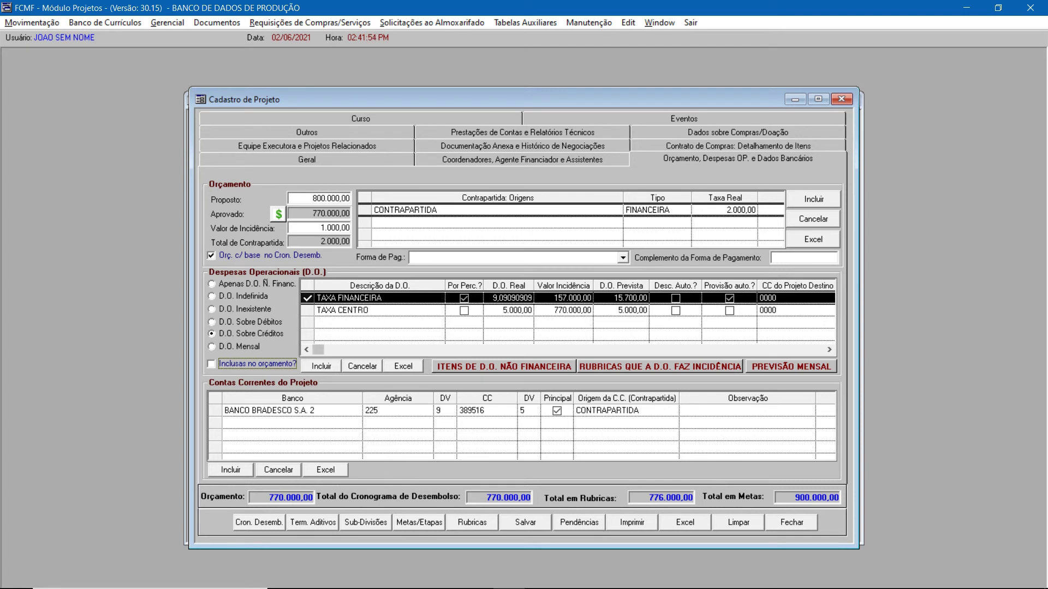
left_click(515, 310)
left_click_drag(493, 298, 532, 299)
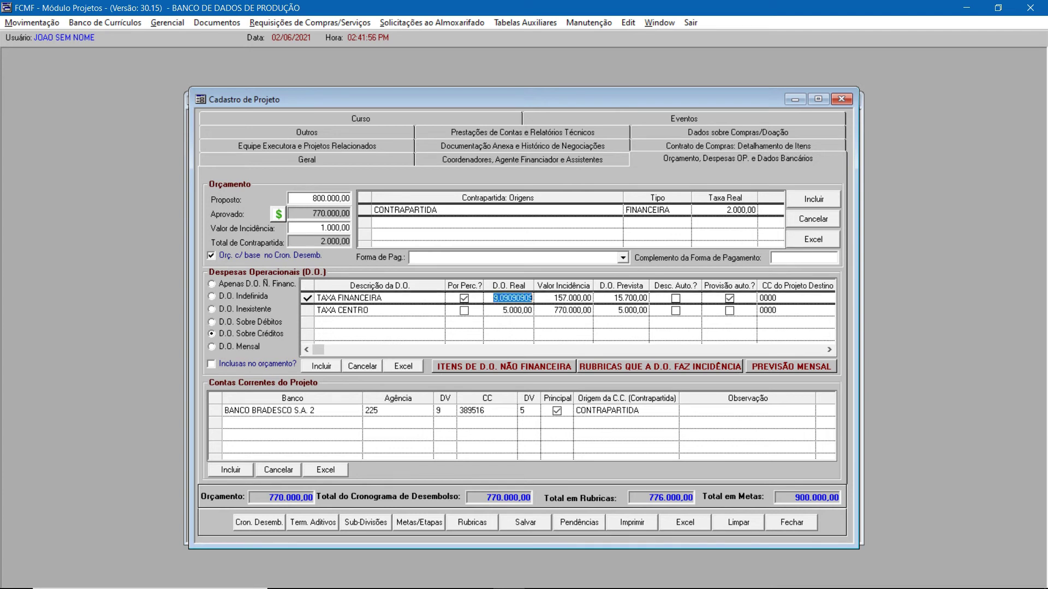
type("10")
key("Tab")
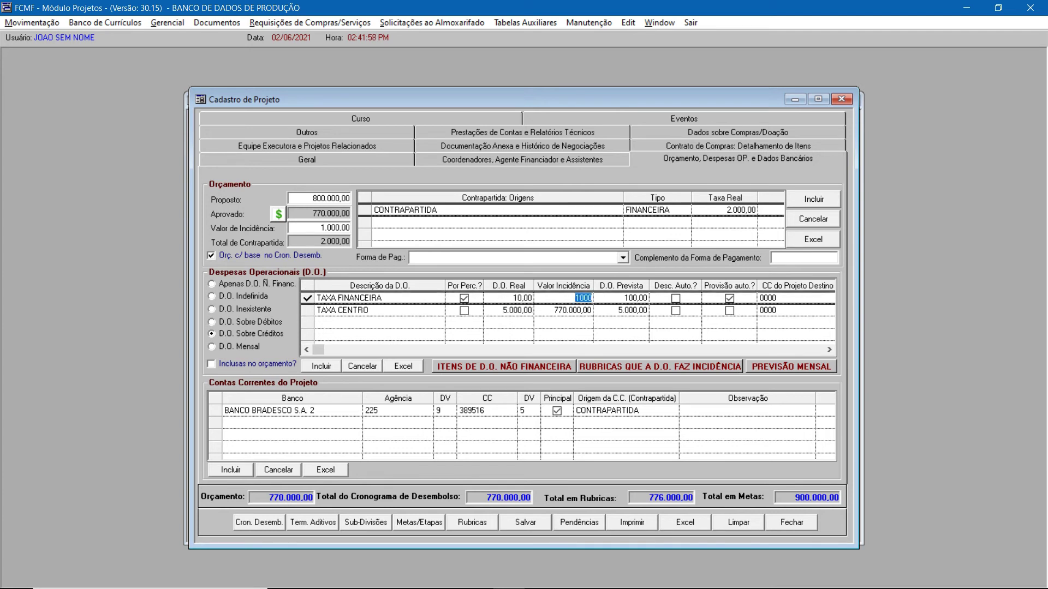
key("Return")
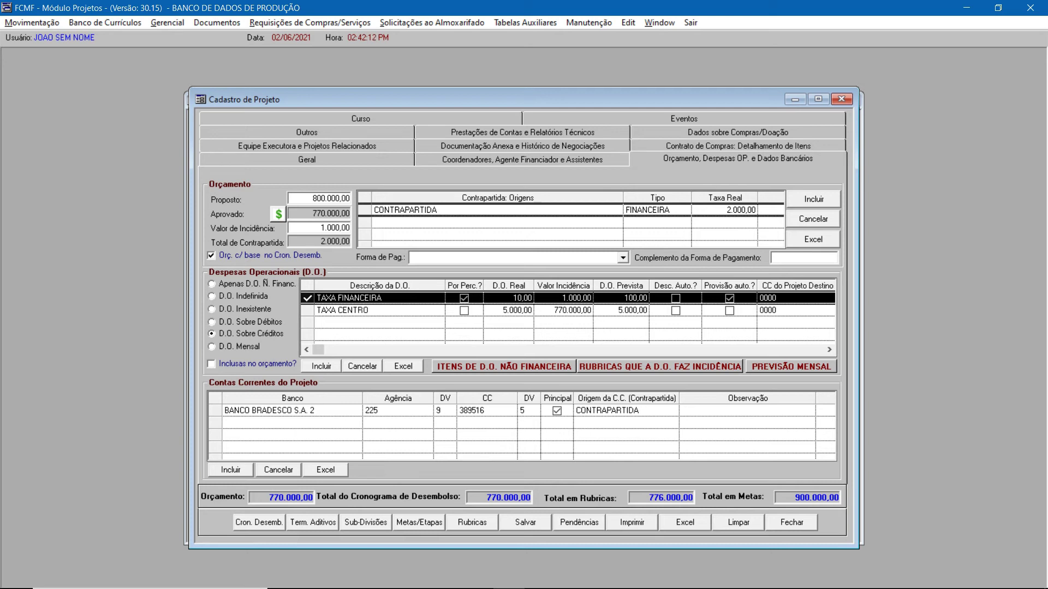
Step: Set the project's Valor de Incidência to 1.100,00 and re-enter 10 as TAXA FINANCEIRA's D.O. Real, comparing it with the Notepad note
left_click(328, 229)
type("11")
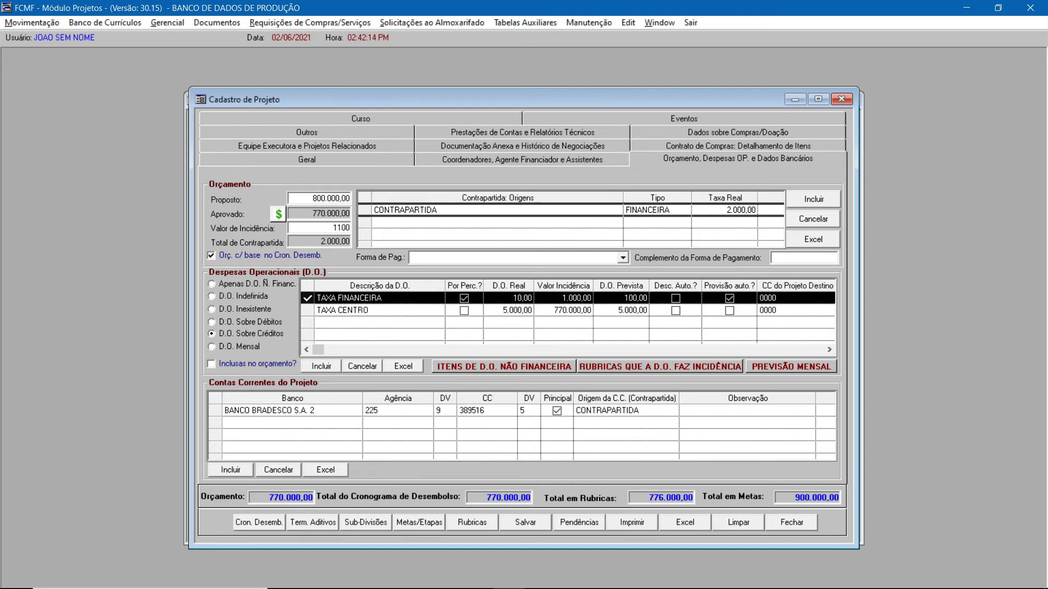
key("Tab")
left_click(513, 299)
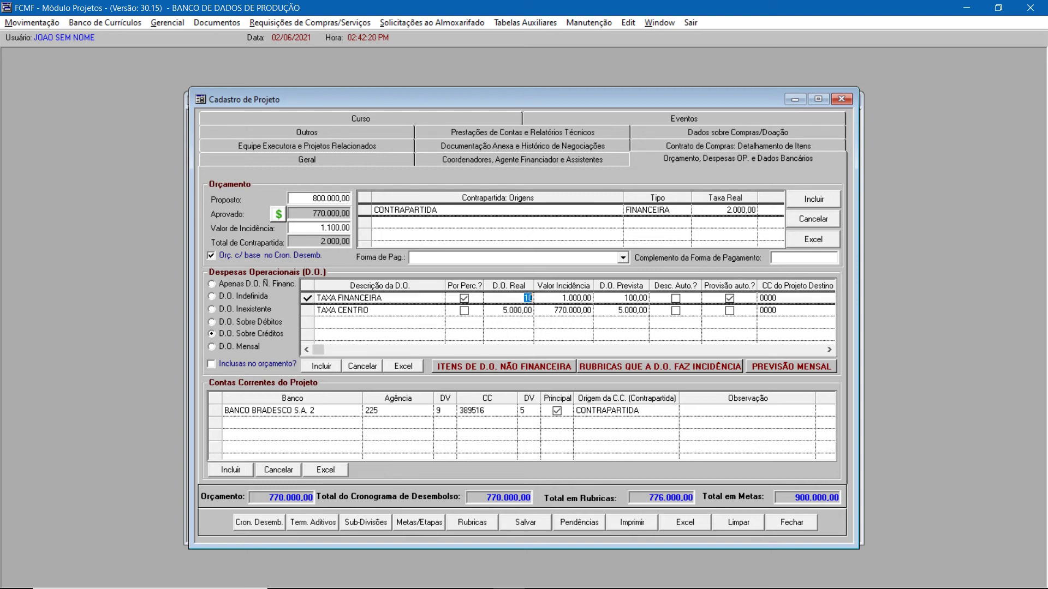
type("10")
key("Tab")
key("alt+Tab")
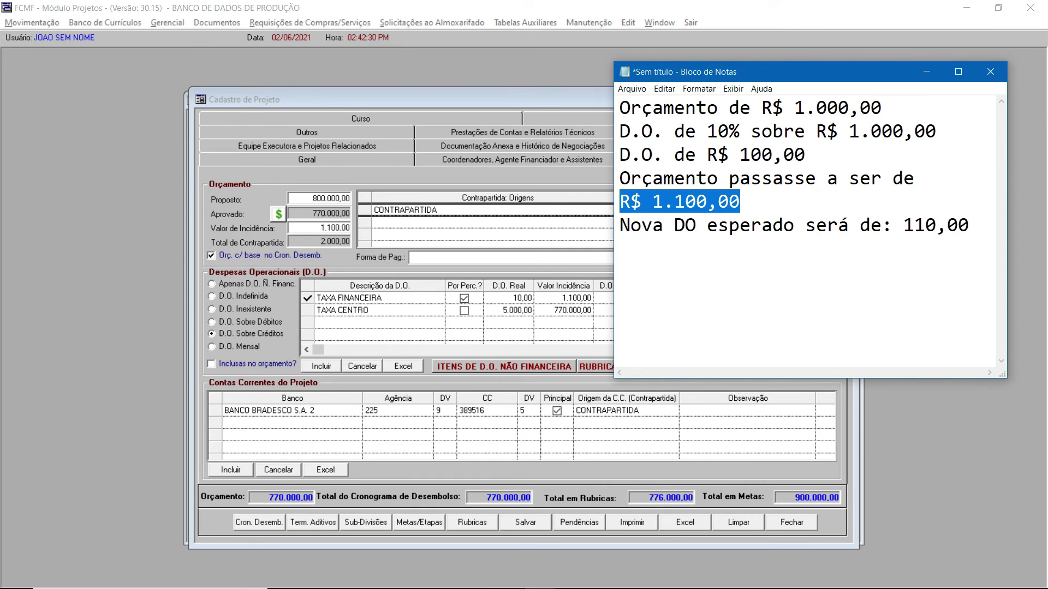
Step: In Cadastro de Projeto, turn on Inclusas no orçamento and re-enter 10 as TAXA FINANCEIRA's Taxa Inclusa no Orçamento to recalculate its D.O. Real
left_click(211, 364)
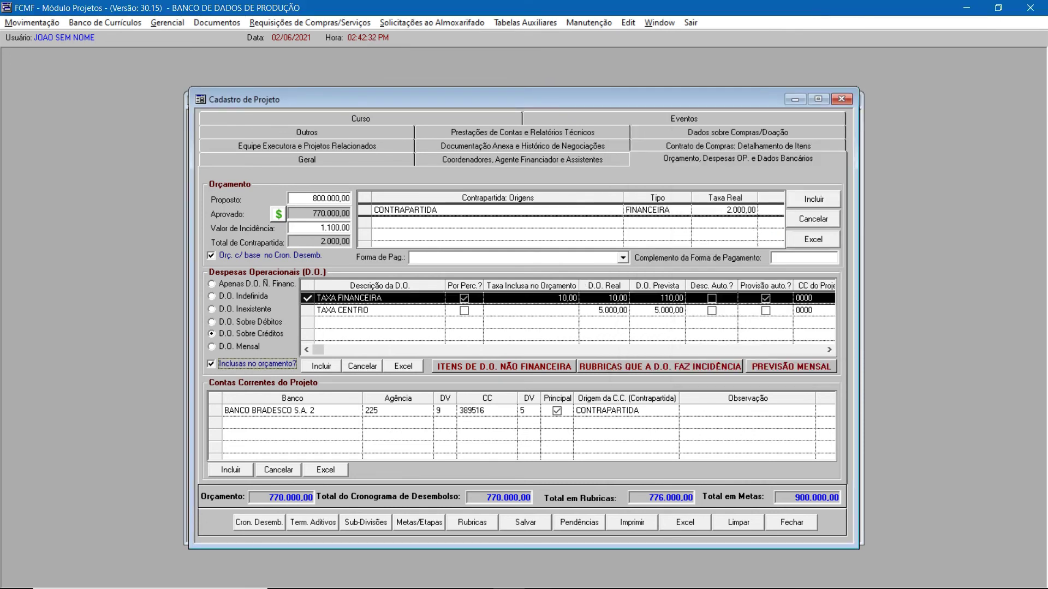
double_click(572, 298)
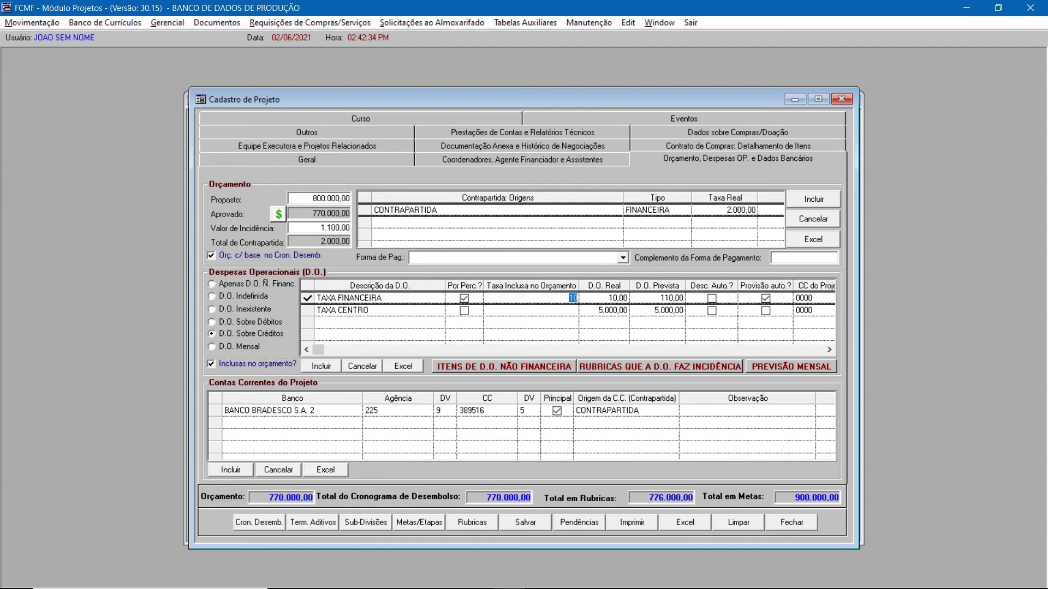
type("10")
key("Return")
left_click(607, 298)
key("Return")
left_click_drag(589, 298, 628, 298)
left_click(307, 299)
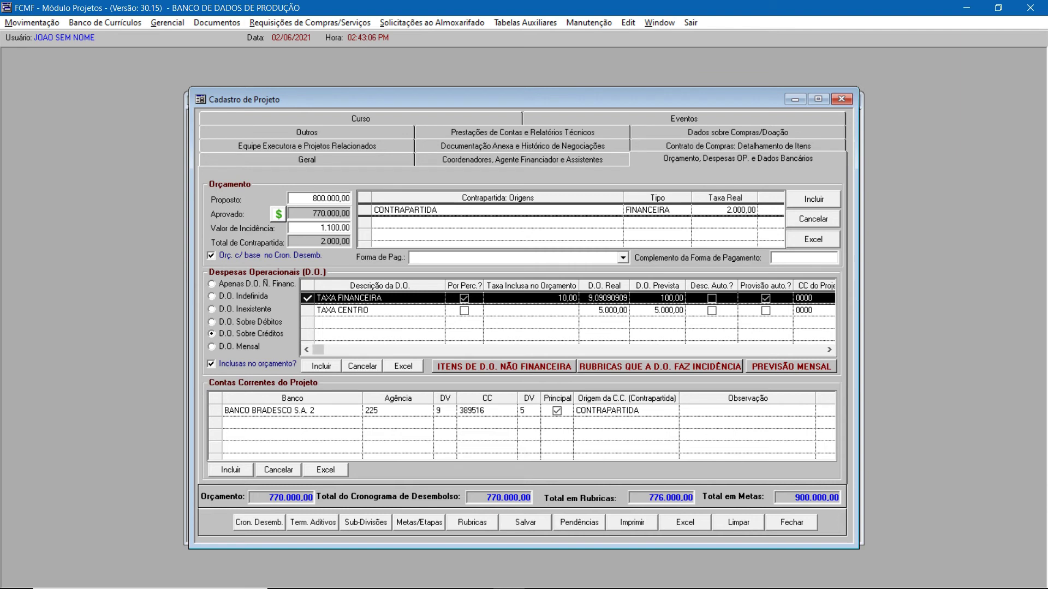
left_click(565, 298)
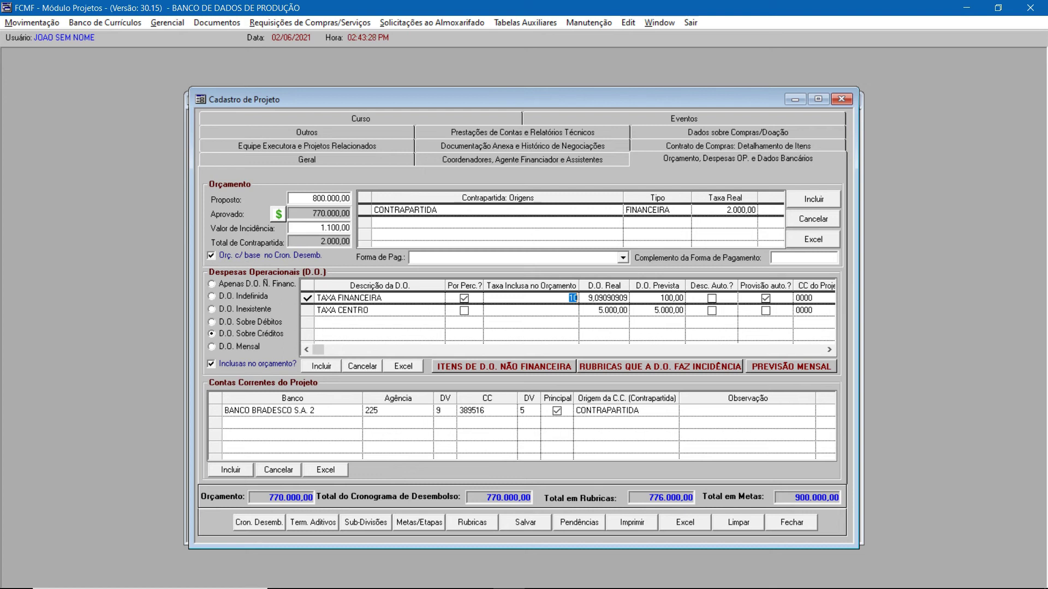
left_click(570, 298)
key("Return")
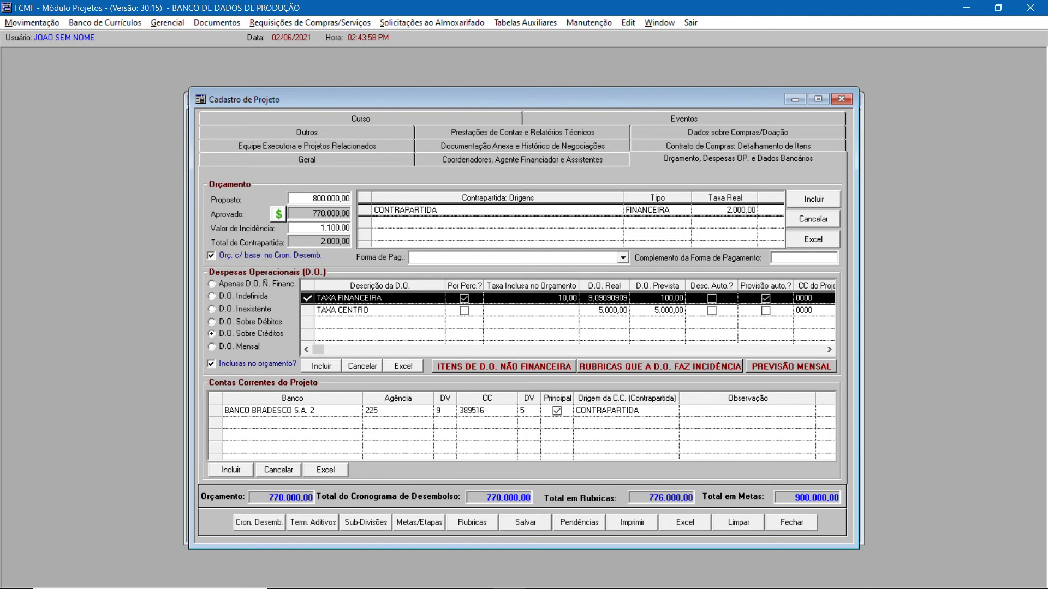
Step: Turn off Inclusas no orçamento and set the project's Valor de Incidência to 1.000,00
left_click(212, 365)
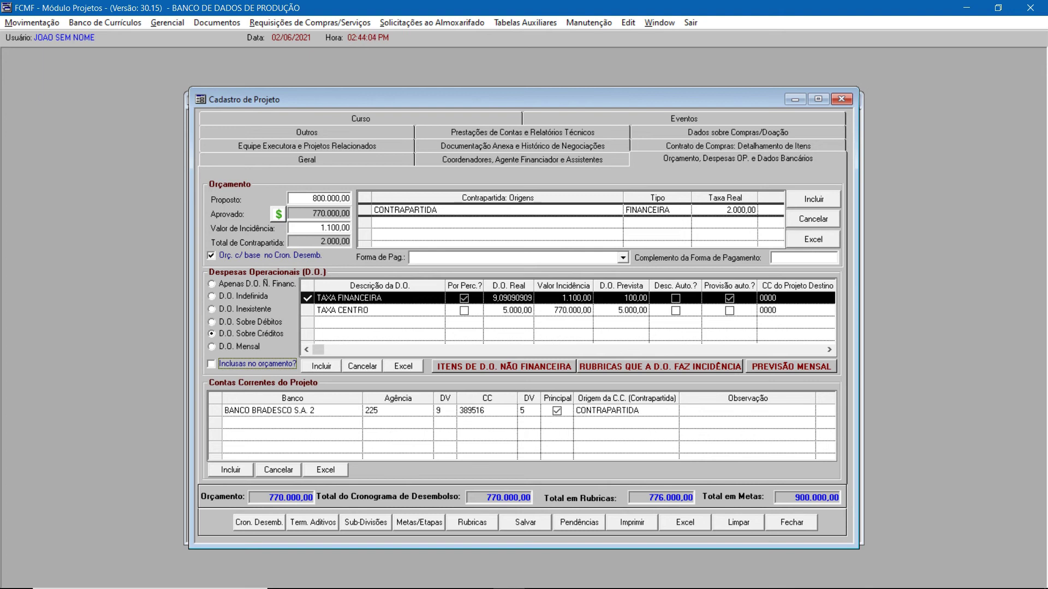
left_click_drag(329, 229, 350, 228)
type("1000")
key("Tab")
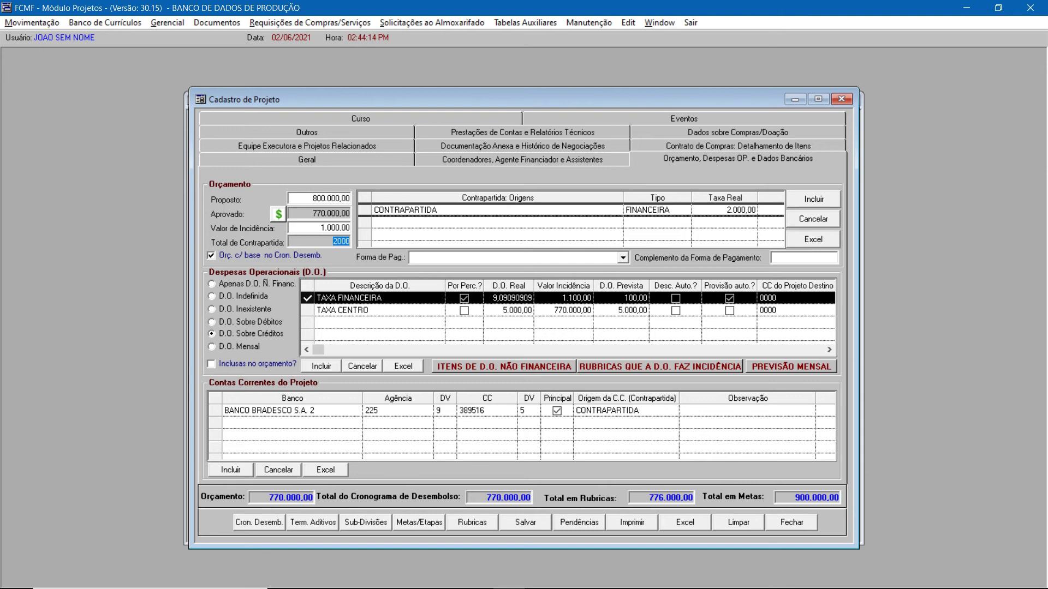
Step: Set TAXA FINANCEIRA's D.O. Real to 10 and update its Valor Incidência
key("shift+Tab")
double_click(512, 298)
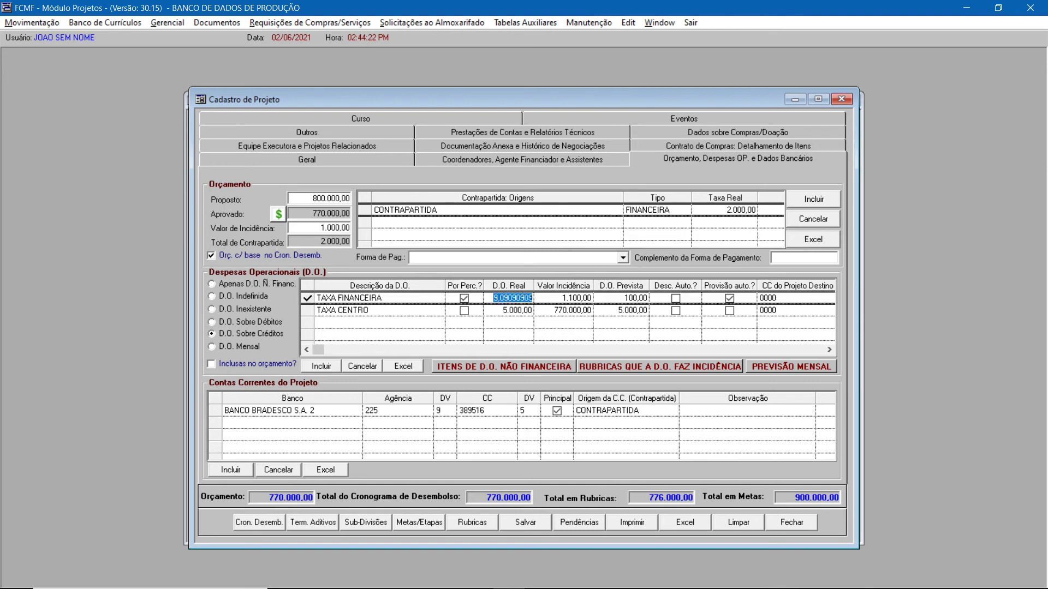
type("10")
key("Tab")
left_click(575, 299)
key("Tab")
Step: Turn on Inclusas no orçamento and apply 10 as TAXA FINANCEIRA's Taxa Inclusa no Orçamento to recalculate its D.O. Real
left_click(212, 364)
left_click(572, 299)
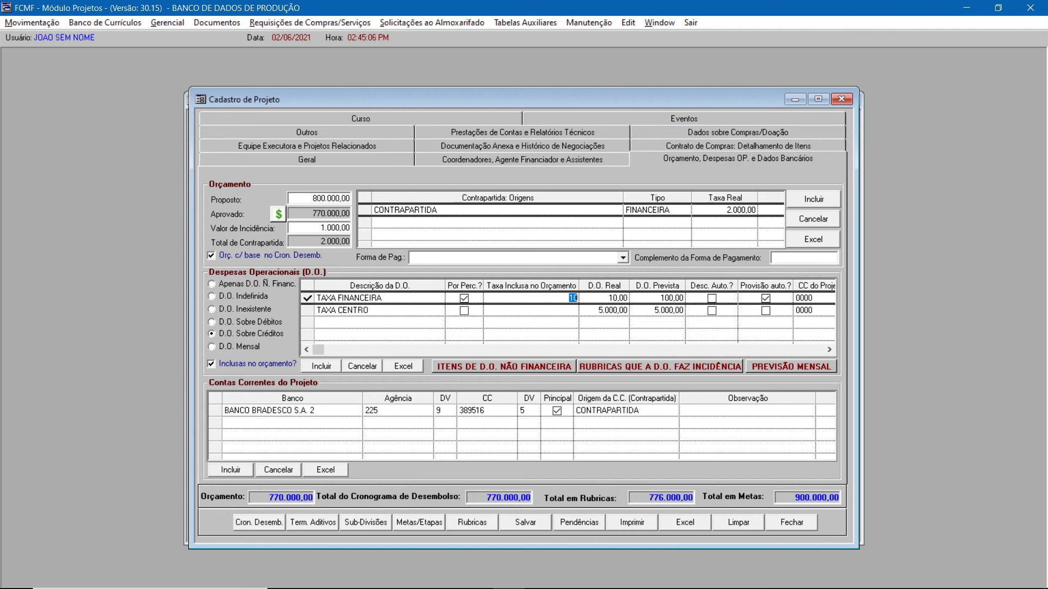
double_click(341, 228)
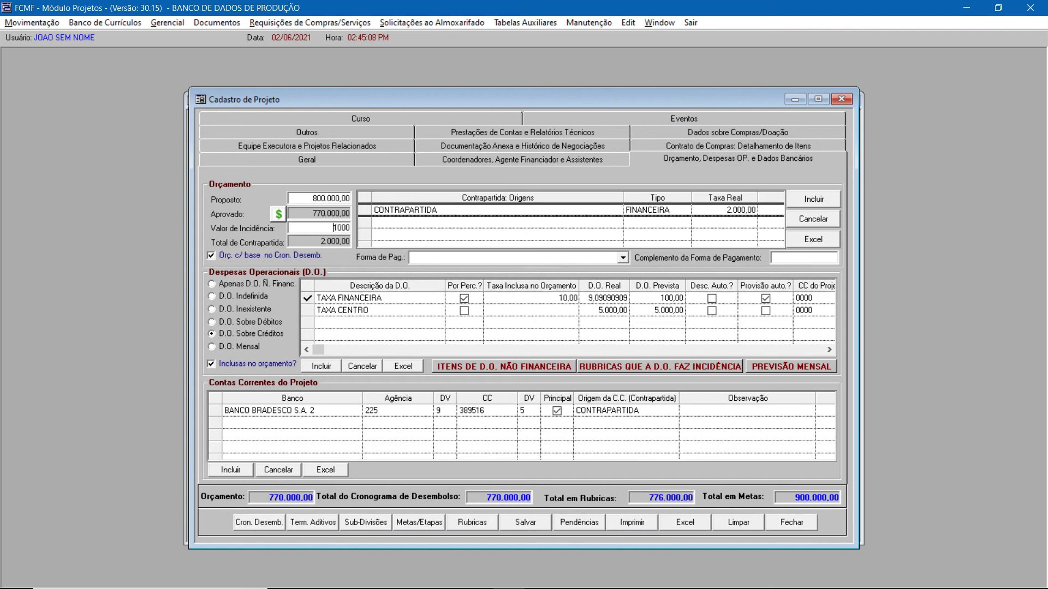
Step: Turn off Inclusas no orçamento and set the project's Valor de Incidência to 770.000,00
left_click(212, 364)
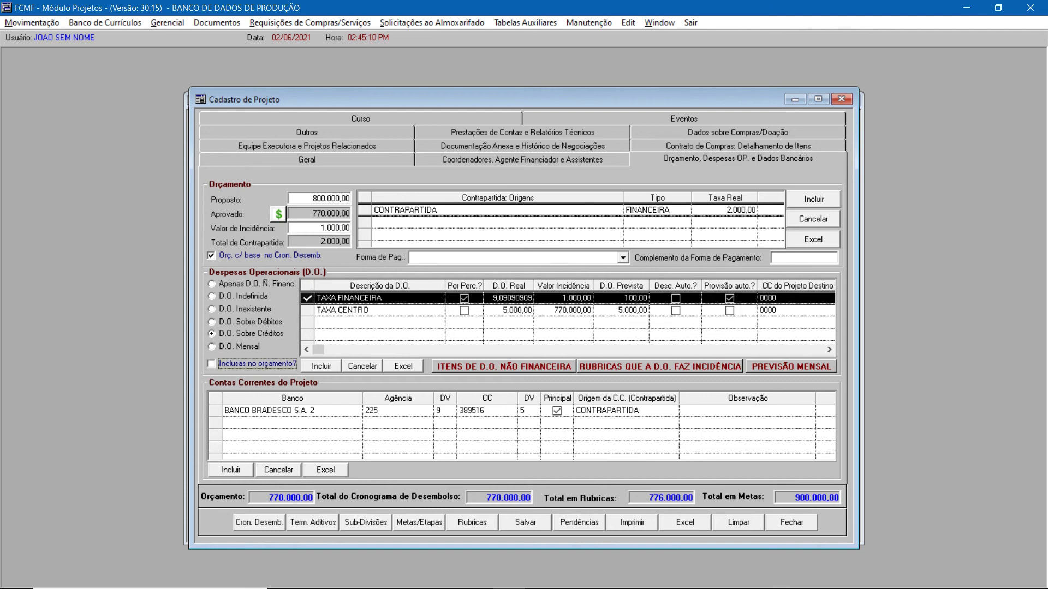
double_click(340, 228)
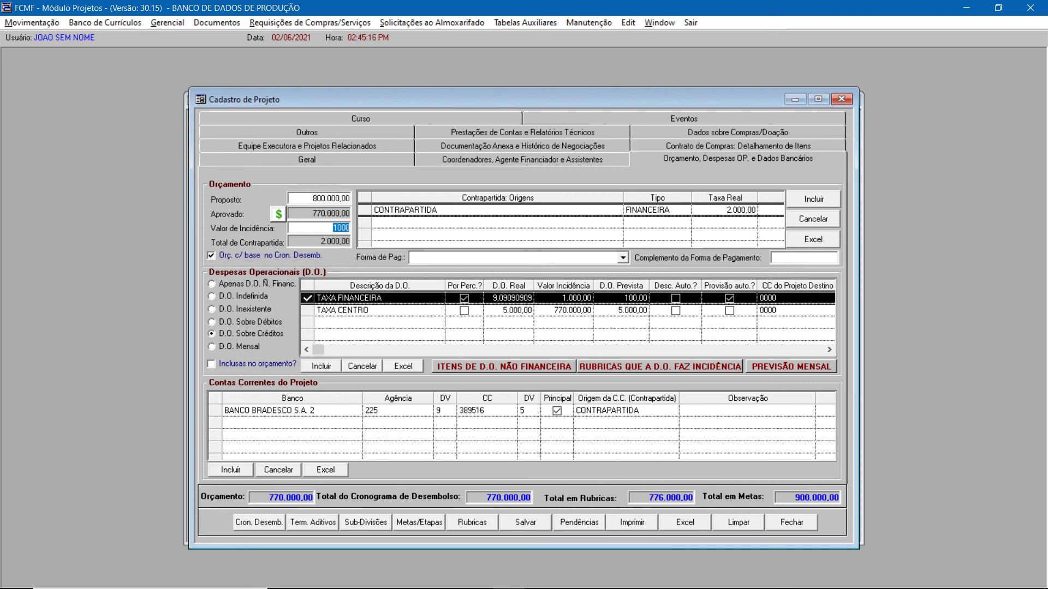
type("770.000")
key("Tab")
Step: Re-enter 10 as TAXA FINANCEIRA's D.O. Real to recalculate its D.O. Prevista on the new incidence value
left_click(520, 298)
double_click(520, 298)
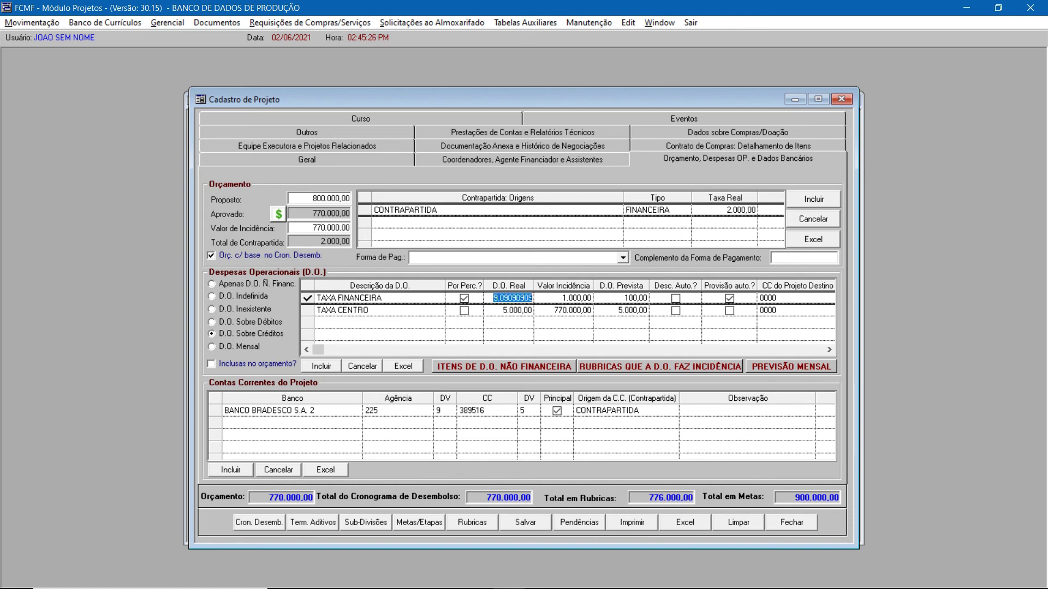
type("10")
key("Tab")
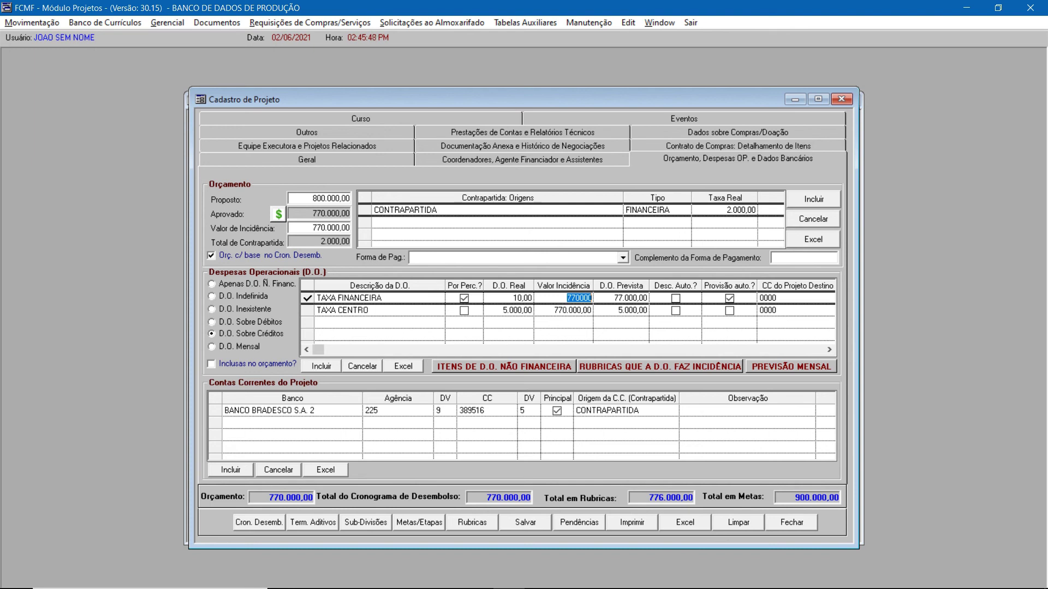
Step: Turn on Inclusas no orçamento and apply 10 as TAXA FINANCEIRA's Taxa Inclusa no Orçamento to recalculate its D.O. Real and D.O. Prevista
left_click(337, 228)
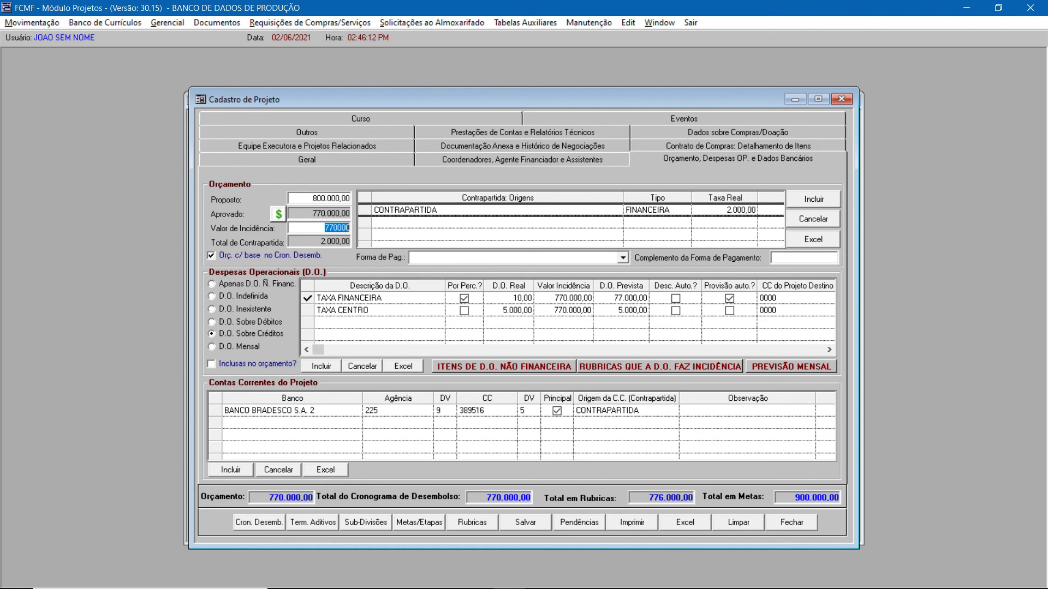
left_click(212, 364)
double_click(574, 298)
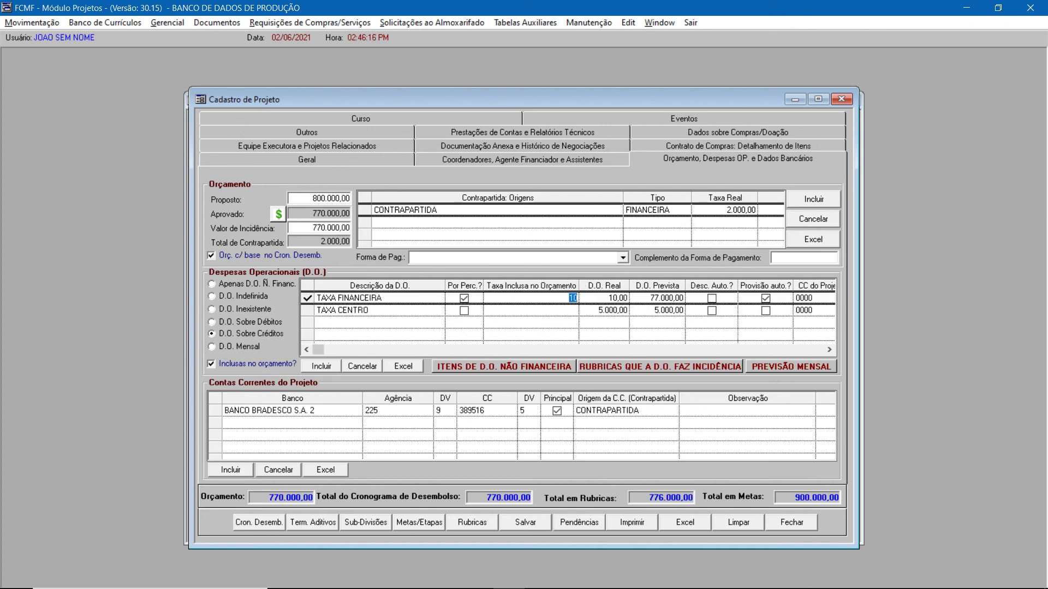
key("Return")
left_click(606, 299)
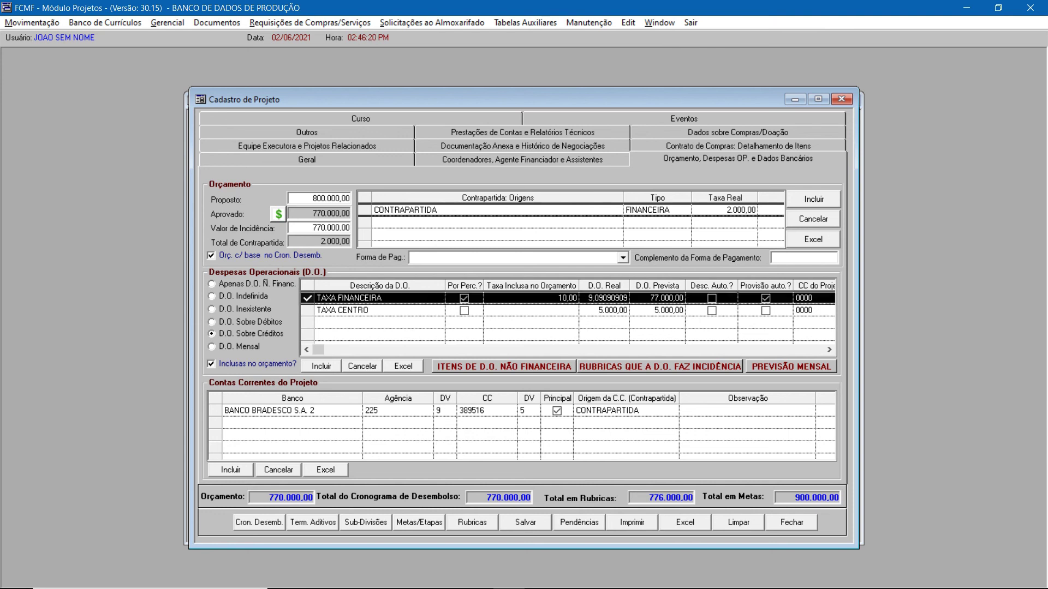
left_click(613, 298)
key("Return")
Step: Set the project's Valor de Incidência to 700.000,00 and turn off Inclusas no orçamento
left_click(331, 228)
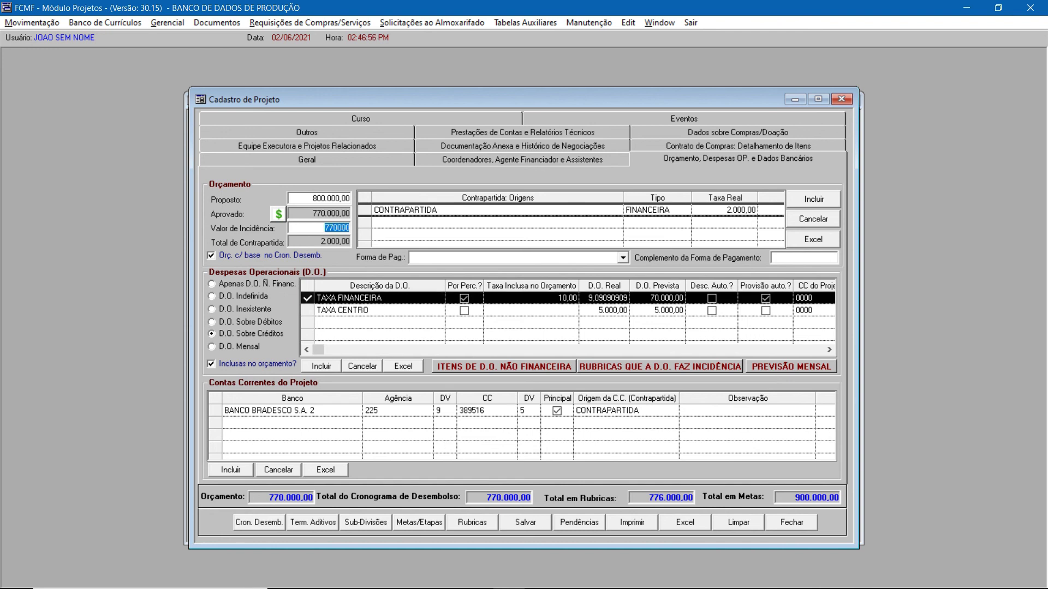
type("700.00")
type("0")
key("Tab")
left_click(212, 364)
Step: Enter 10 as TAXA FINANCEIRA's D.O. Real and update its Valor Incidência and D.O. Prevista
double_click(512, 299)
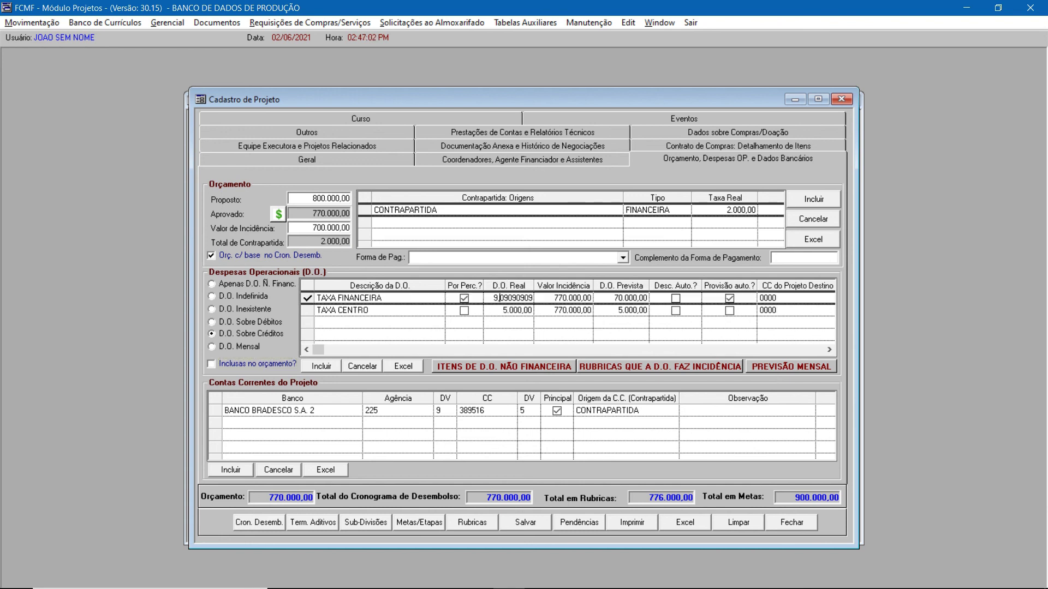
type("10")
key("Tab")
left_click(587, 298)
key("Tab")
Step: Try adding a BANCO ABN AMRO S.A. 11 account with its listed agency to Contas Correntes do Projeto
left_click(230, 470)
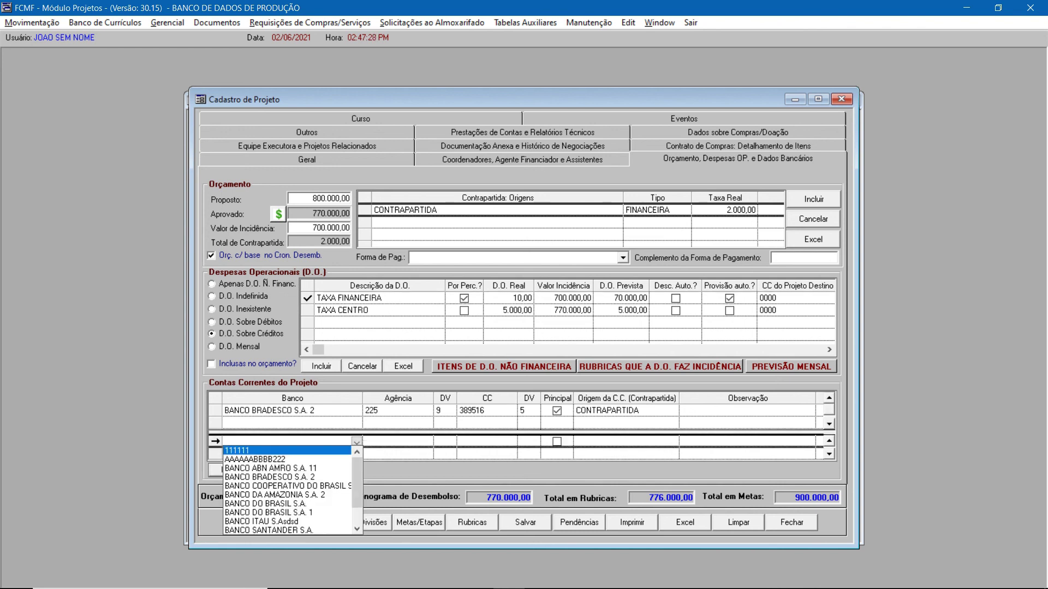
left_click(257, 469)
left_click(398, 442)
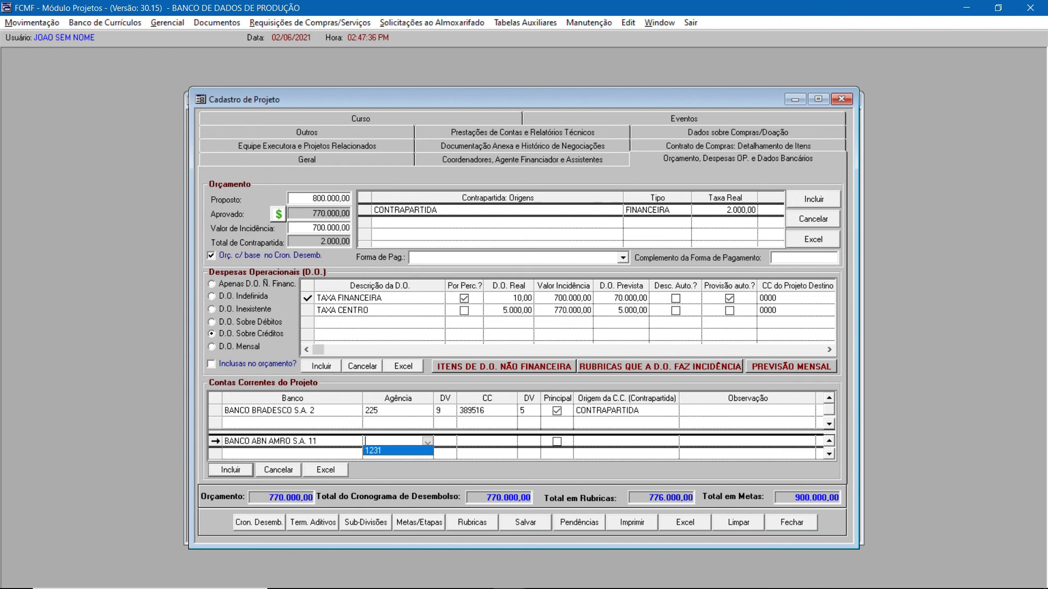
key("Return")
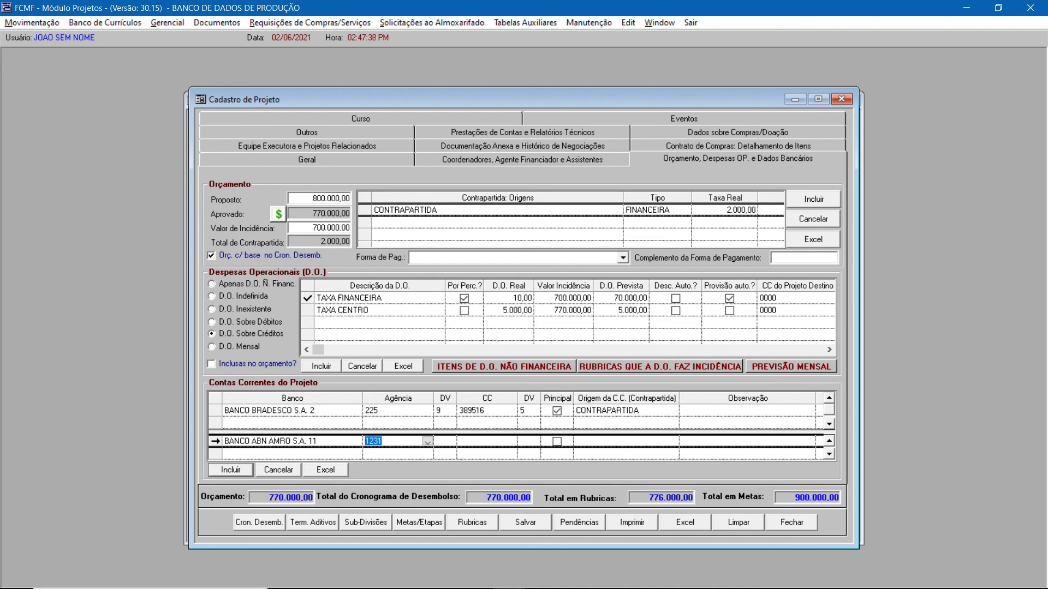
left_click(511, 441)
left_click(511, 441)
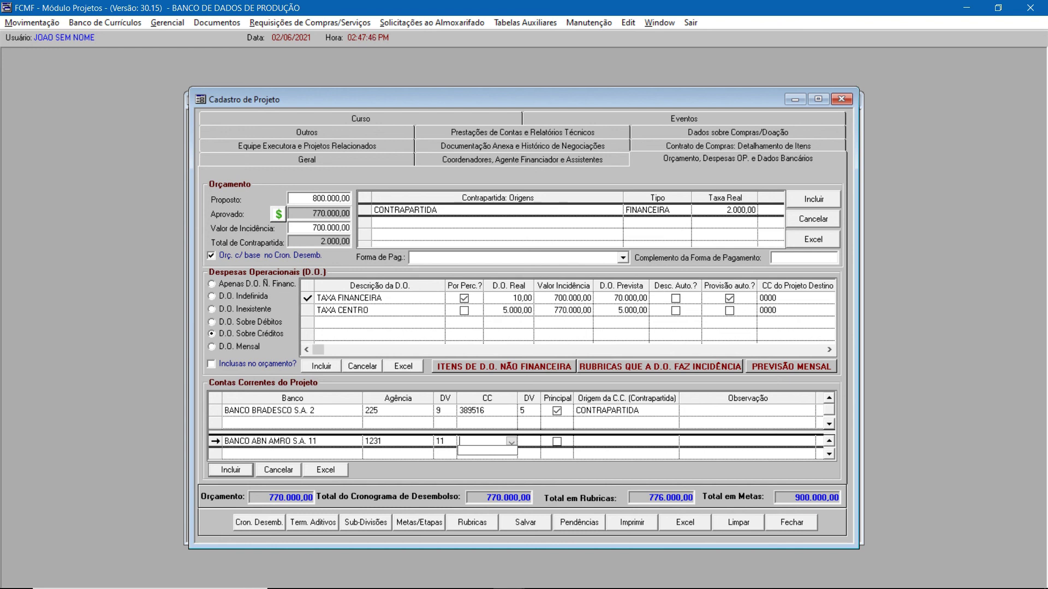
left_click(427, 442)
left_click(356, 442)
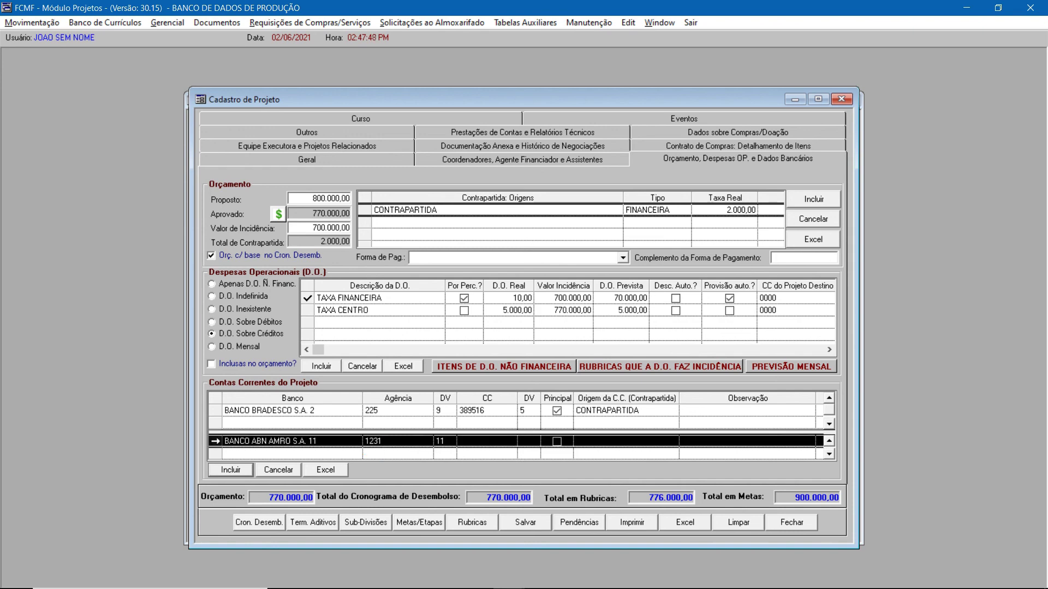
left_click(357, 441)
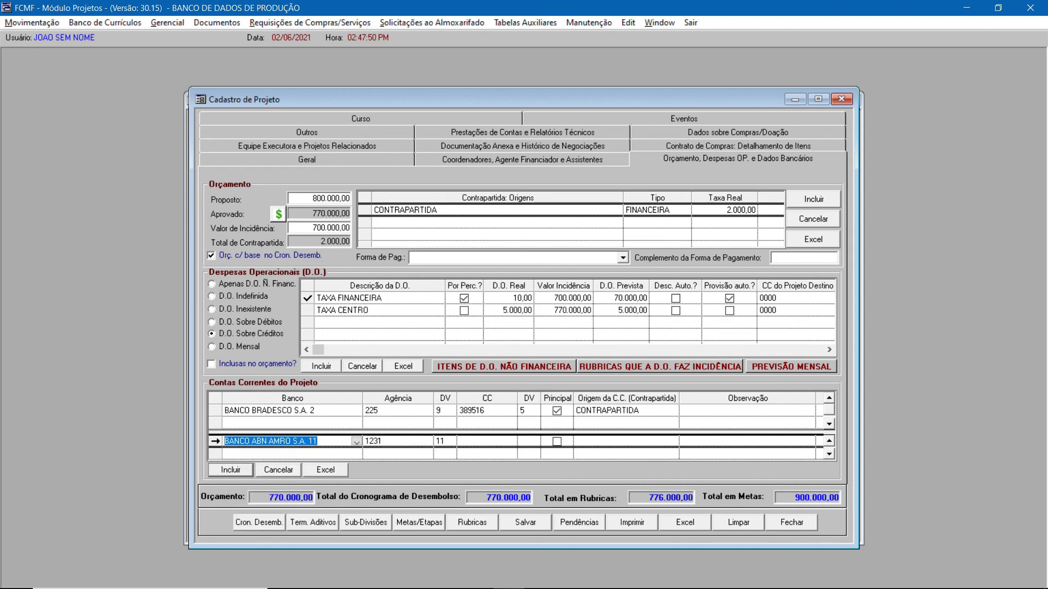
Step: Check the list of auxiliary tables and cancel the new BANCO ABN AMRO S.A. 11 account row
left_click(525, 23)
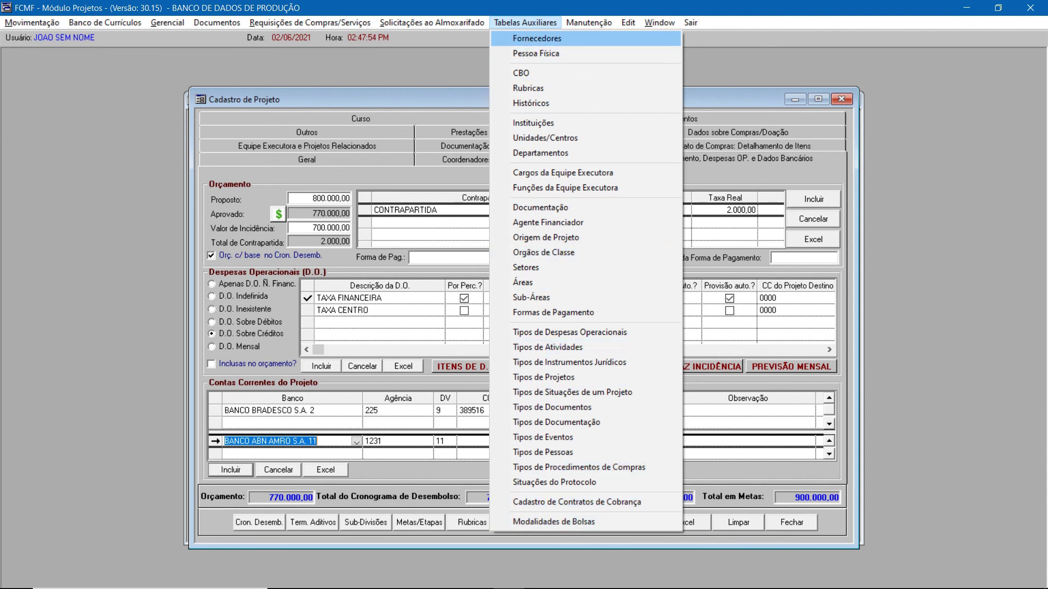
key("Escape")
key("Escape")
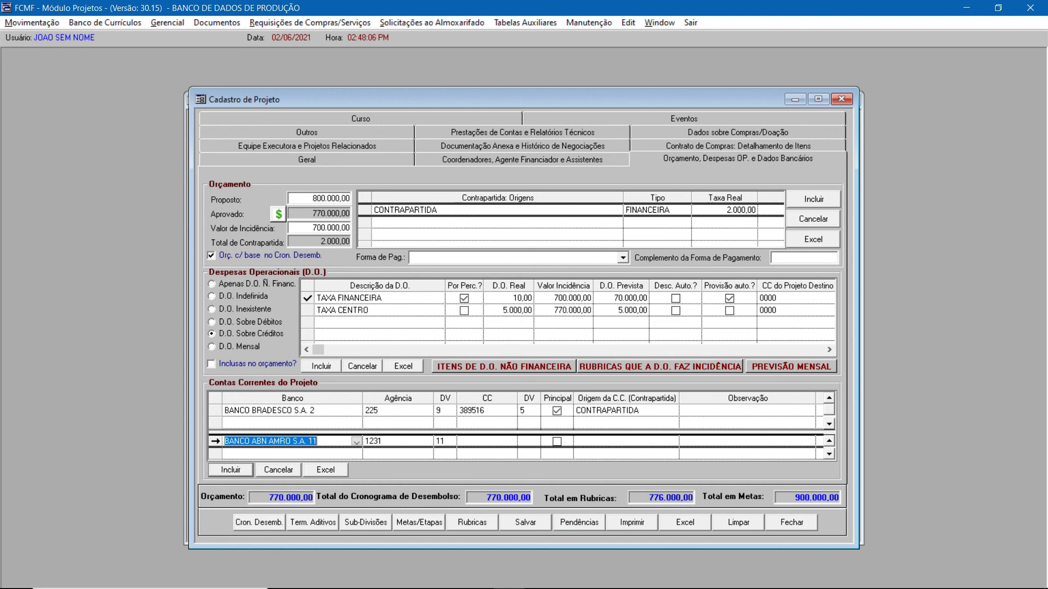
left_click(278, 470)
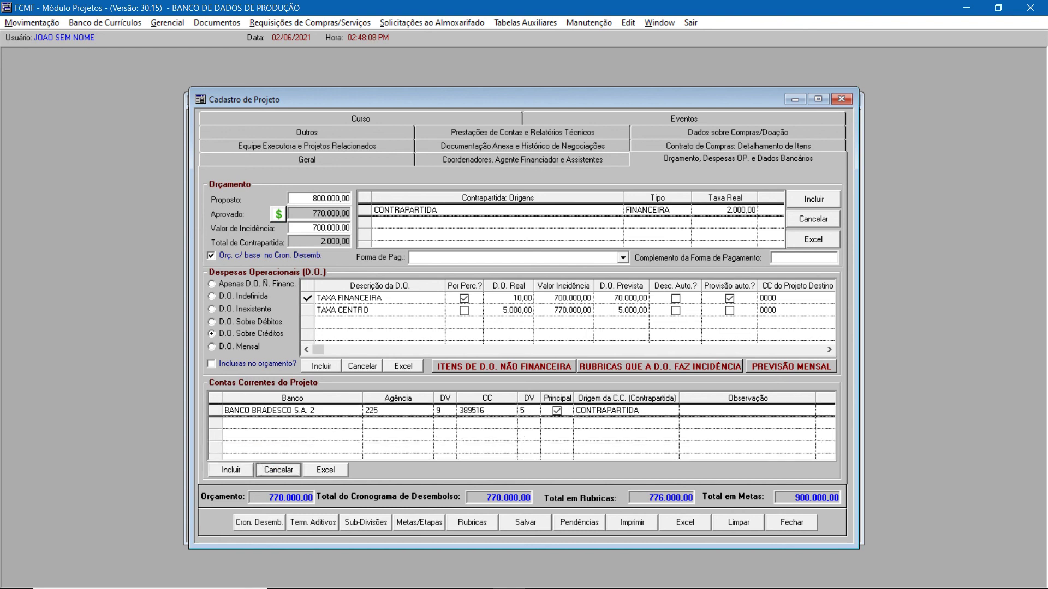
Step: Examine the BANCO BRADESCO S.A. 2 account's CC options, Origem da C.C. options and Observação field
left_click(215, 411)
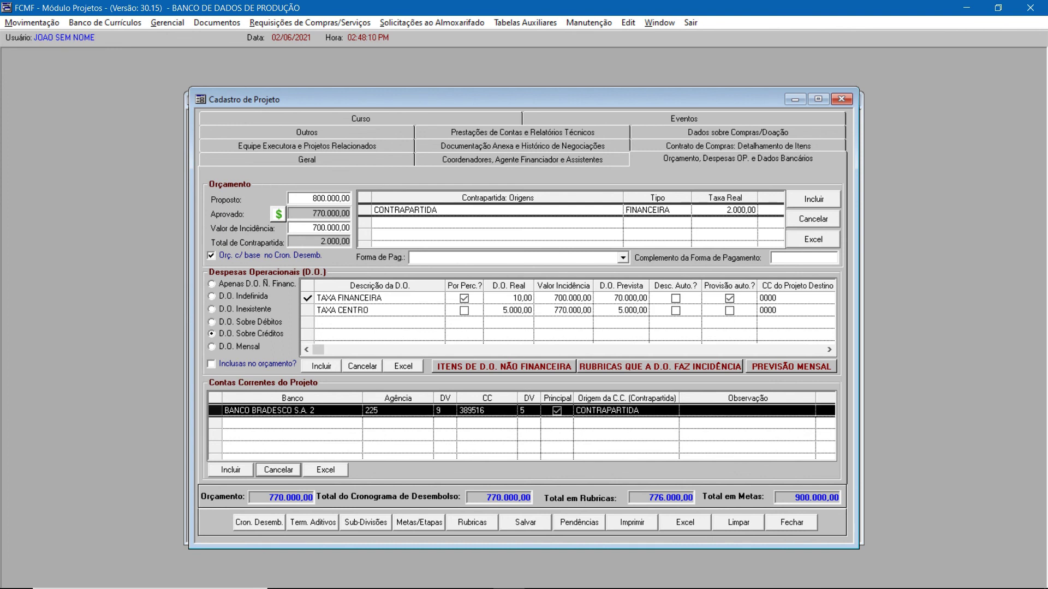
left_click(486, 411)
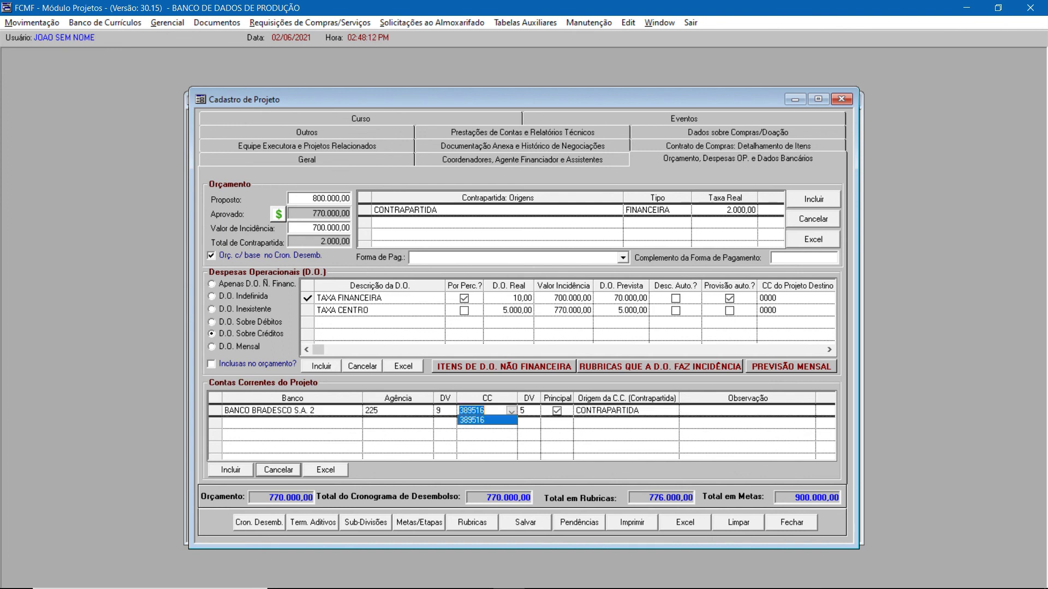
left_click(215, 411)
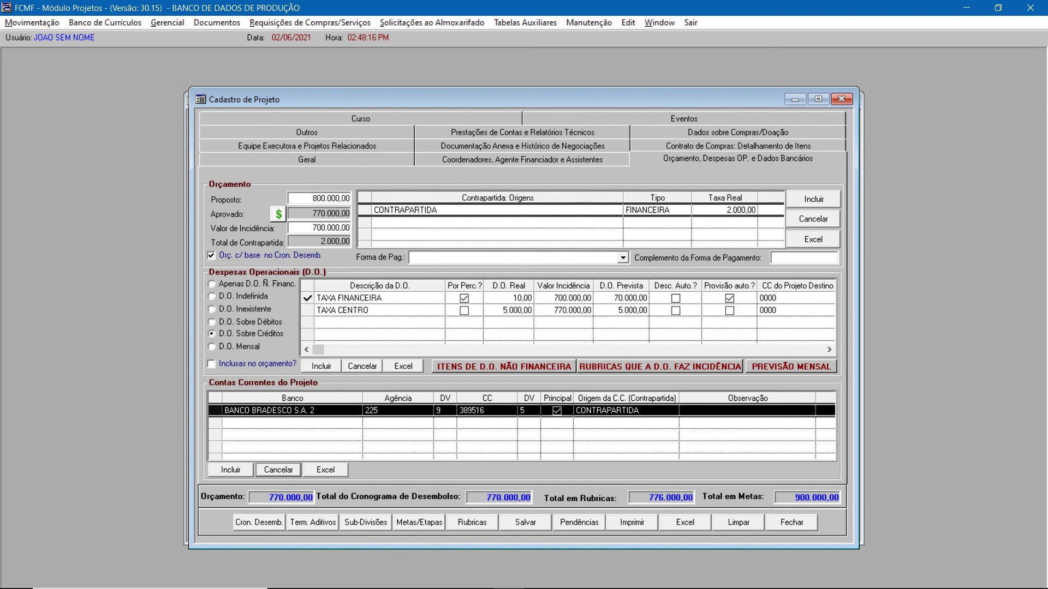
left_click(626, 411)
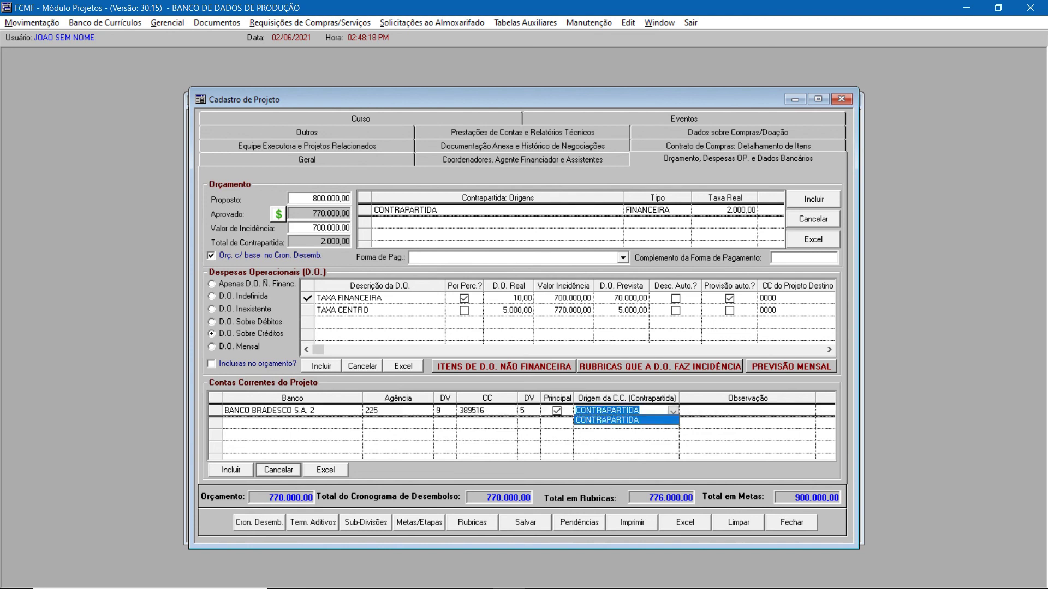
left_click(747, 411)
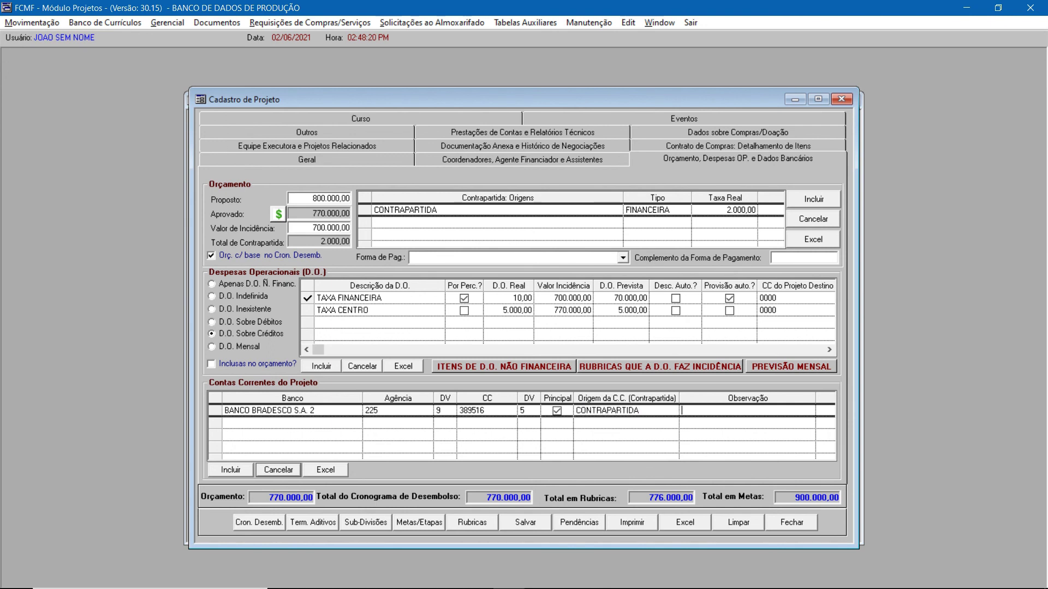